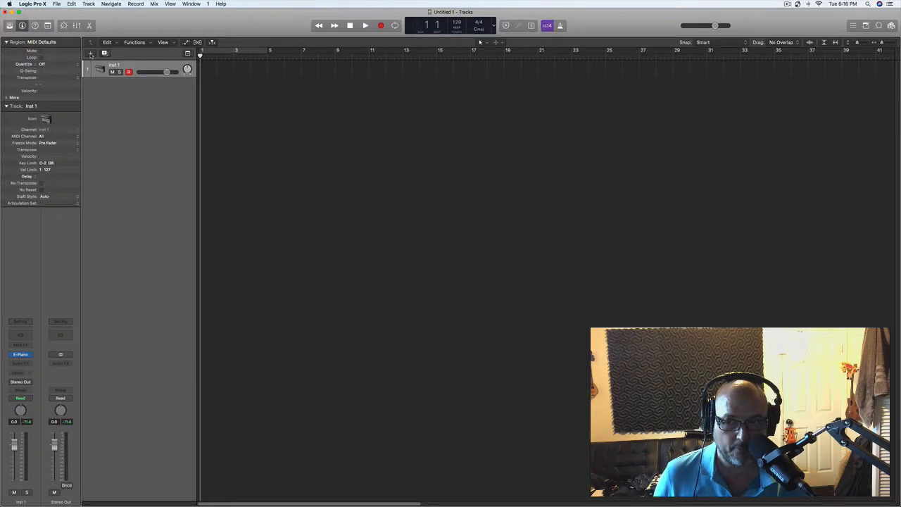
Step: Add a Drummer track in the Rock genre and move it above the Inst 1 track
click(91, 54)
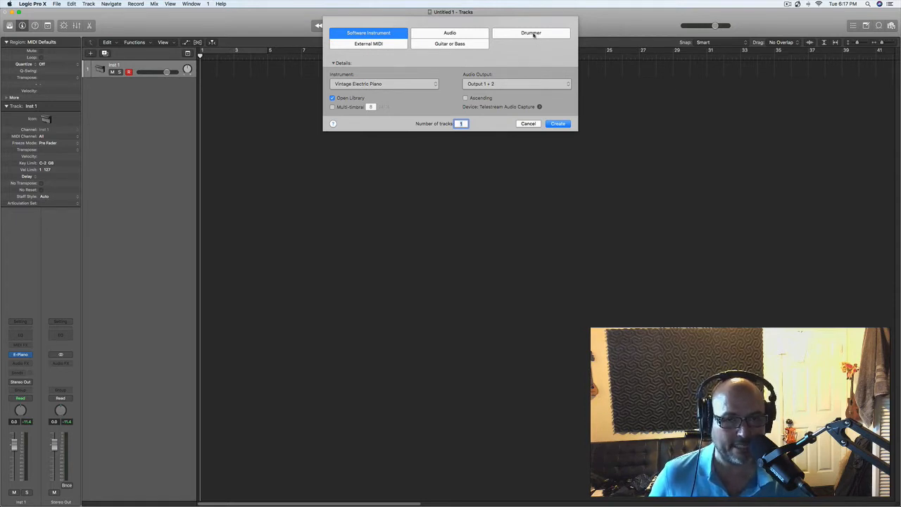
click(534, 34)
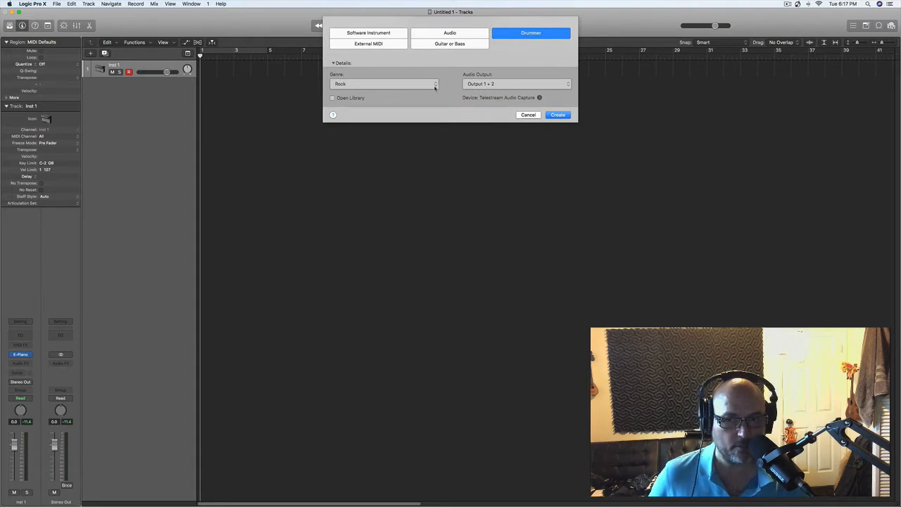
click(435, 86)
click(411, 64)
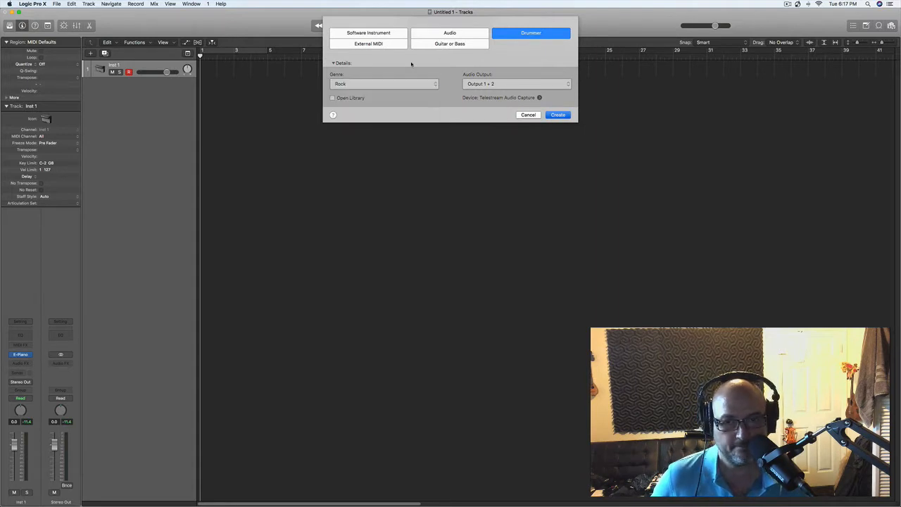
key(Return)
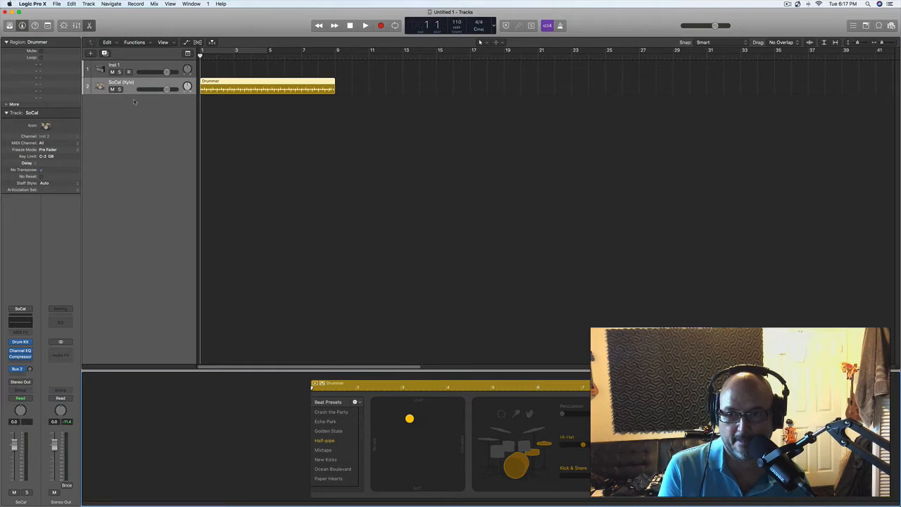
drag(142, 87, 141, 64)
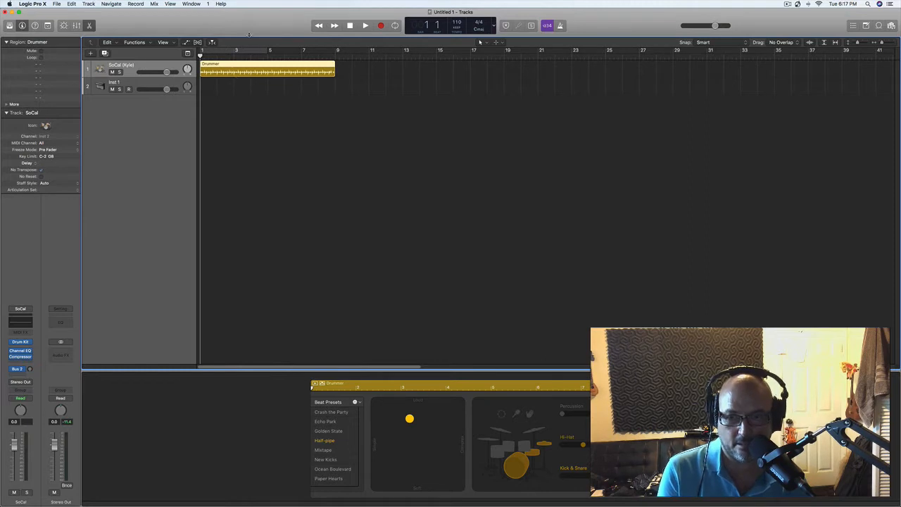
Step: Draw a cycle range over the Drummer region from bar 1 to bar 9, and switch cycle mode off and on
drag(217, 51, 337, 58)
drag(202, 53, 336, 71)
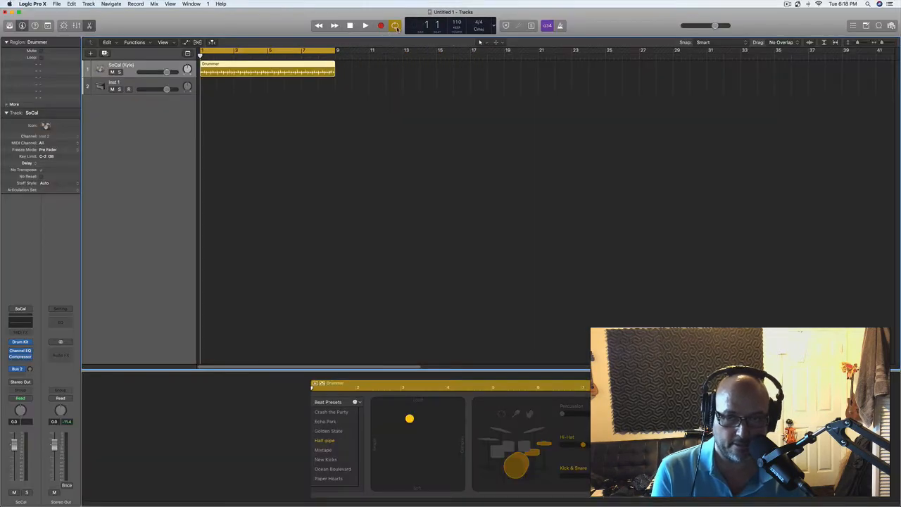
click(395, 25)
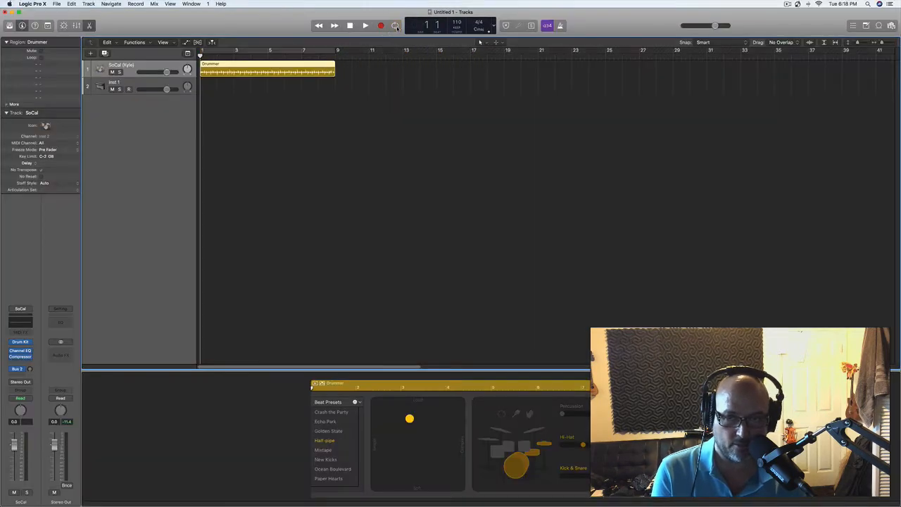
click(395, 26)
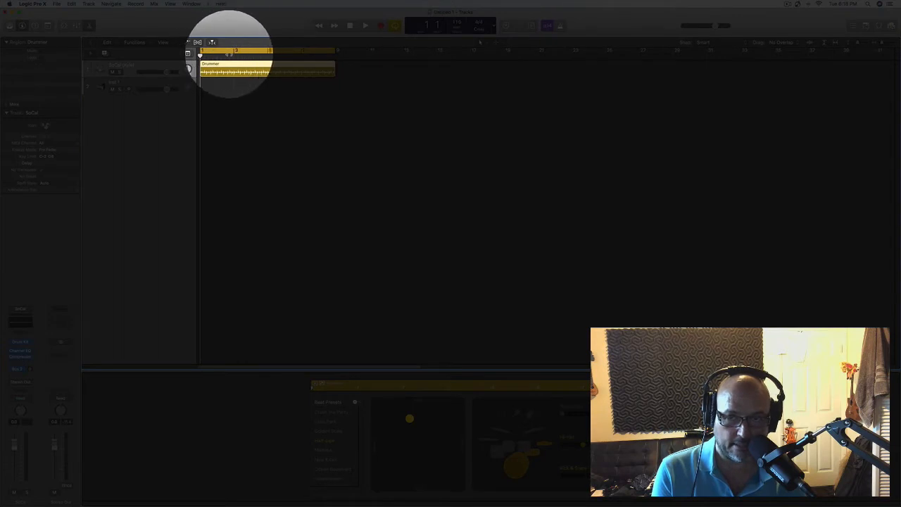
Step: Draw a cycle range from bar 11 to bar 19 and shorten it to end at bar 13
drag(369, 50, 497, 52)
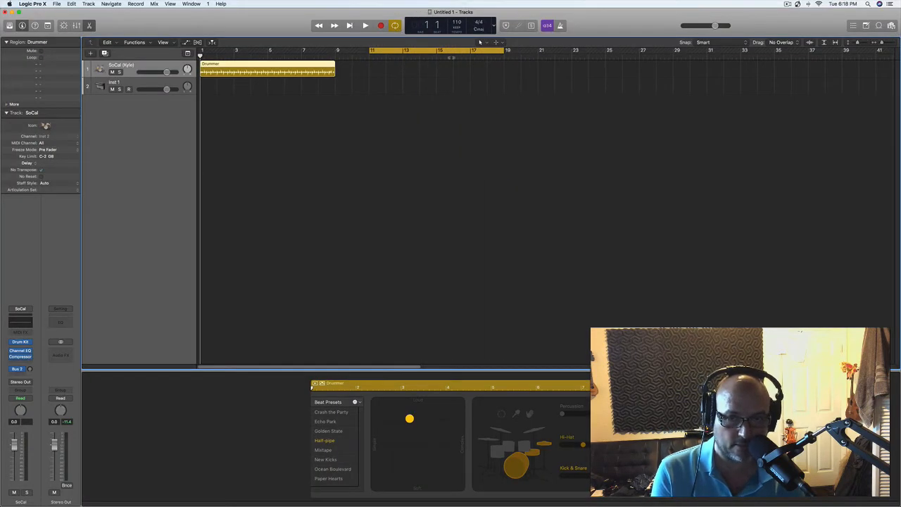
drag(501, 52, 403, 54)
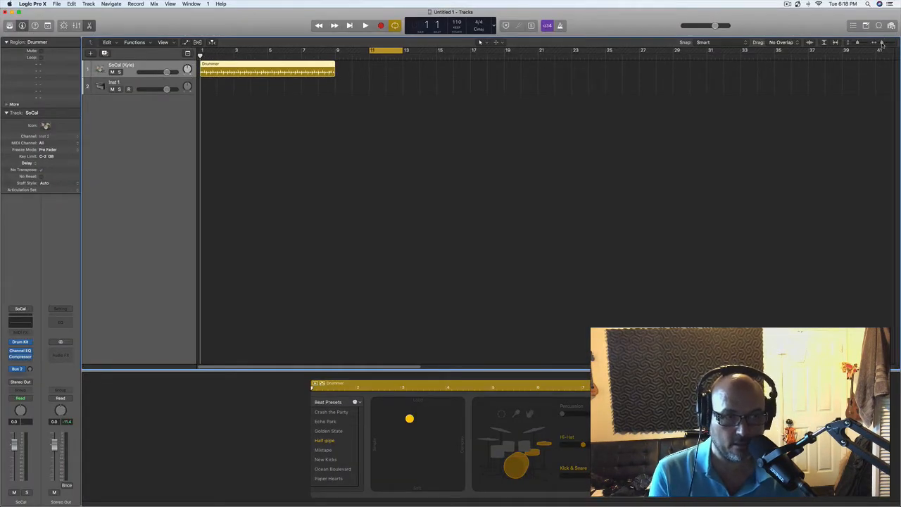
Step: Loop playback over a cycle range from bar 1 to bar 5, and extend the range to bar 9
drag(883, 44, 888, 45)
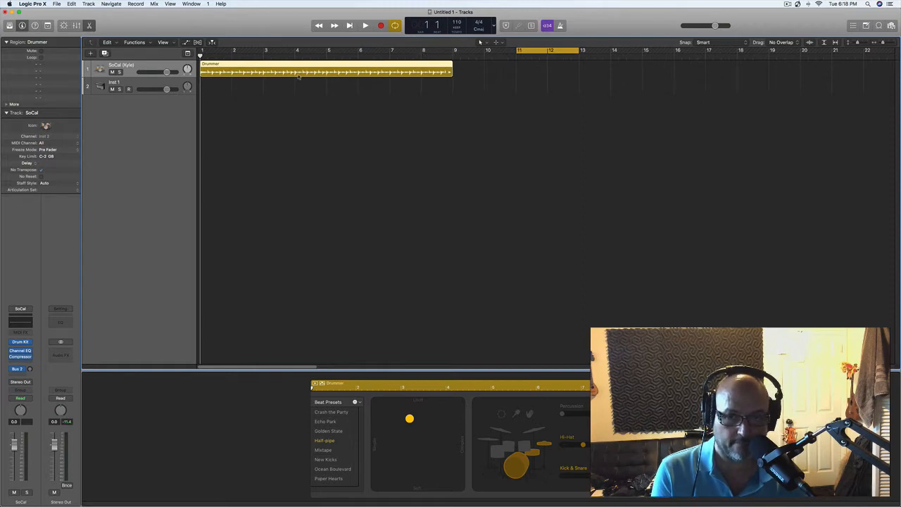
drag(206, 52, 328, 60)
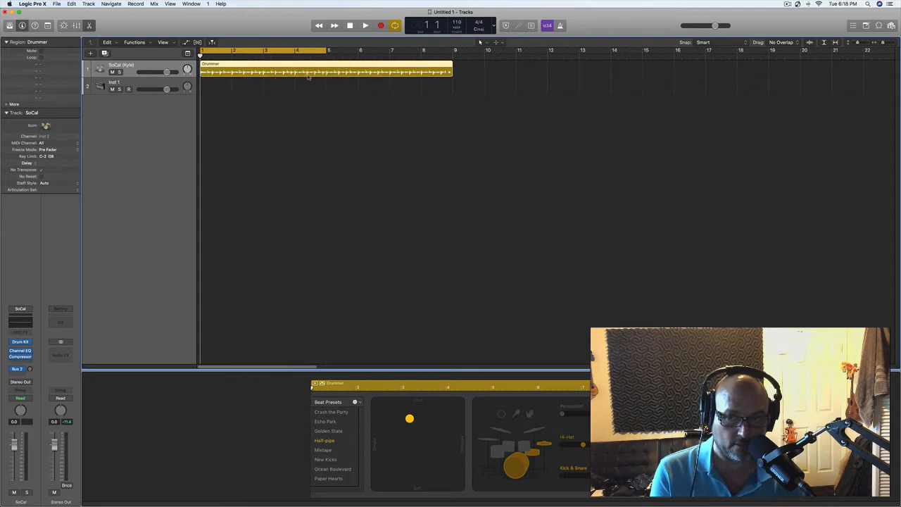
key(space)
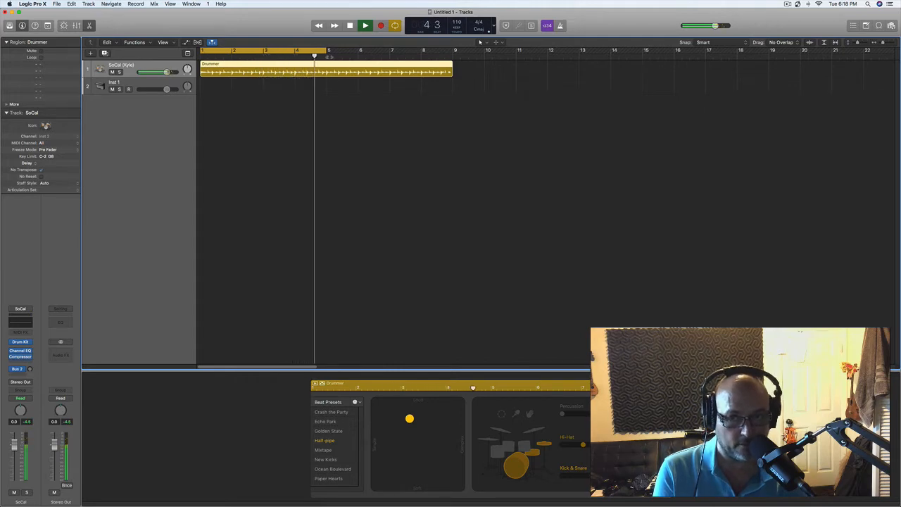
key(space)
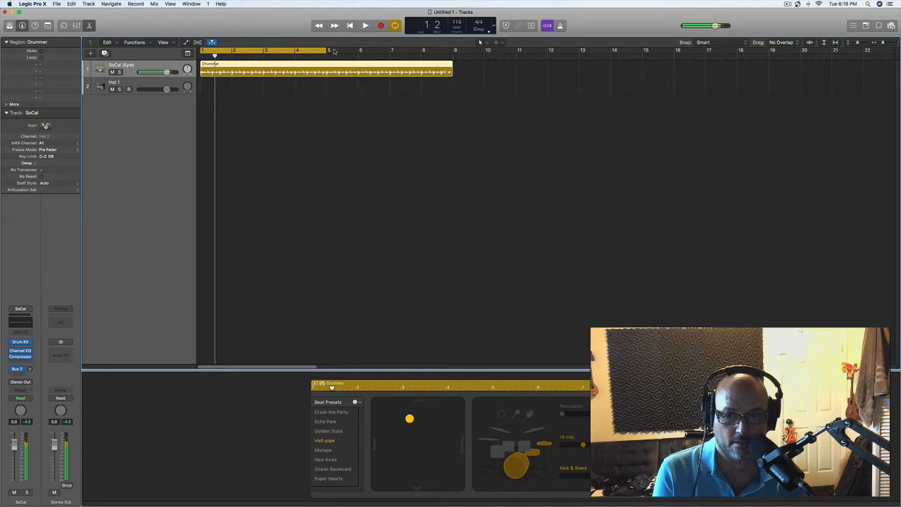
drag(323, 53, 449, 64)
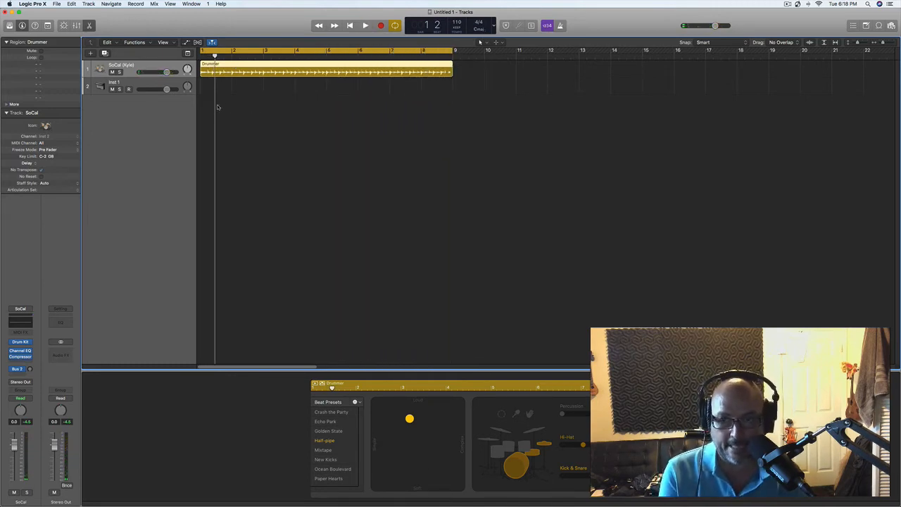
Step: Create 7 software instrument tracks using Vintage Electric Piano below the Inst 1 track, and hide the Library
click(130, 83)
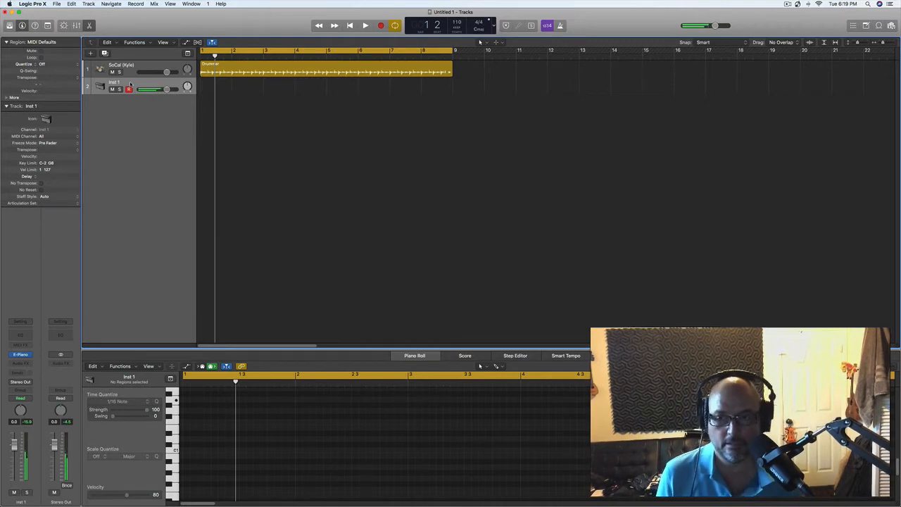
click(90, 54)
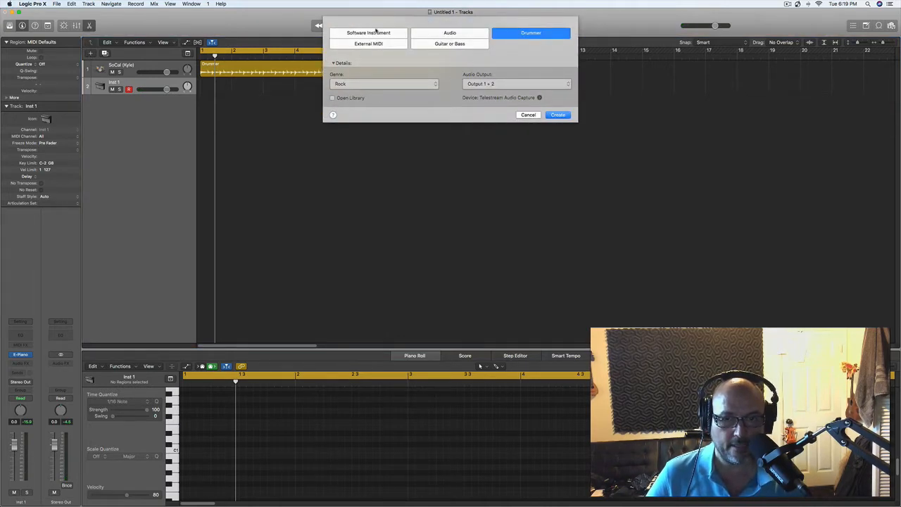
click(376, 32)
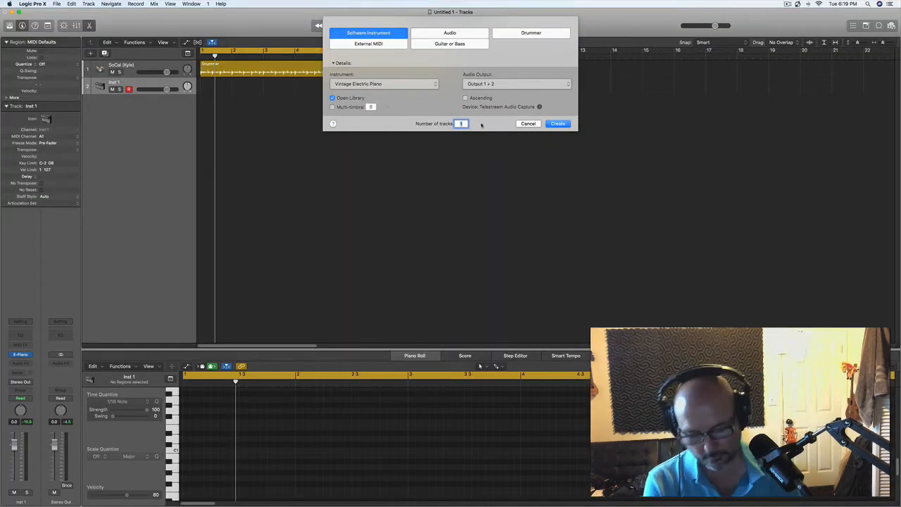
text(7)
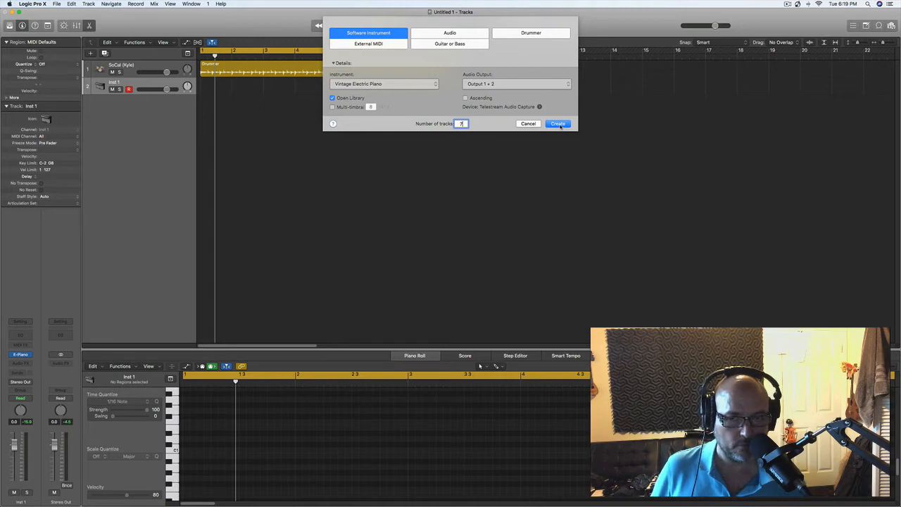
click(558, 124)
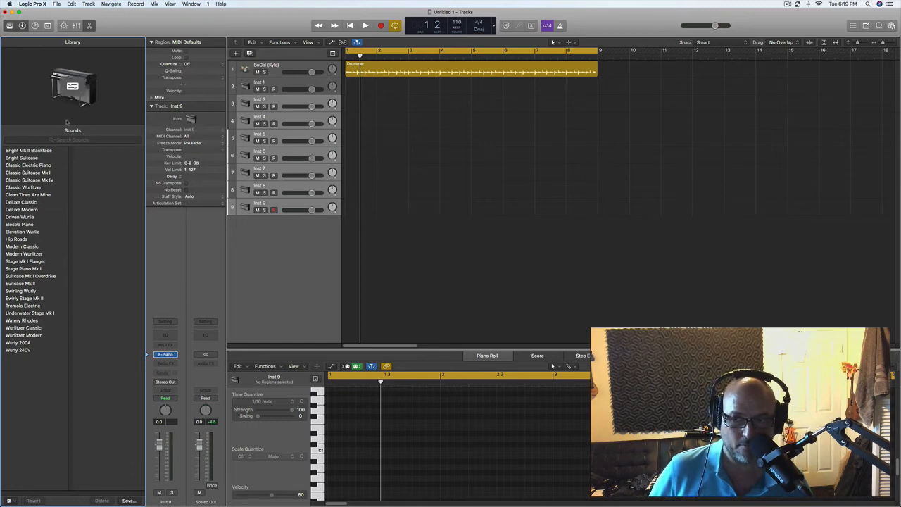
click(9, 26)
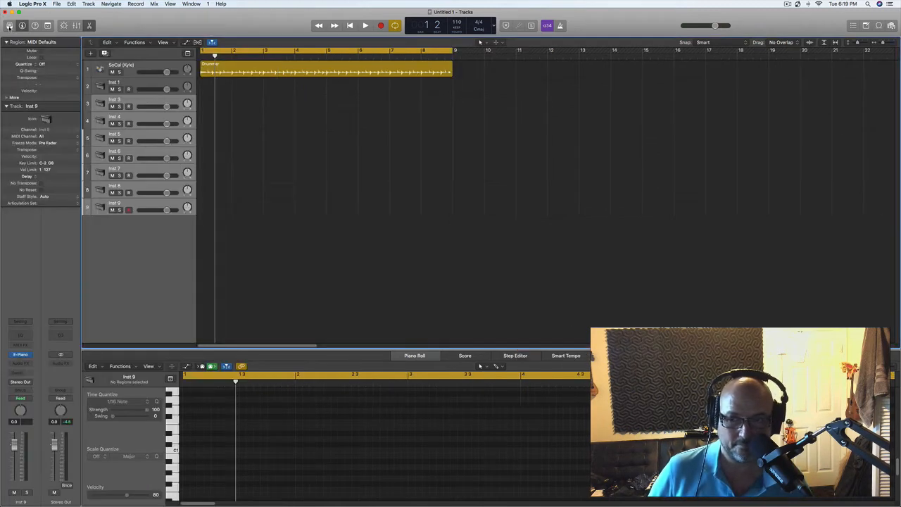
Step: Select the Inst 1 track and collapse its Track and Region inspector sections
click(125, 84)
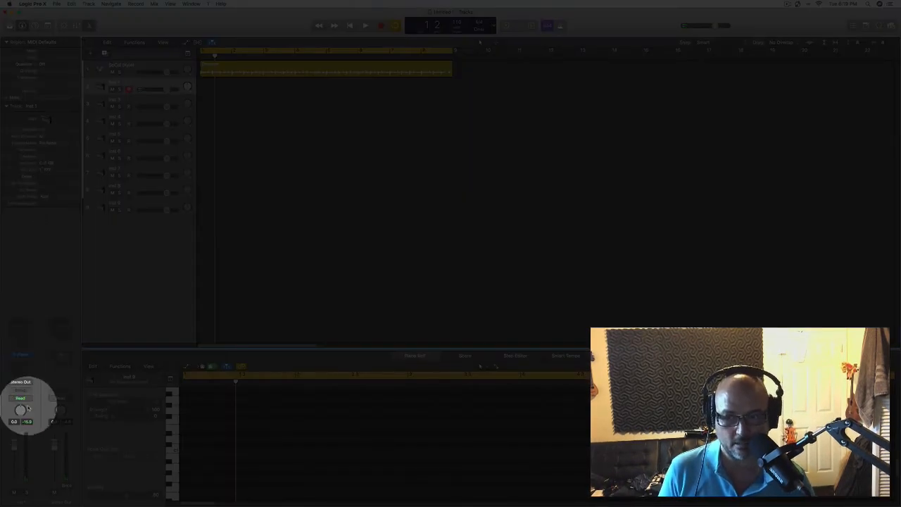
click(7, 106)
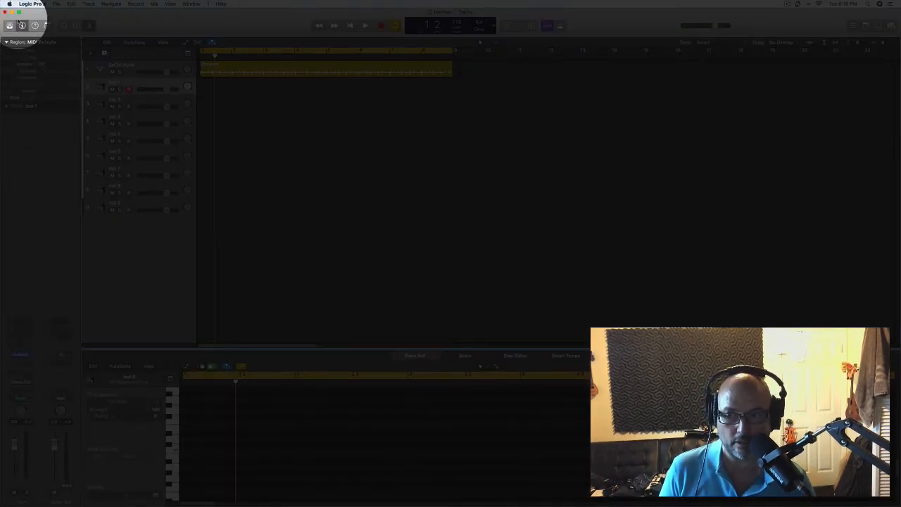
click(7, 42)
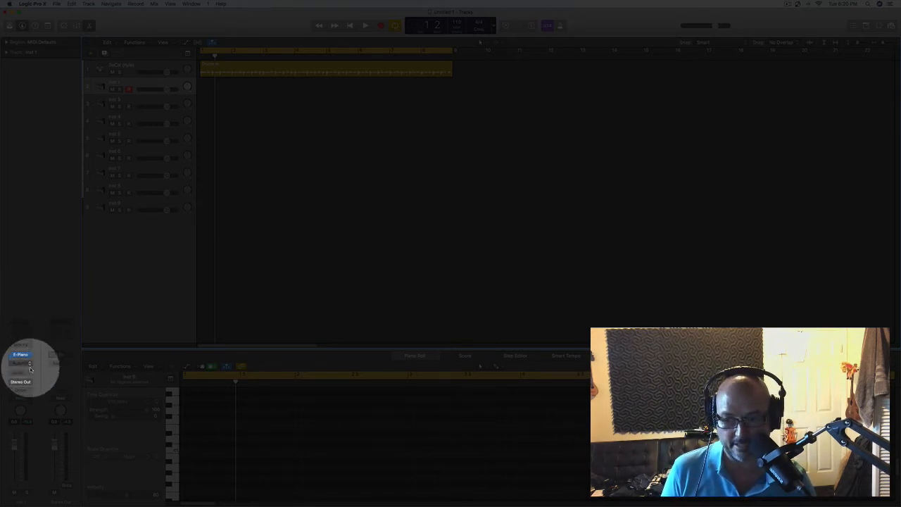
Step: Replace the Inst 1 track's electric piano with the EXS24 sampler
mouse_move(27, 356)
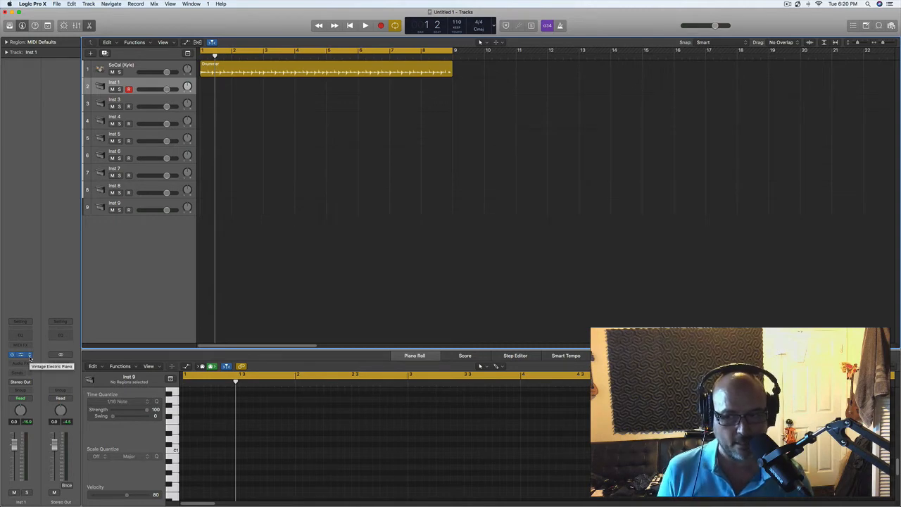
click(29, 358)
mouse_move(39, 359)
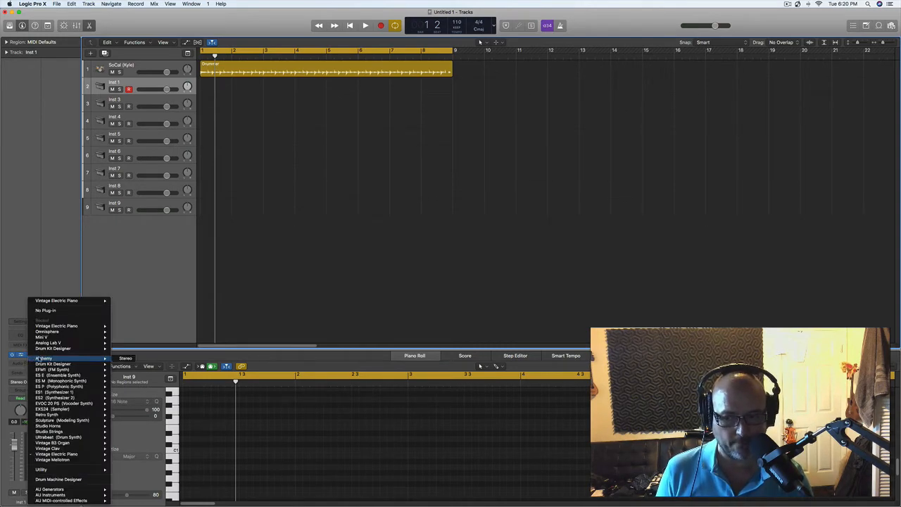
mouse_move(71, 364)
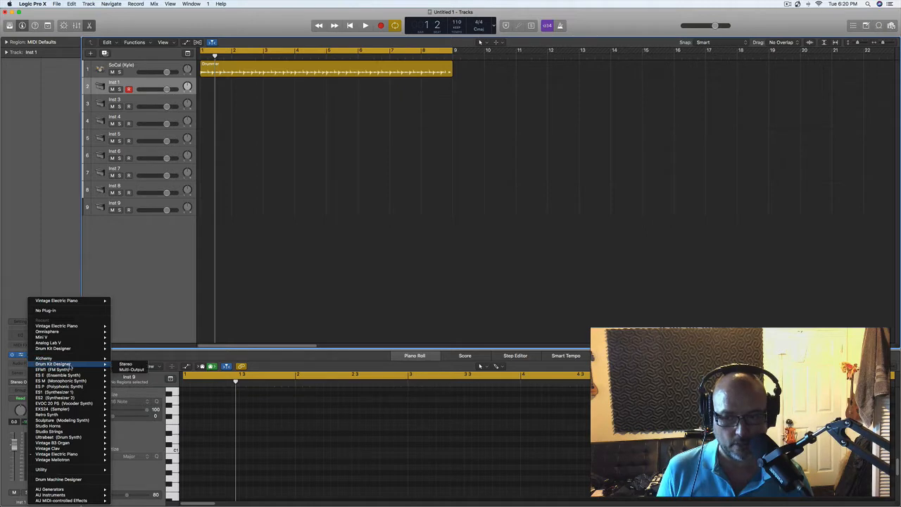
mouse_move(68, 428)
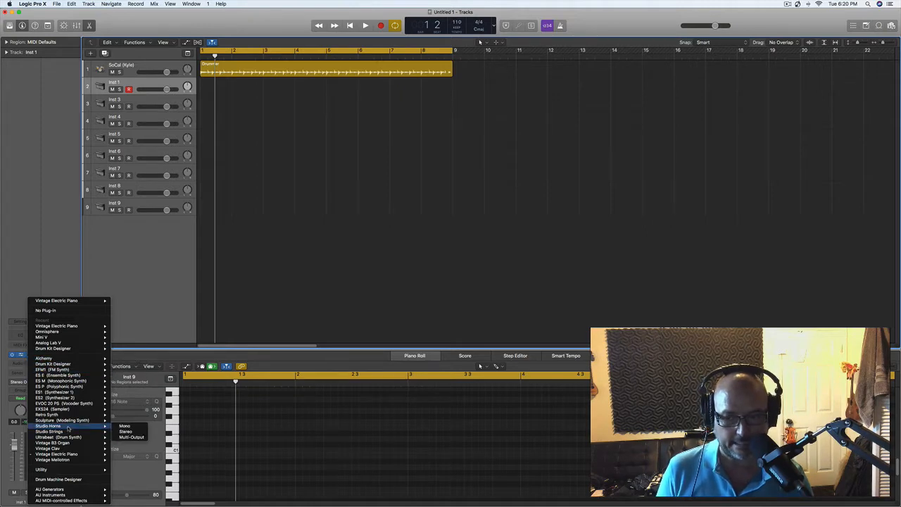
mouse_move(64, 413)
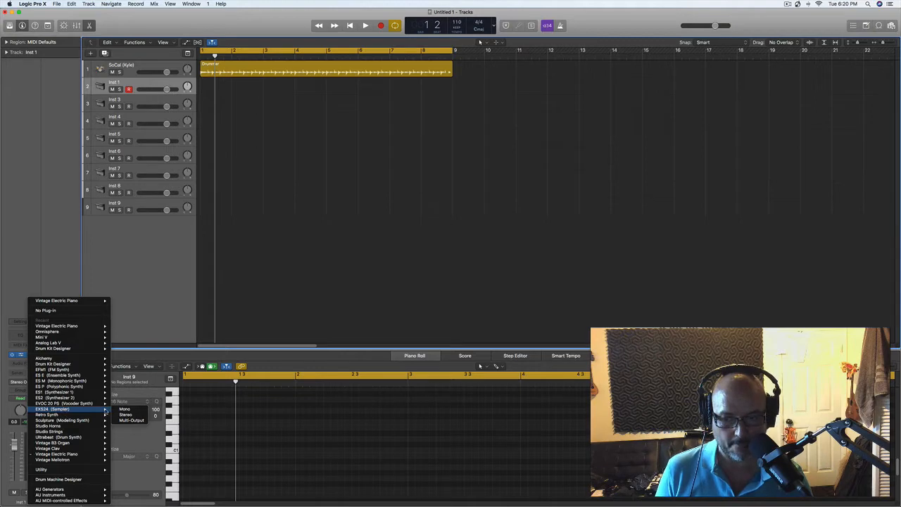
click(135, 411)
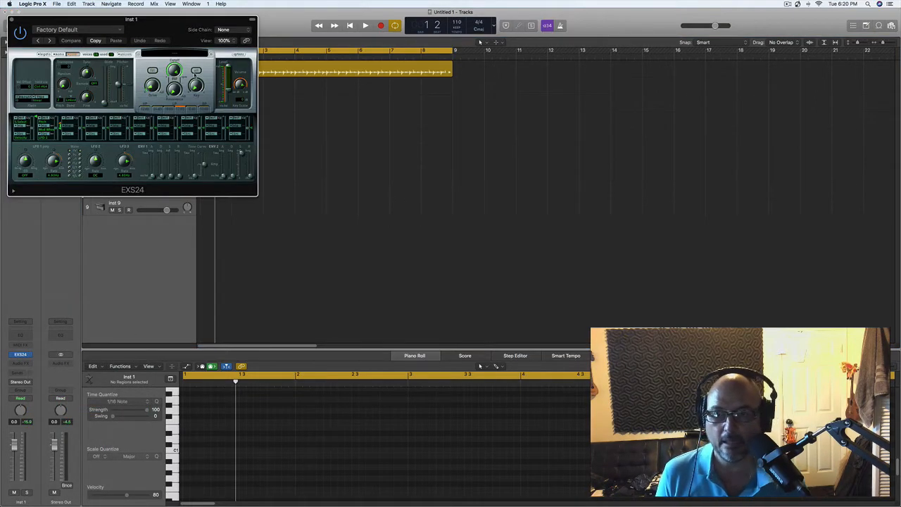
Step: Load the factory Liverpool Bass sound into EXS24 and move the plug-in window clear of the track list
click(174, 53)
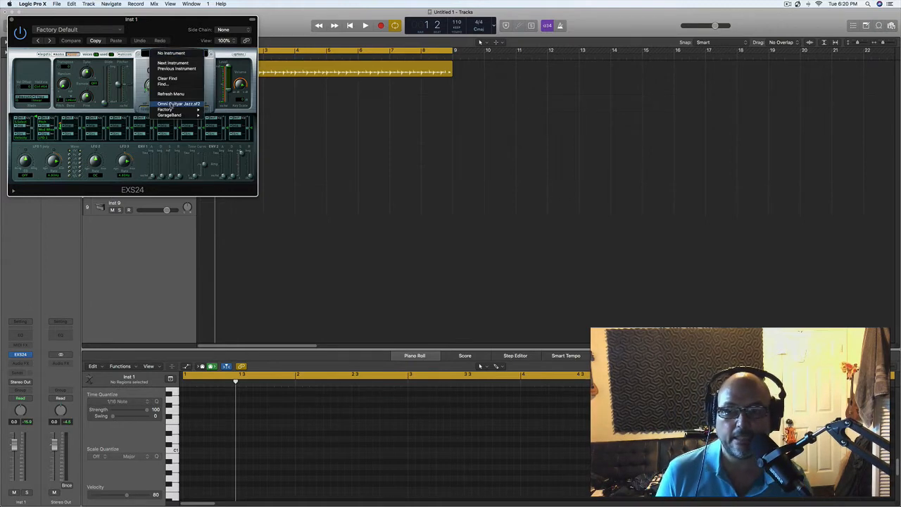
mouse_move(169, 110)
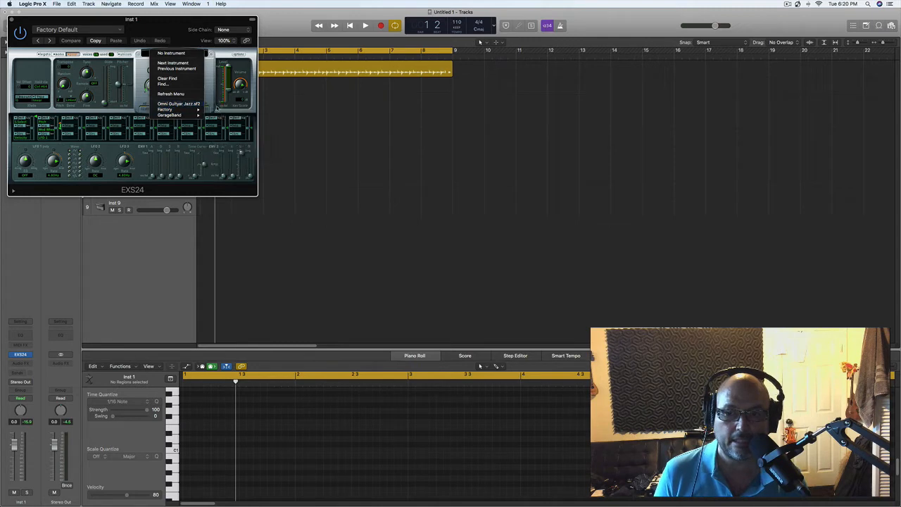
mouse_move(247, 127)
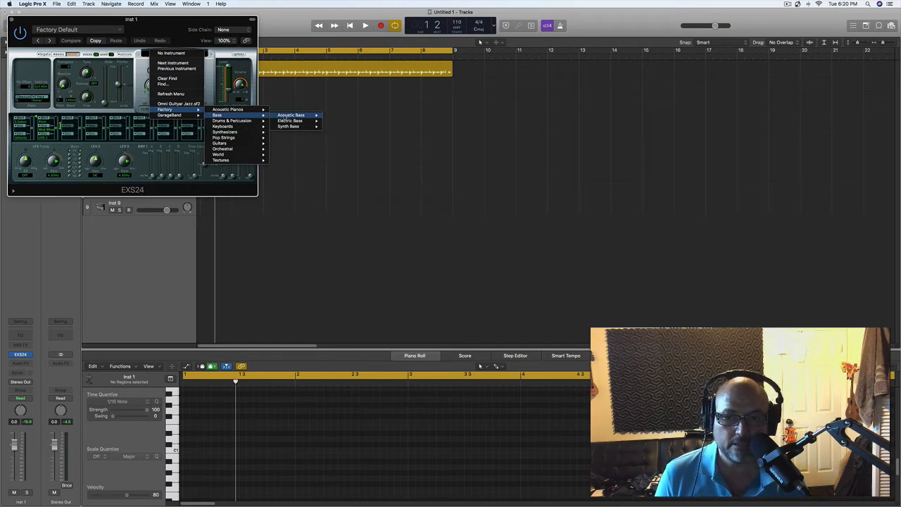
mouse_move(293, 116)
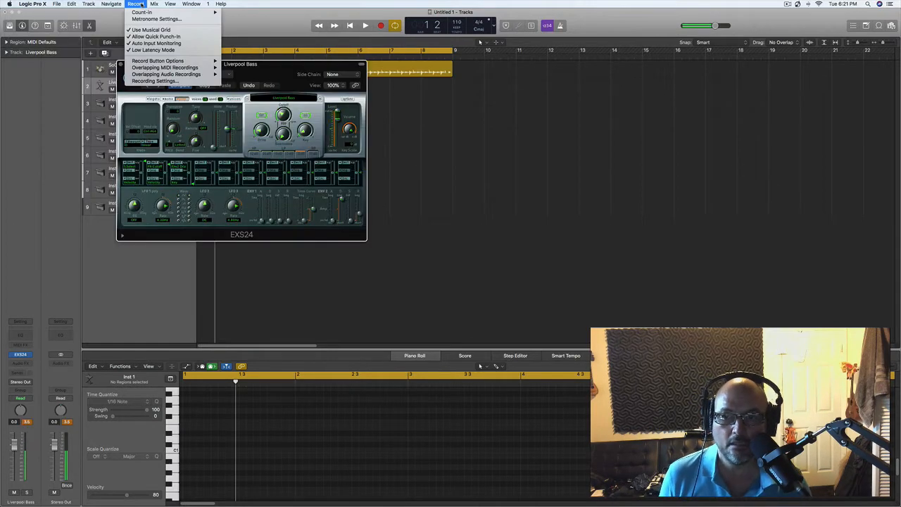
click(305, 65)
drag(305, 64, 668, 135)
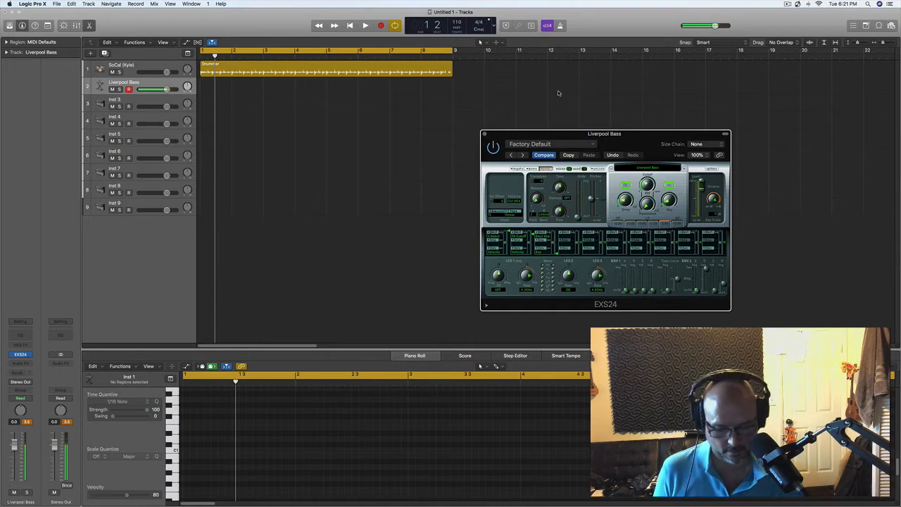
key(space)
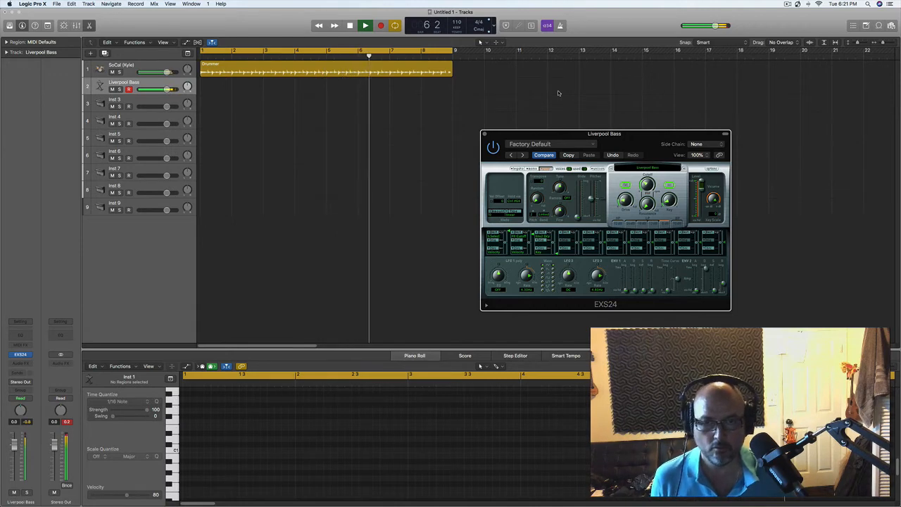
key(space)
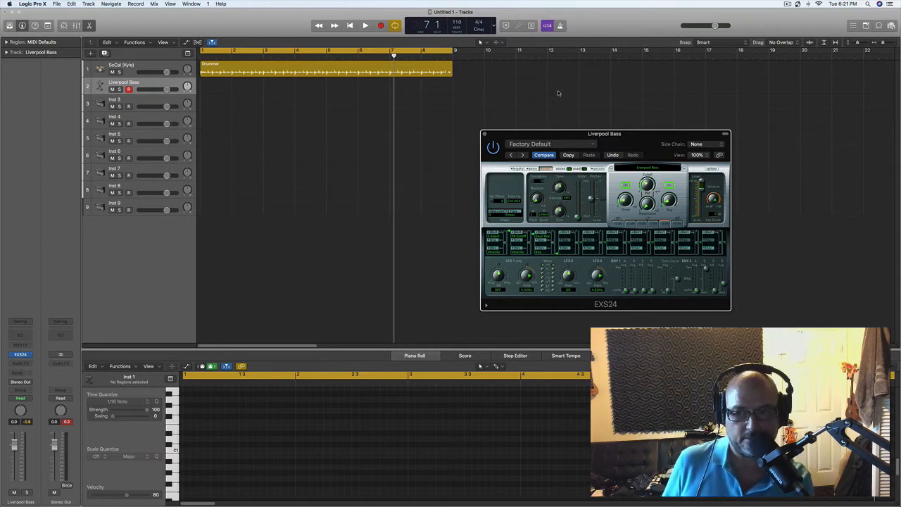
key(Return)
key(r)
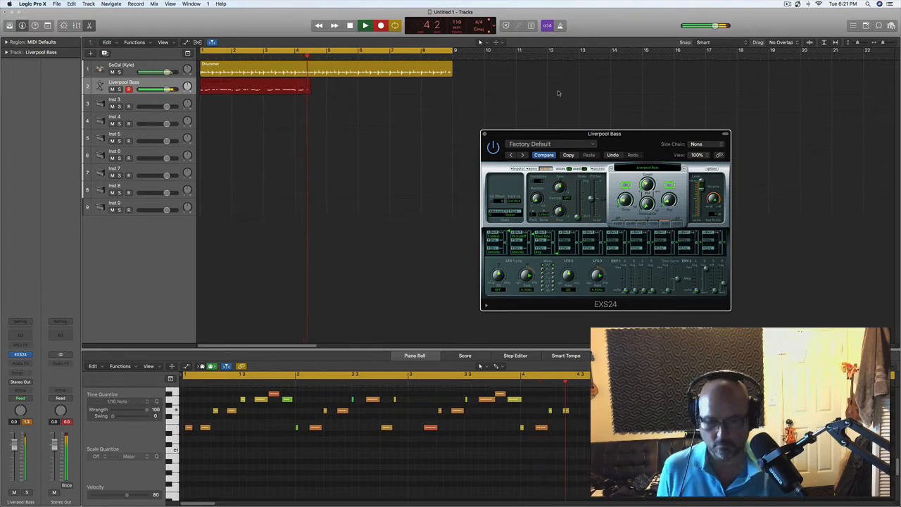
key(space)
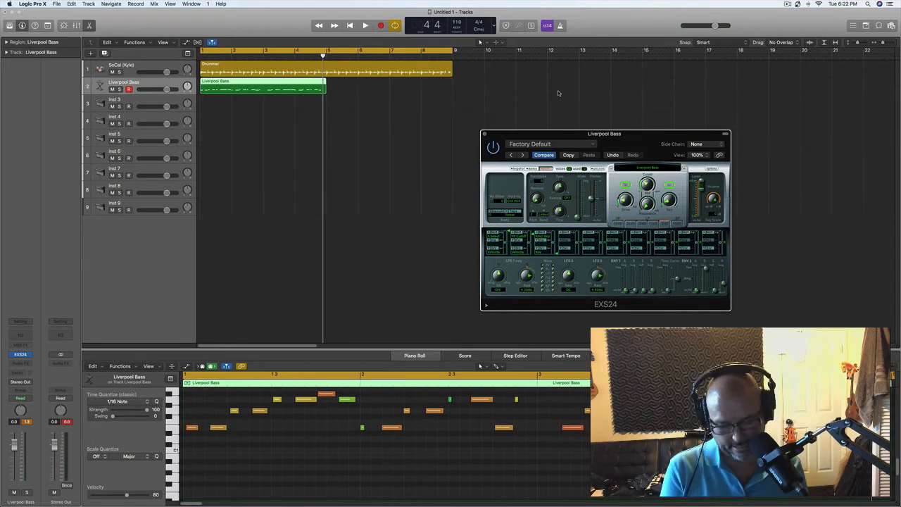
key(super+z)
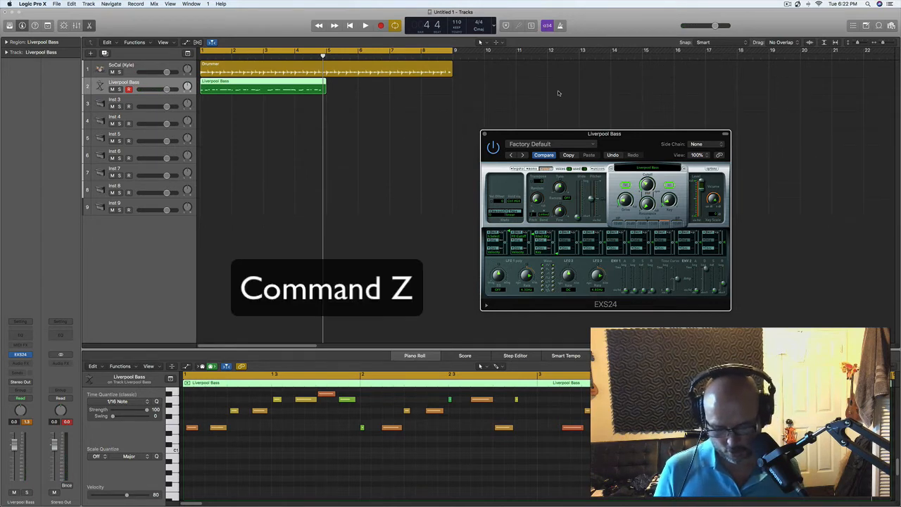
key(super+z)
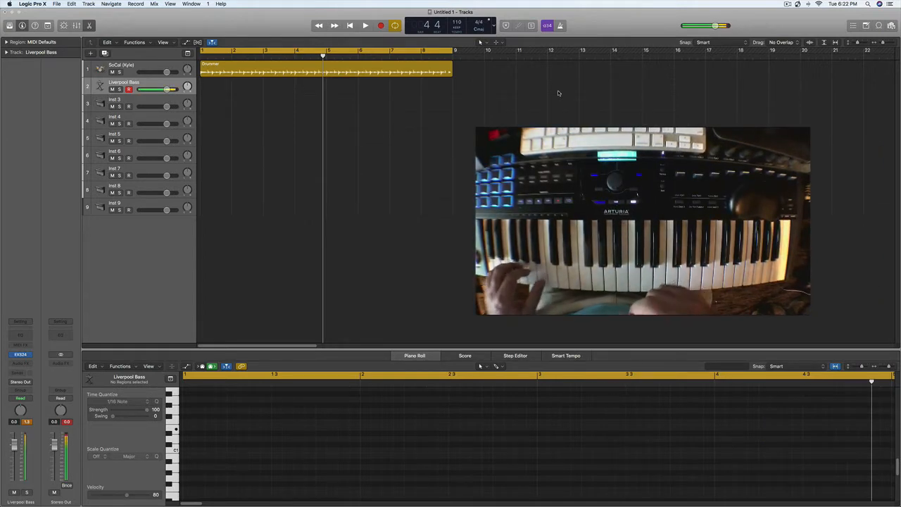
Step: Record an eight-bar bass line on the Liverpool Bass track and quantize all its notes to 1/16 Note
key(r)
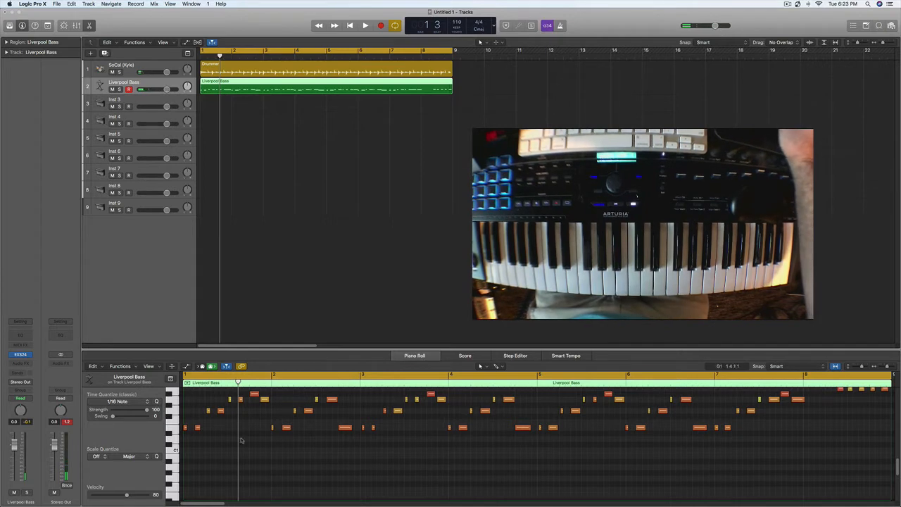
click(289, 472)
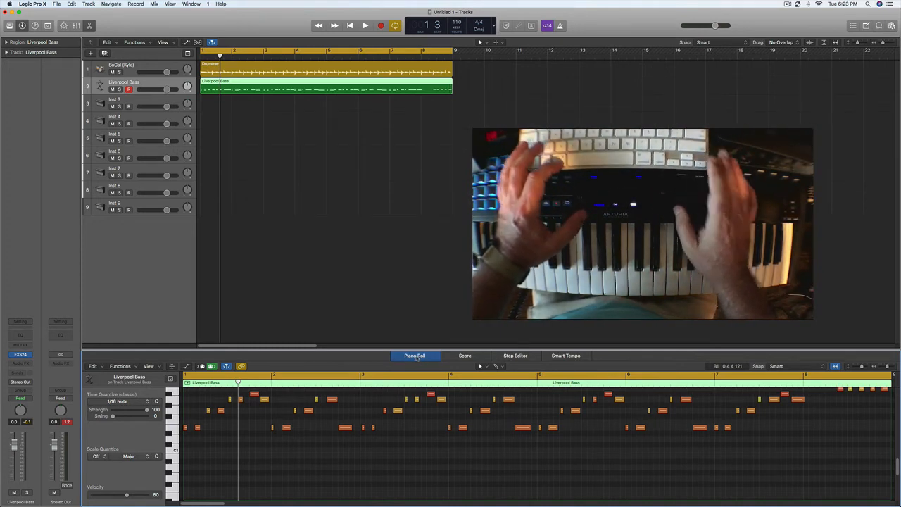
key(super+a)
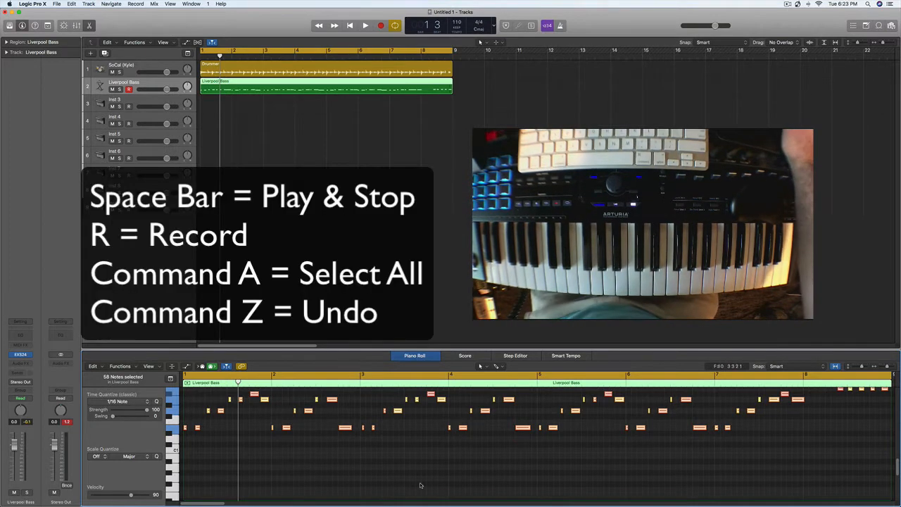
click(507, 465)
drag(827, 454, 399, 410)
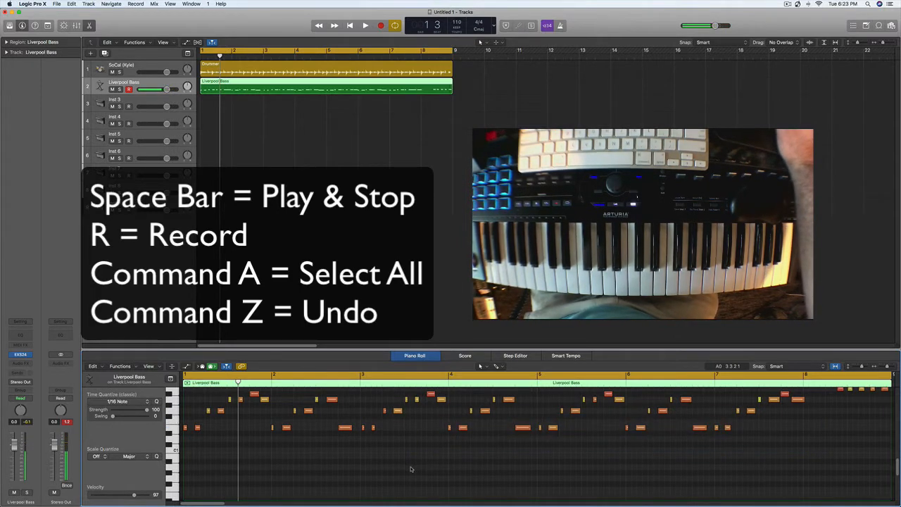
key(super+a)
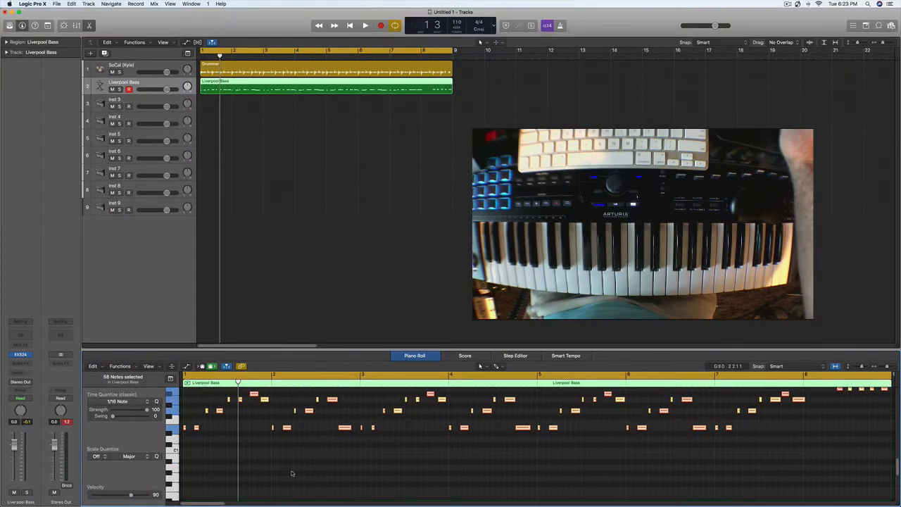
key(space)
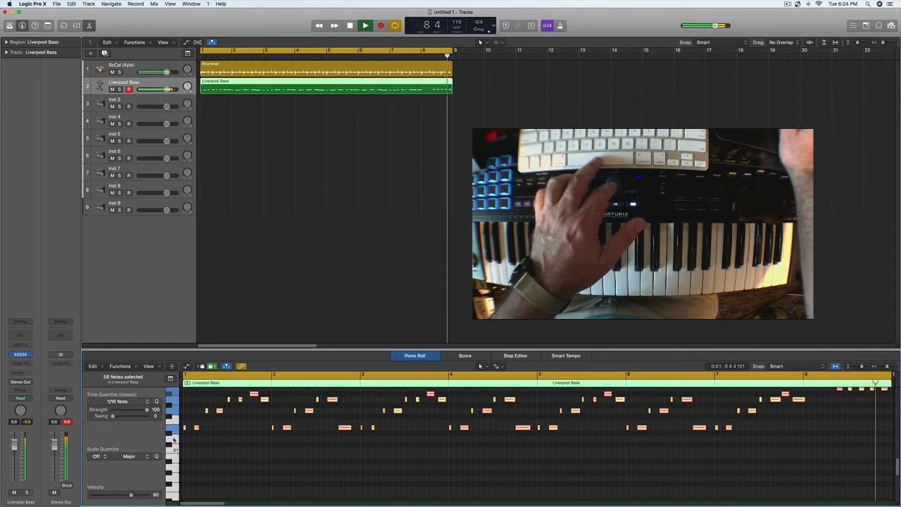
key(space)
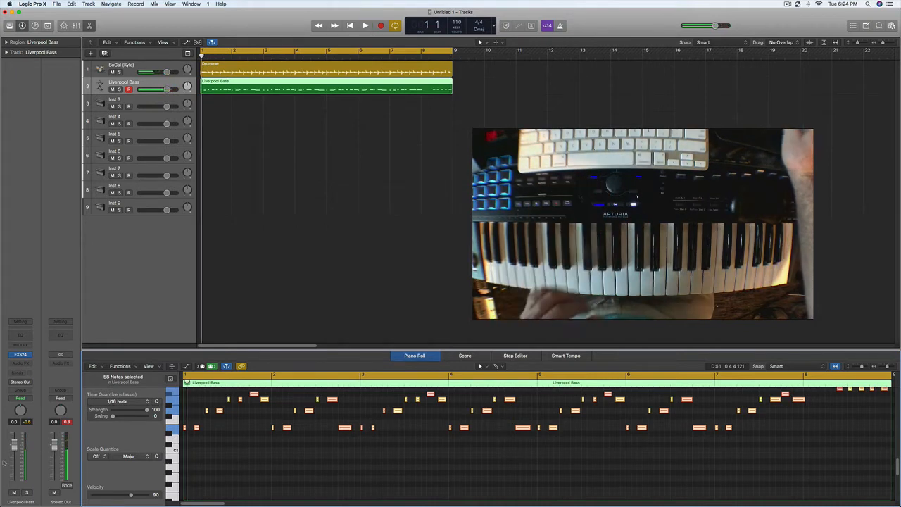
Step: Load the Classic Suitcase Mk I preset into the Vintage Electric Piano on the Inst 3 track and close the plug-in window
click(132, 99)
double_click(132, 99)
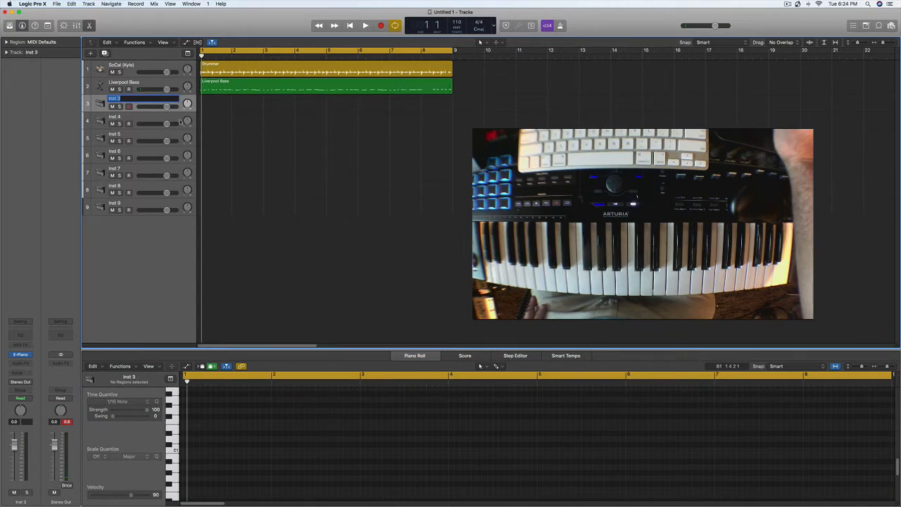
key(Return)
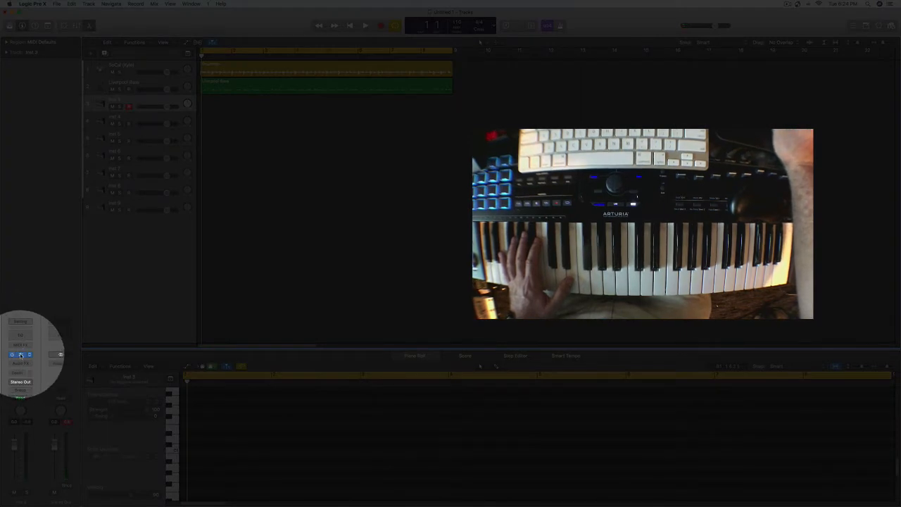
click(21, 355)
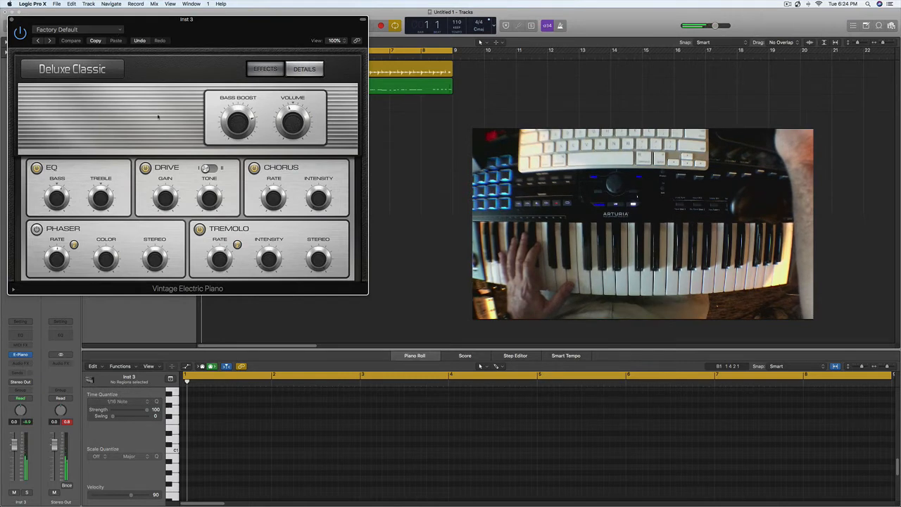
click(112, 30)
click(83, 185)
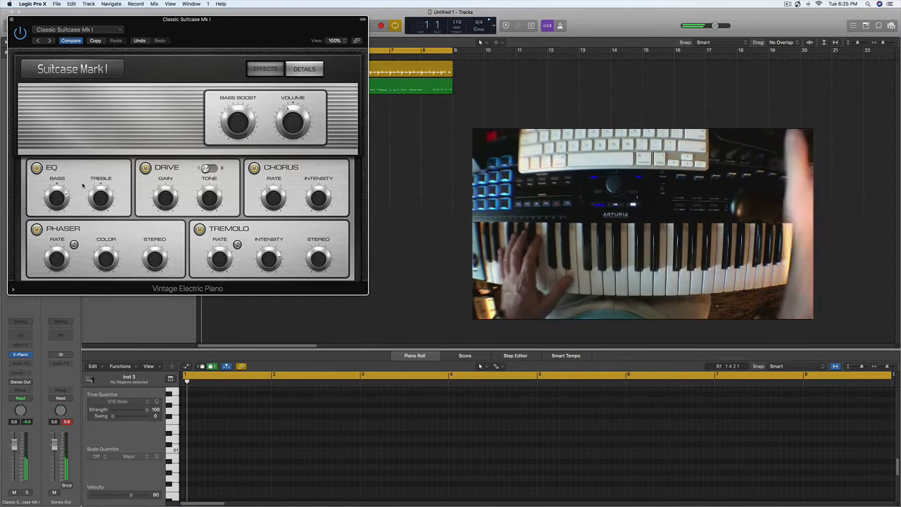
click(12, 19)
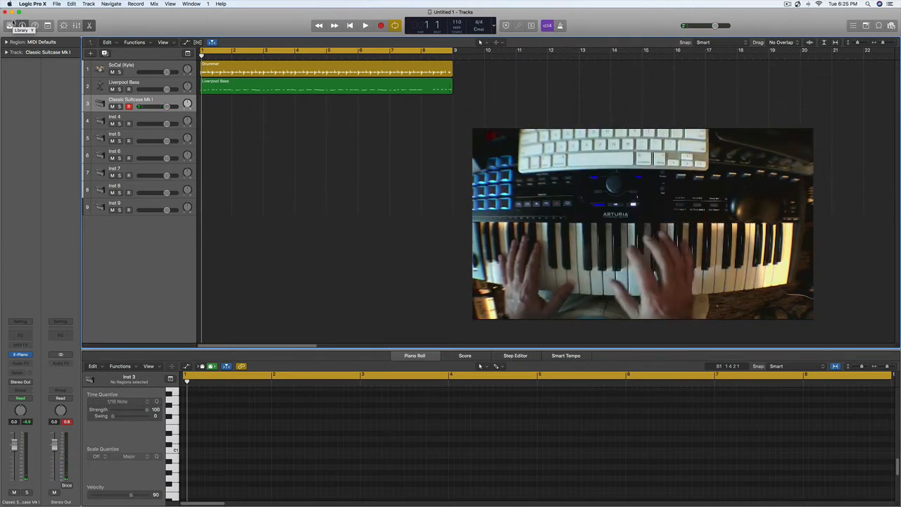
Step: Rehearse an electric piano chord part against the drums and bass, and record it over the eight bars on the Classic Suitcase Mk I track
key(space)
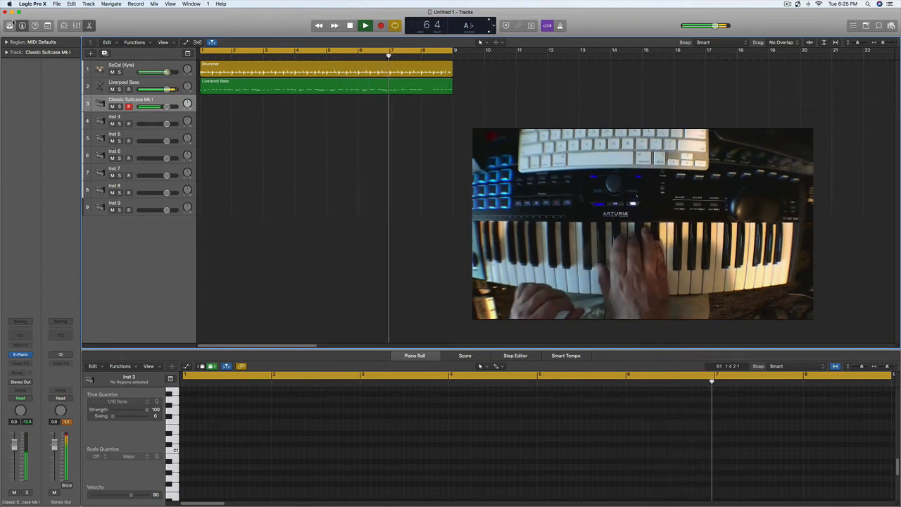
key(space)
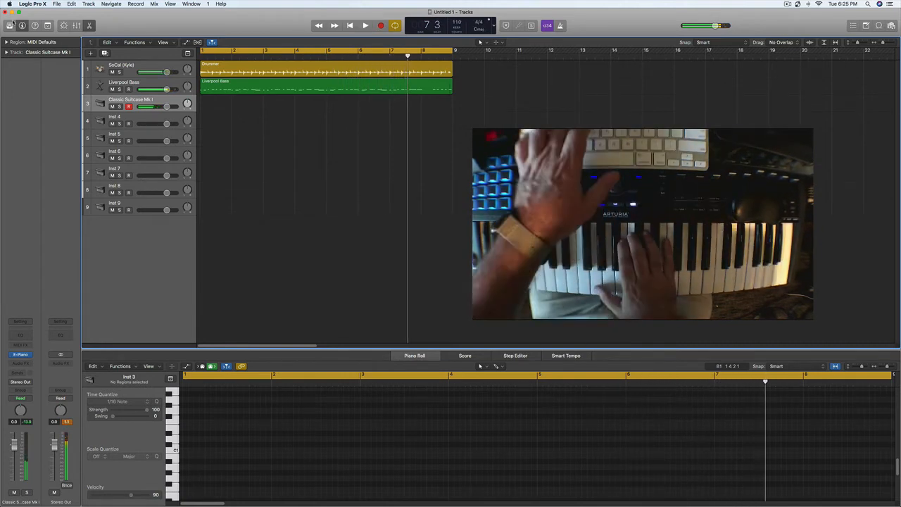
key(Return)
key(r)
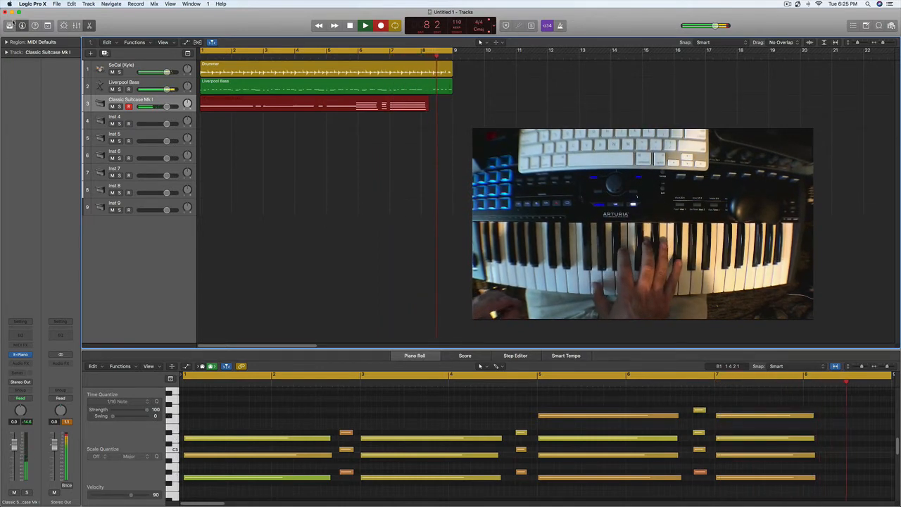
key(space)
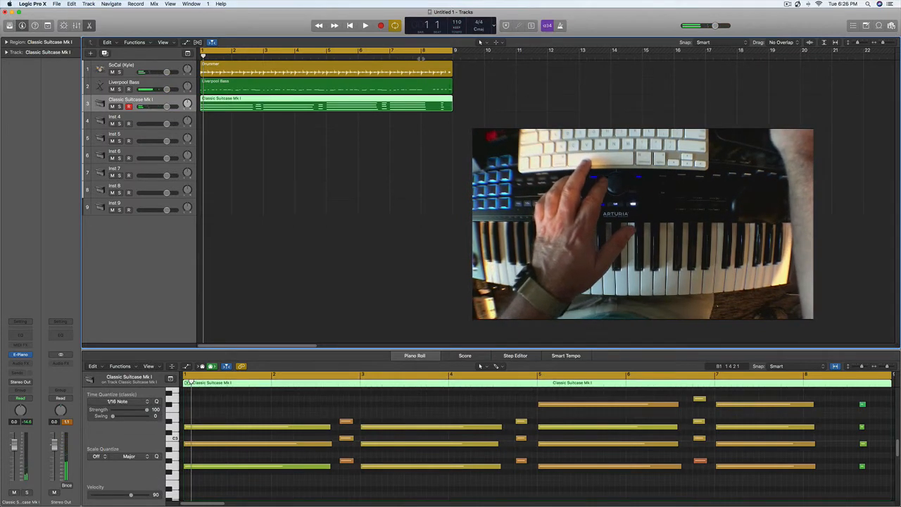
Step: Split the Classic Suitcase Mk I region at bar 8 with the Scissors Tool, splitting the crossing notes, and delete the bar 8 section
click(421, 57)
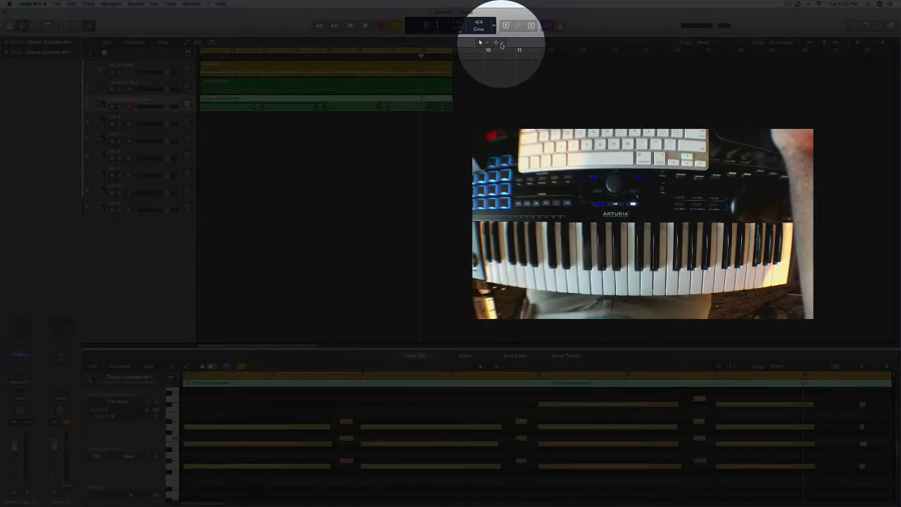
click(498, 43)
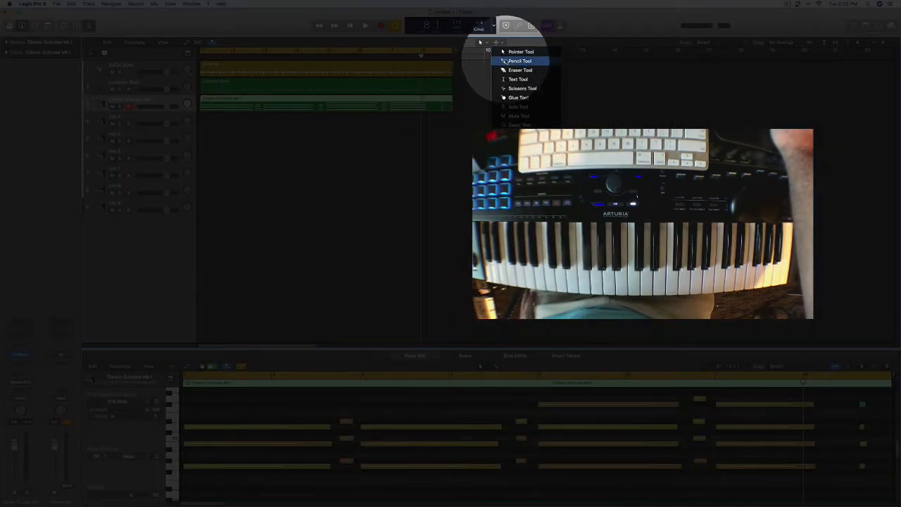
click(509, 89)
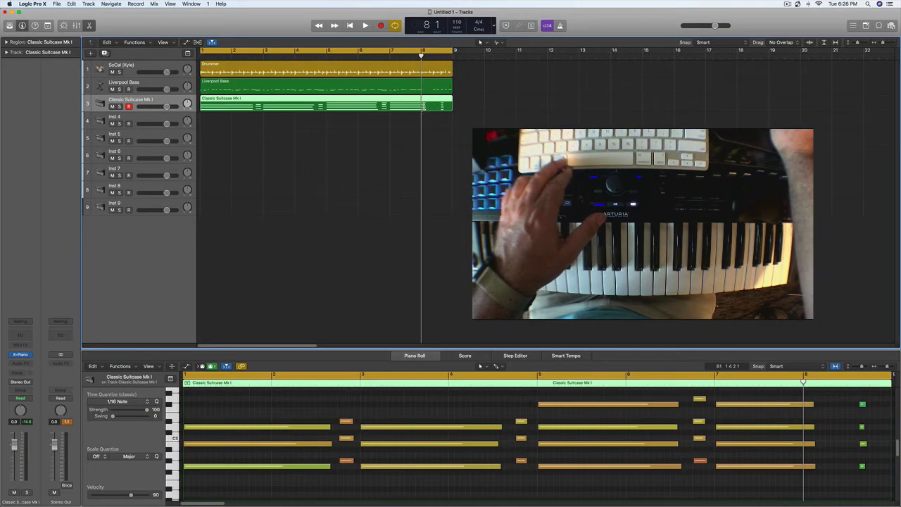
super+click(422, 106)
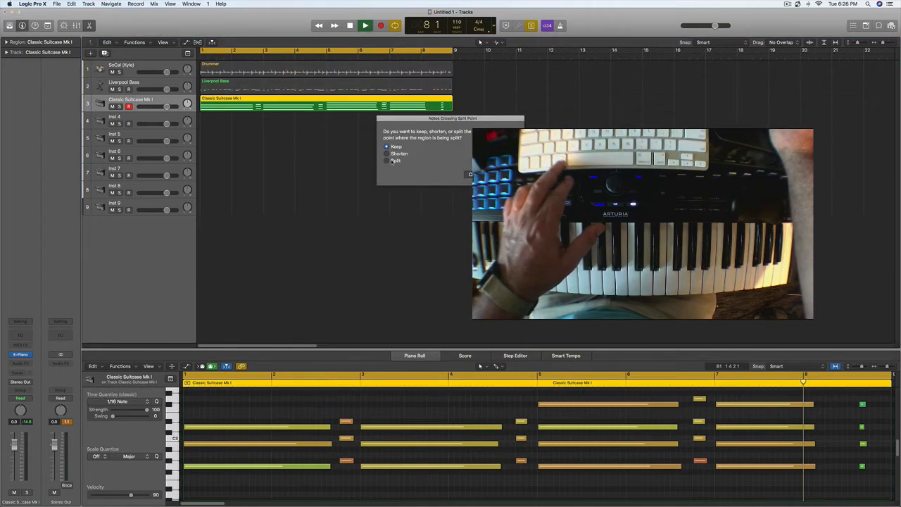
click(386, 161)
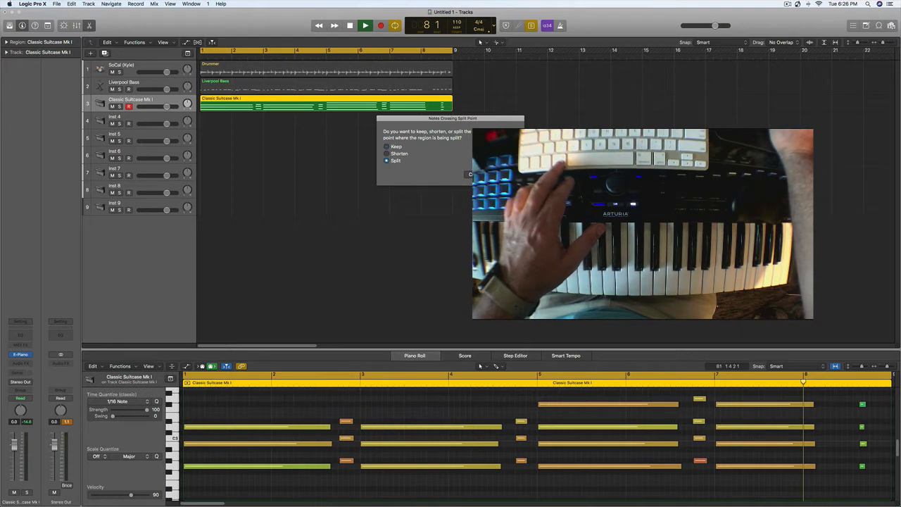
key(Return)
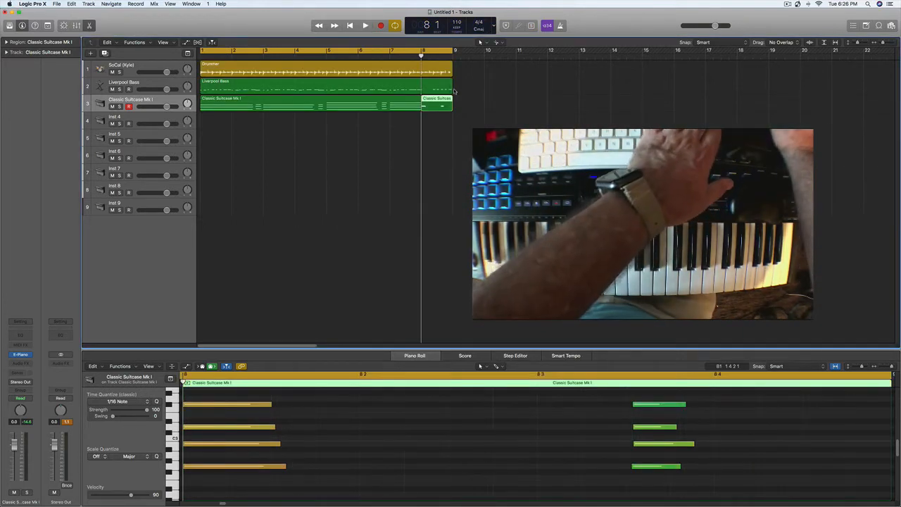
key(Delete)
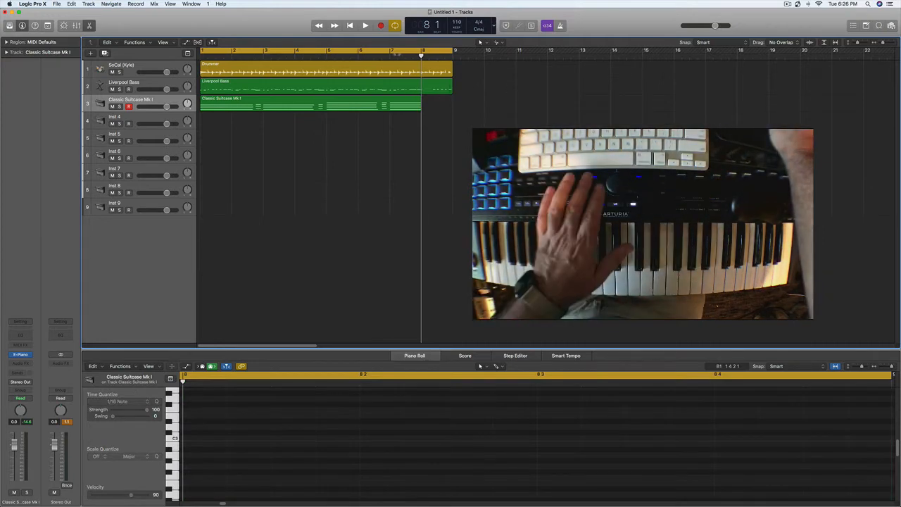
Step: Play back the trimmed arrangement, place the playhead in bar 8 and turn off the cycle range
key(space)
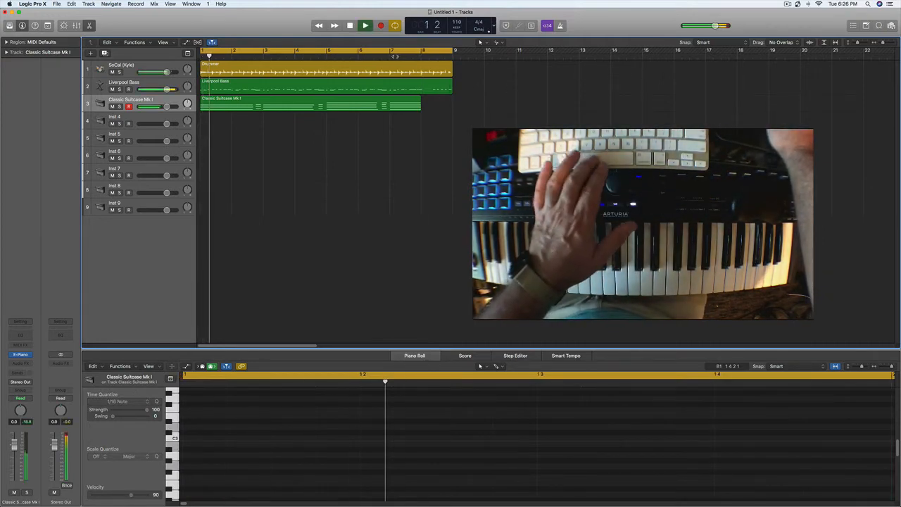
click(390, 56)
key(space)
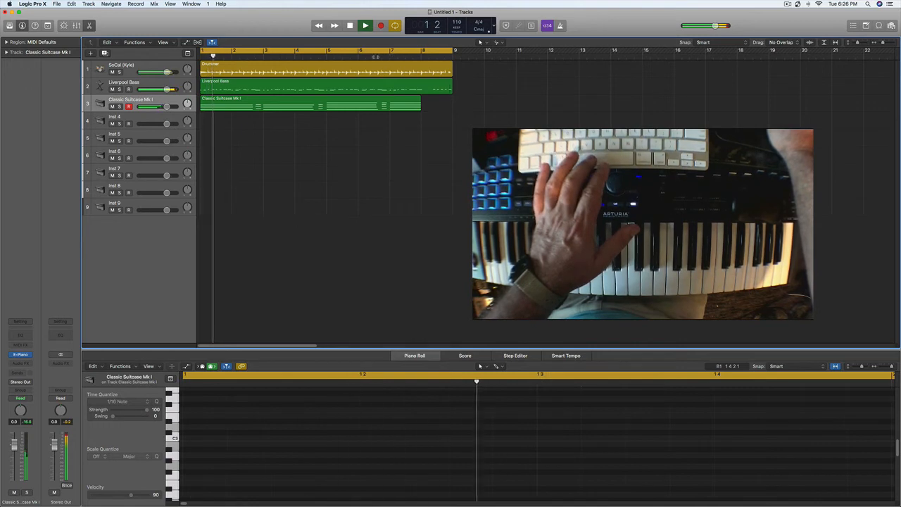
click(380, 56)
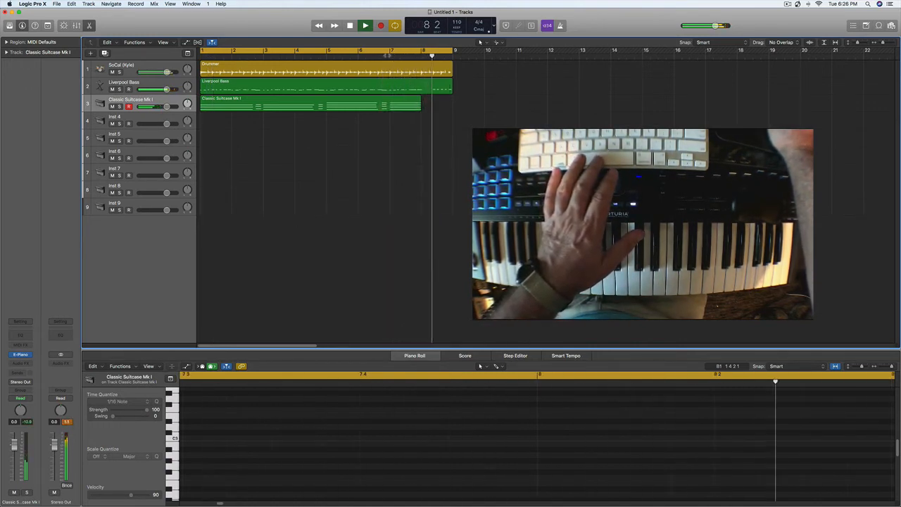
key(space)
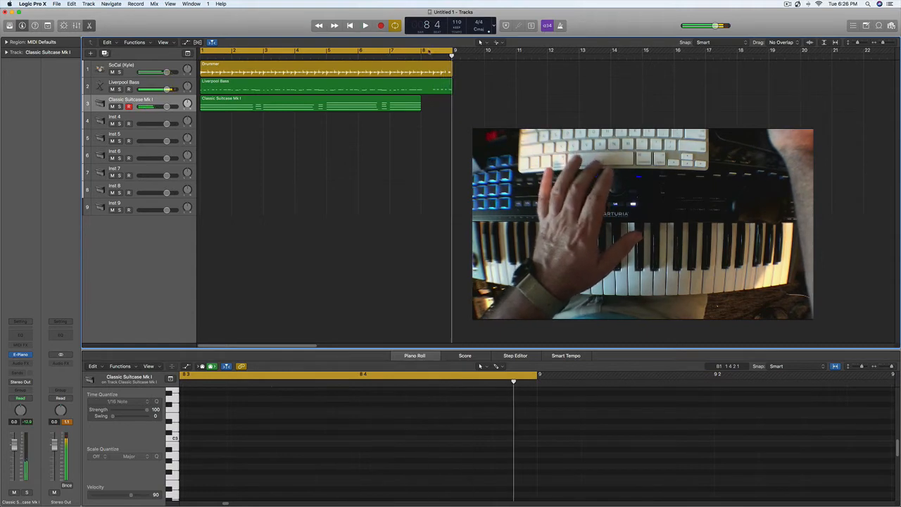
click(429, 56)
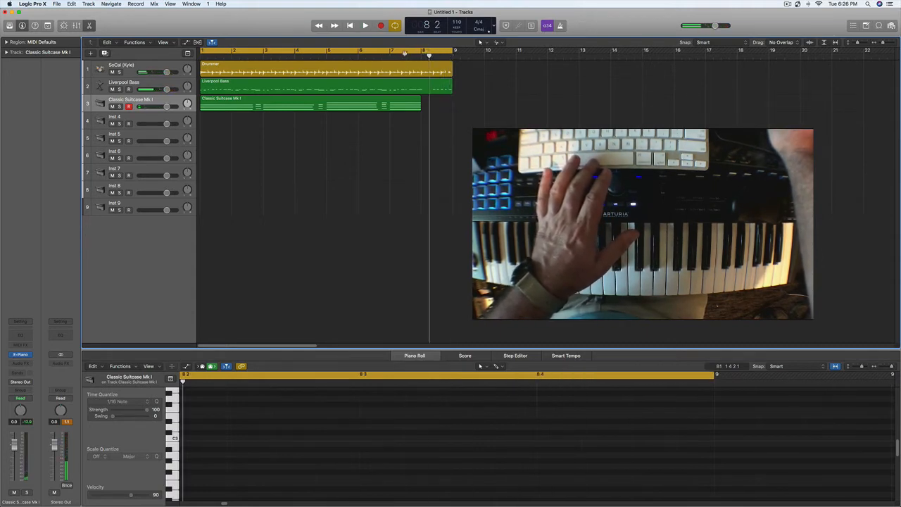
click(423, 51)
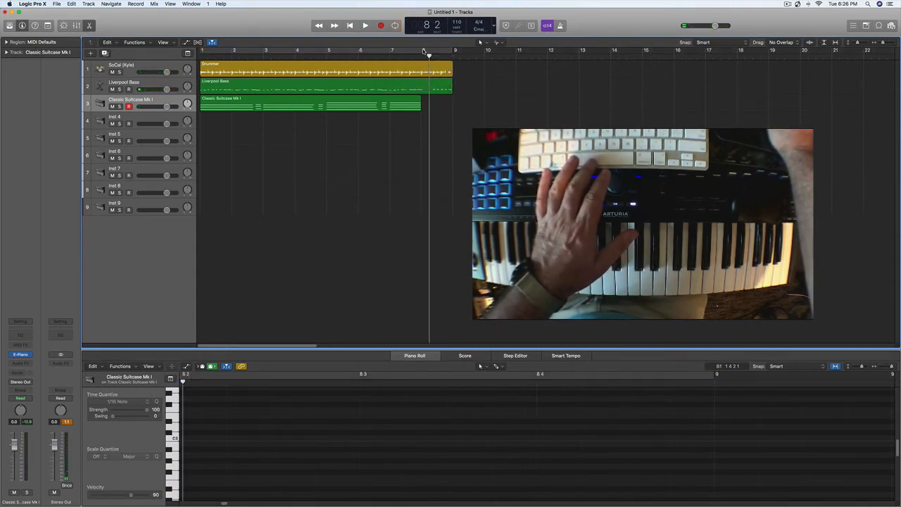
Step: Set the cycle range to bars 7 and 8 and record an electric piano chord fill in bar 8 on the Classic Suitcase Mk I track
drag(391, 51, 462, 55)
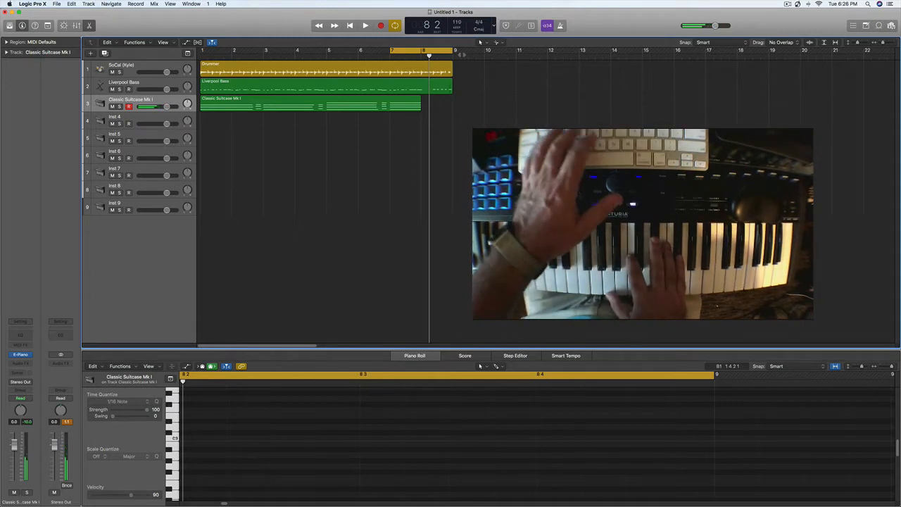
key(r)
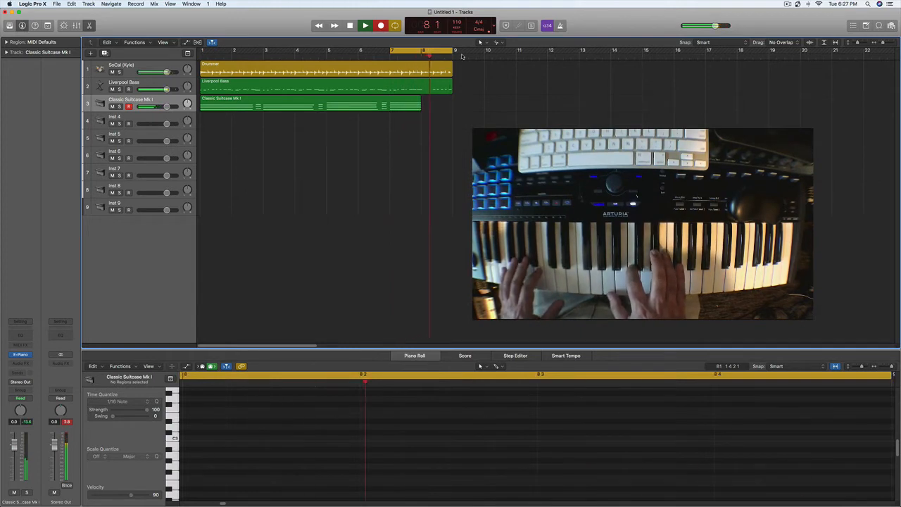
key(space)
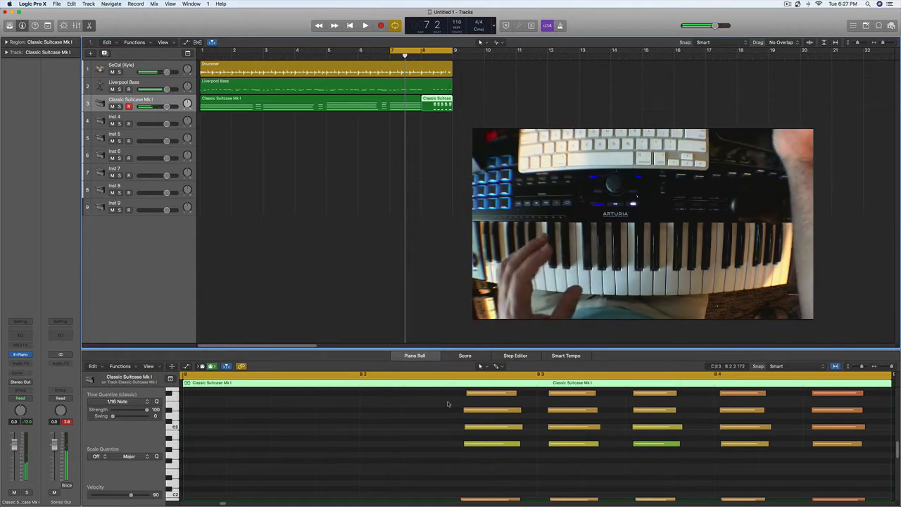
Step: Quantize all notes of the bar 8 electric piano fill to 1/16 Note and play it back
click(428, 456)
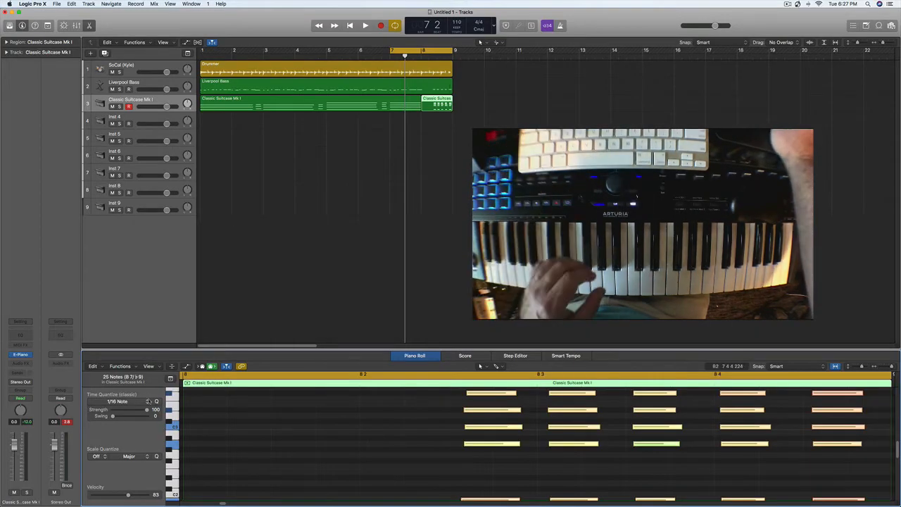
click(156, 402)
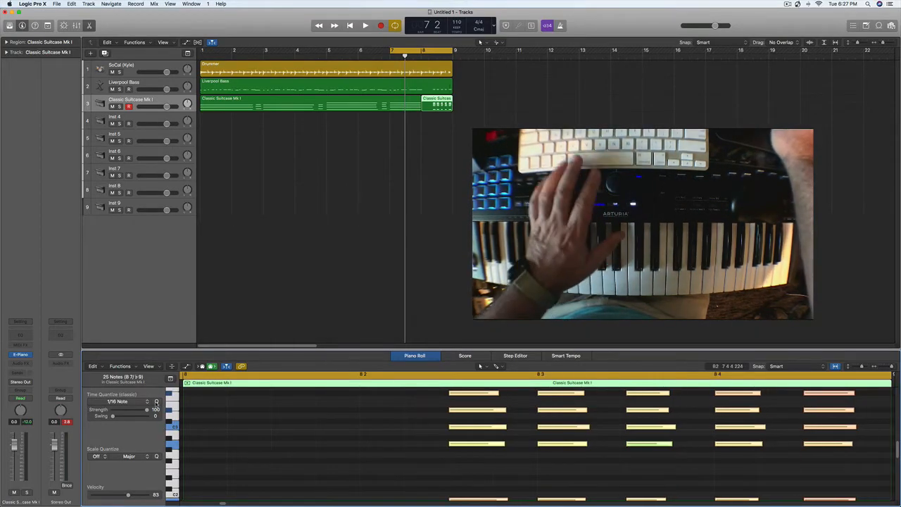
key(space)
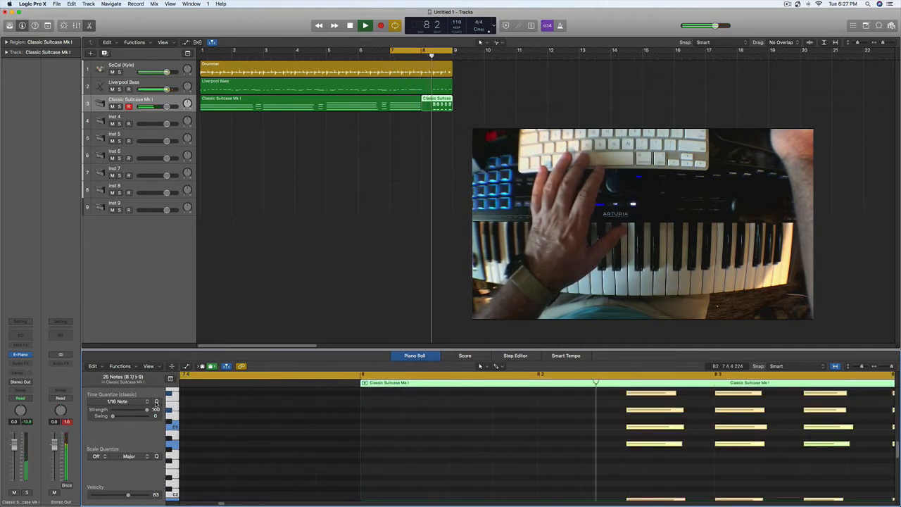
key(space)
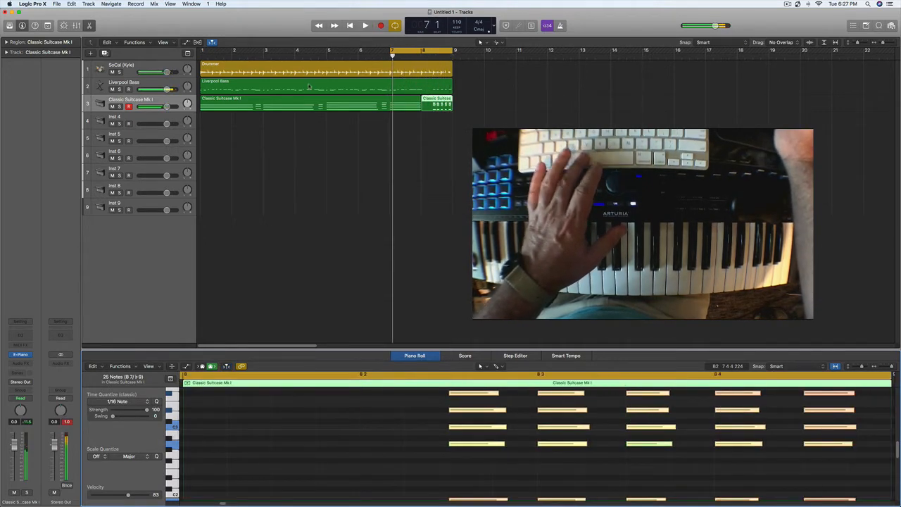
Step: Set the cycle range to bars 1 through 8 and record a 70's Funk Clav part on the Inst 4 track
click(276, 100)
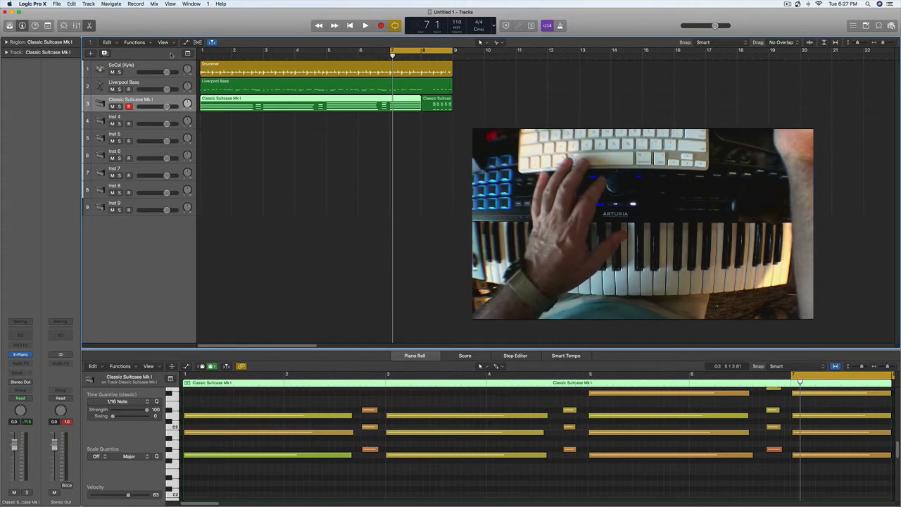
drag(202, 50, 454, 50)
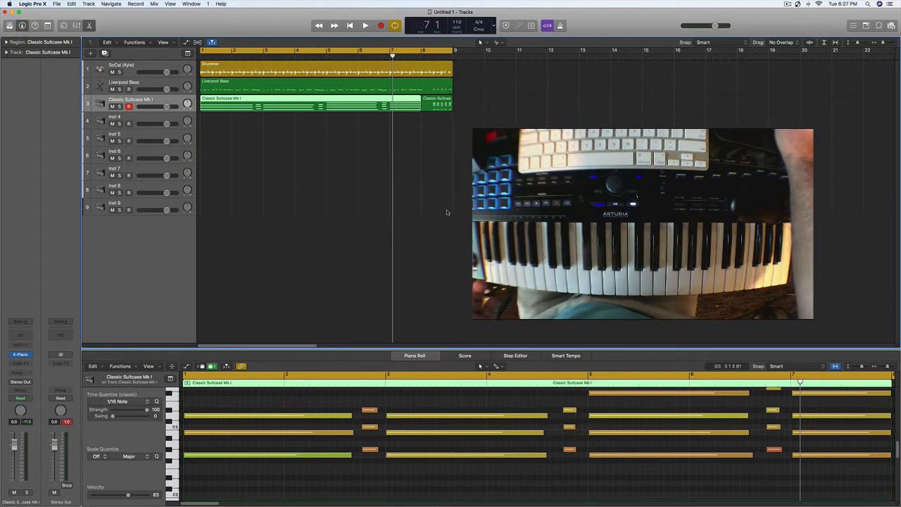
click(455, 249)
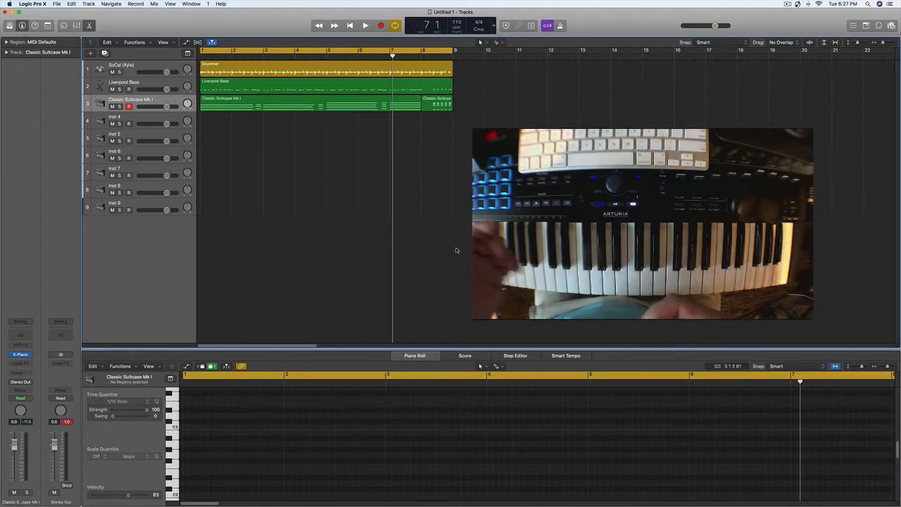
click(141, 121)
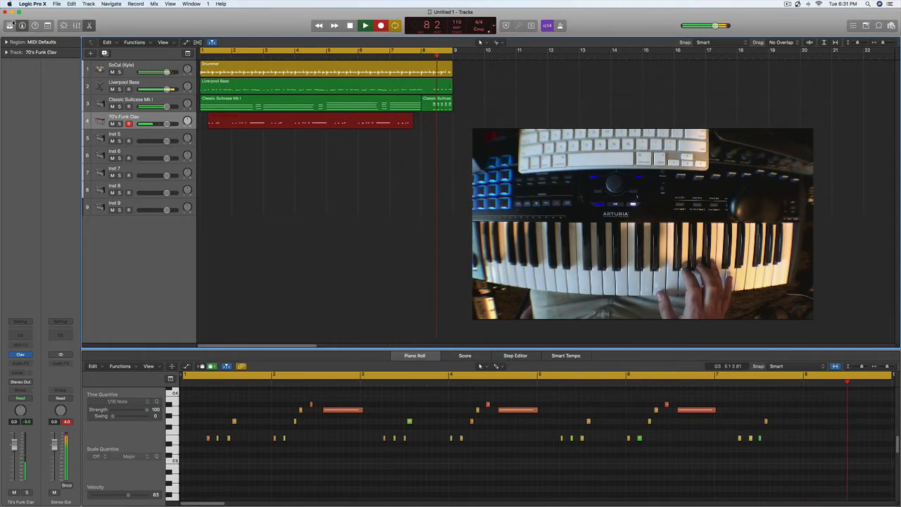
key(space)
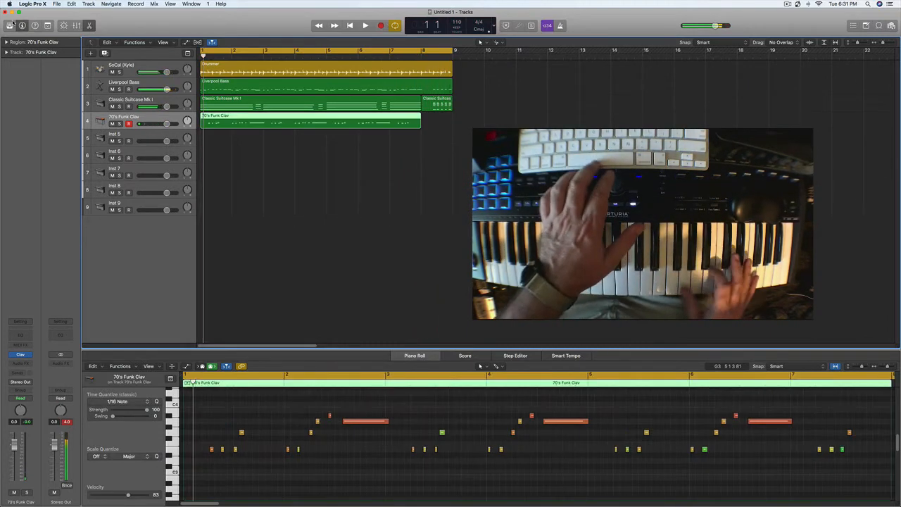
Step: Quantize all notes of the 70's Funk Clav region to 1/16 Note and play back the result
click(260, 403)
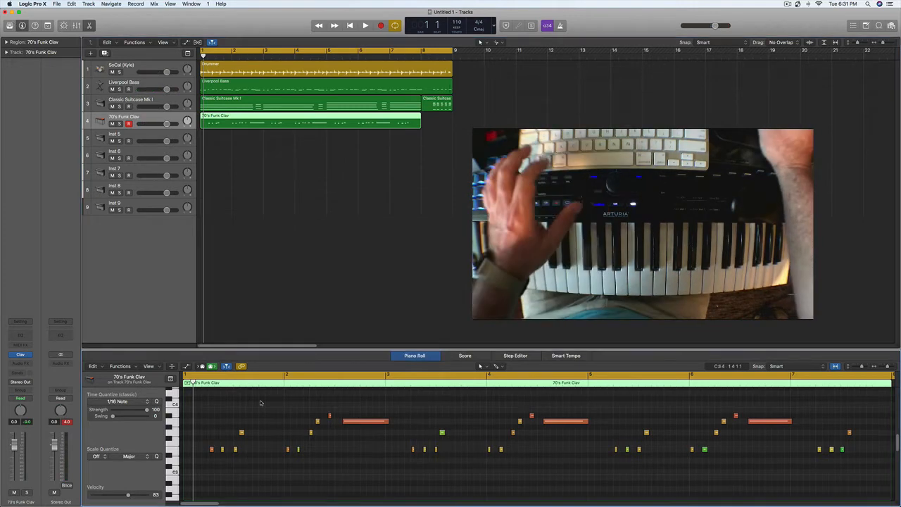
key(super+a)
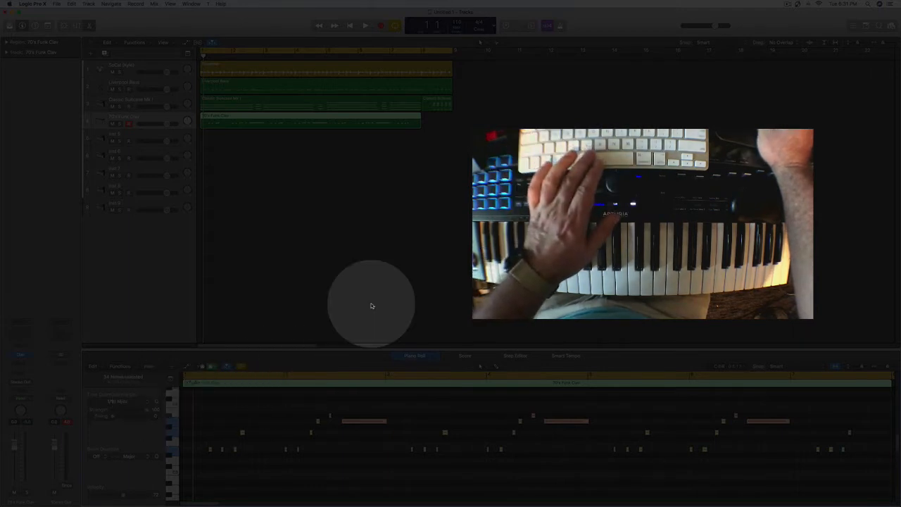
key(space)
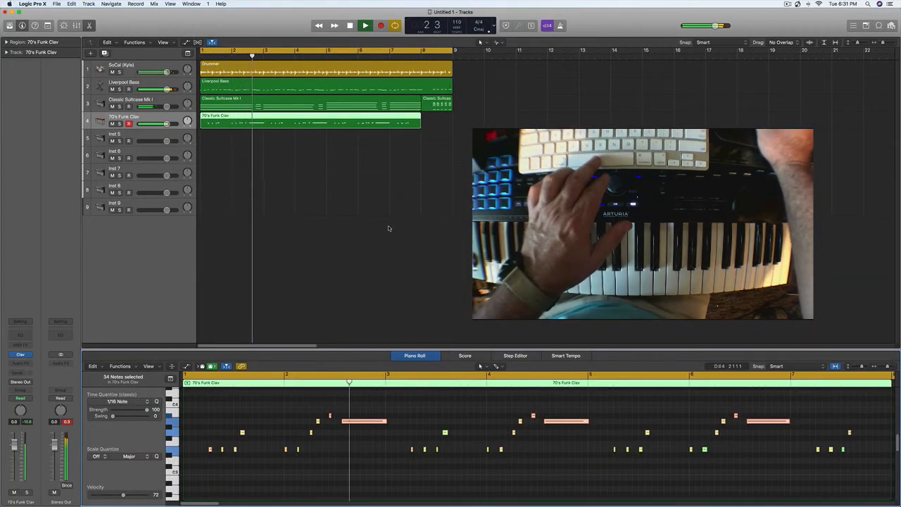
key(space)
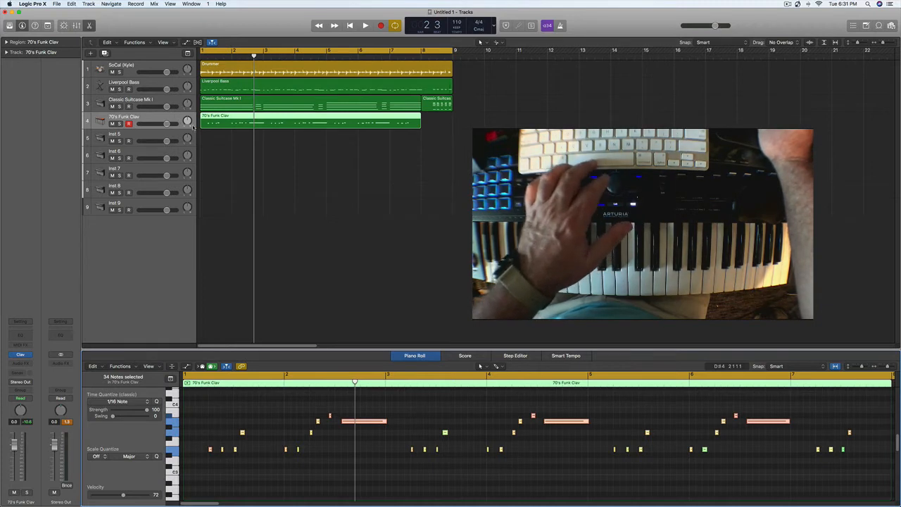
Step: Pan the 70's Funk Clav track left to about -23 while playing back the arrangement
key(space)
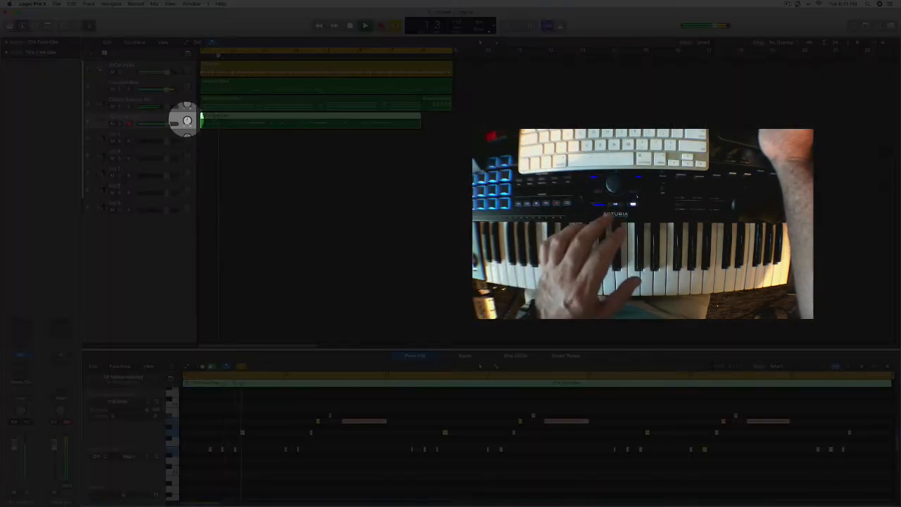
drag(187, 123, 186, 130)
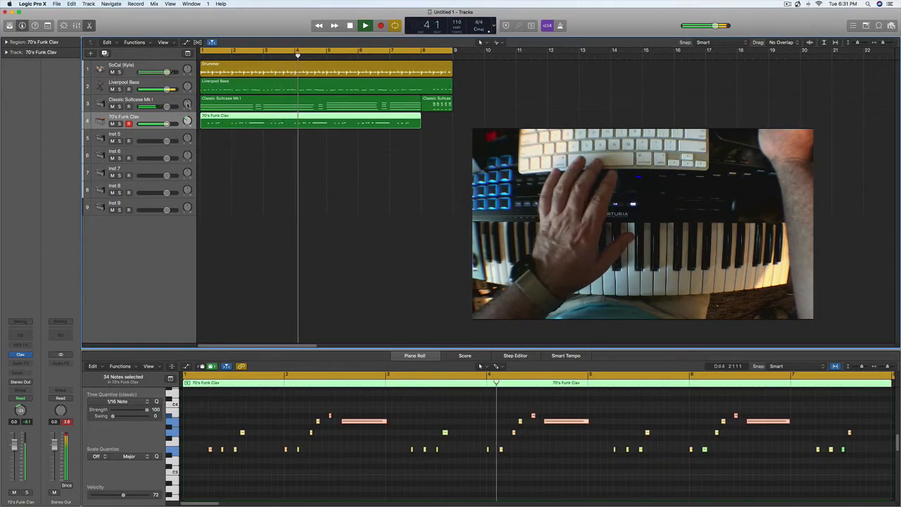
drag(187, 105, 188, 105)
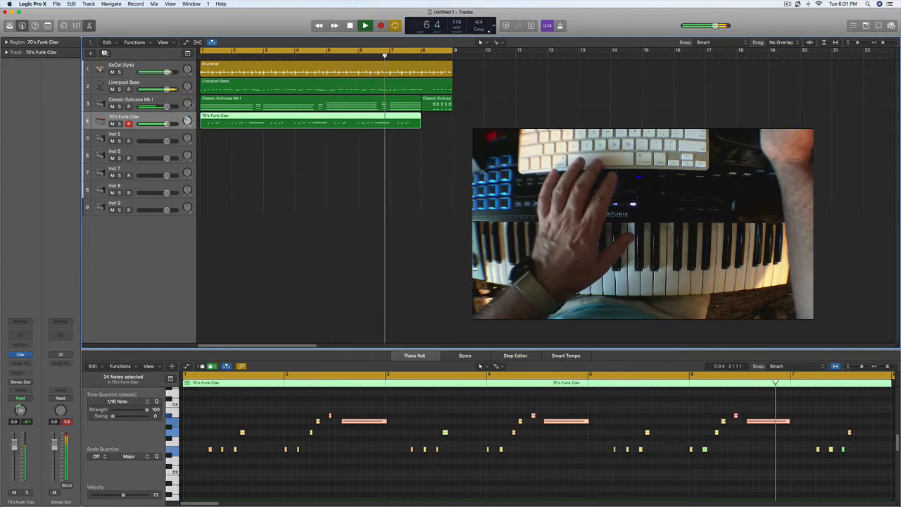
drag(187, 88, 187, 86)
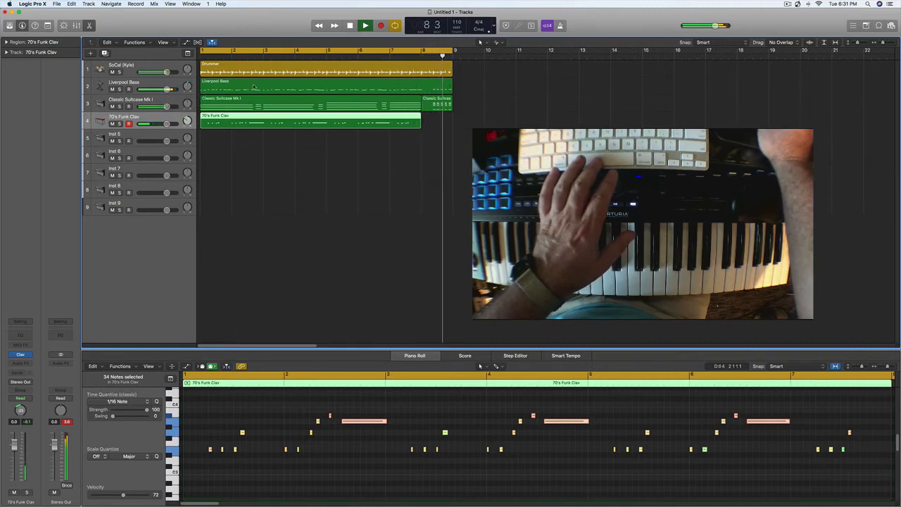
key(space)
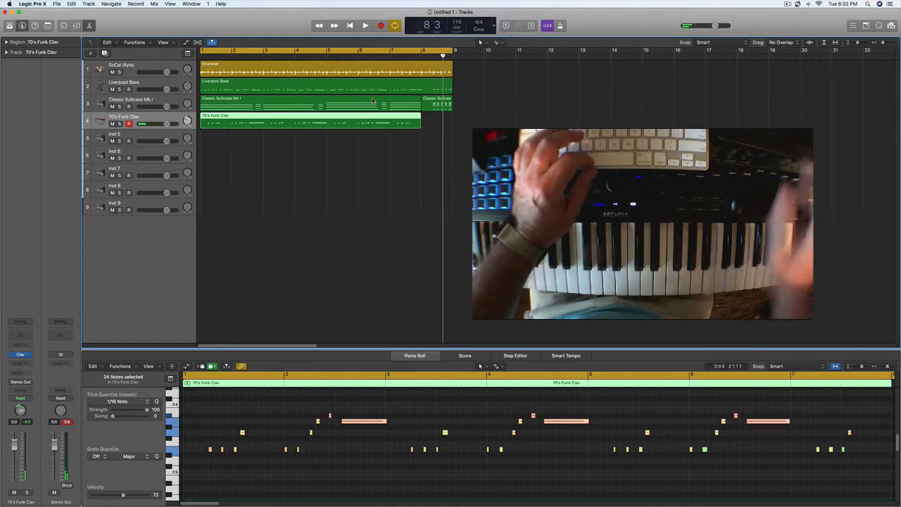
Step: Set the cycle range to bars 7 and 8 and record a descending clav fill in bar 8 on the 70's Funk Clav track
click(392, 52)
drag(392, 52, 423, 52)
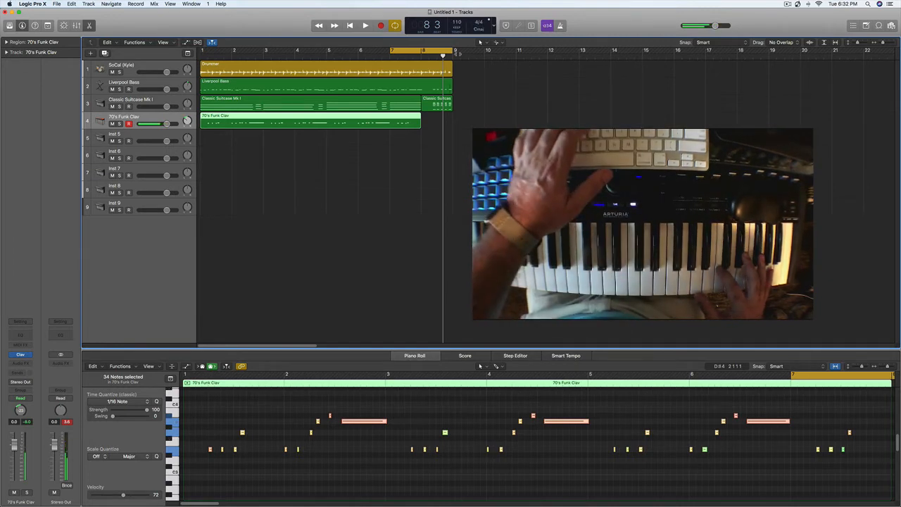
key(space)
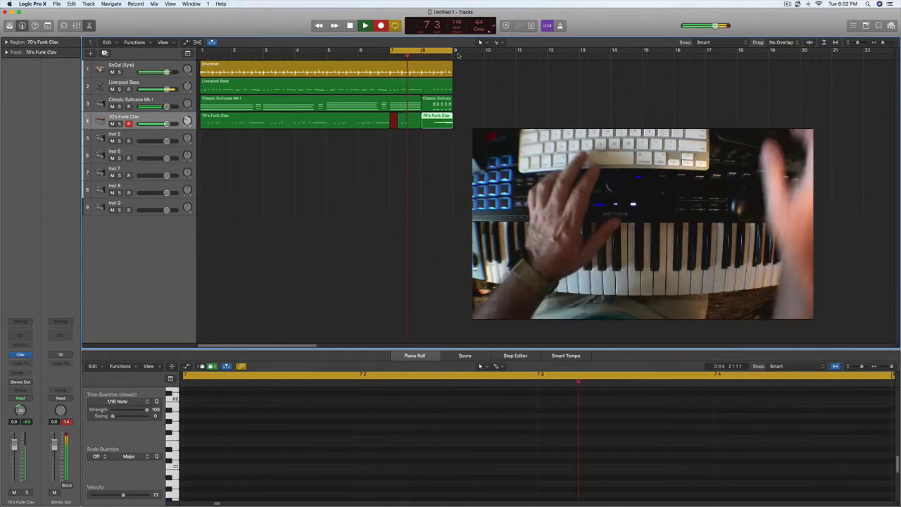
key(space)
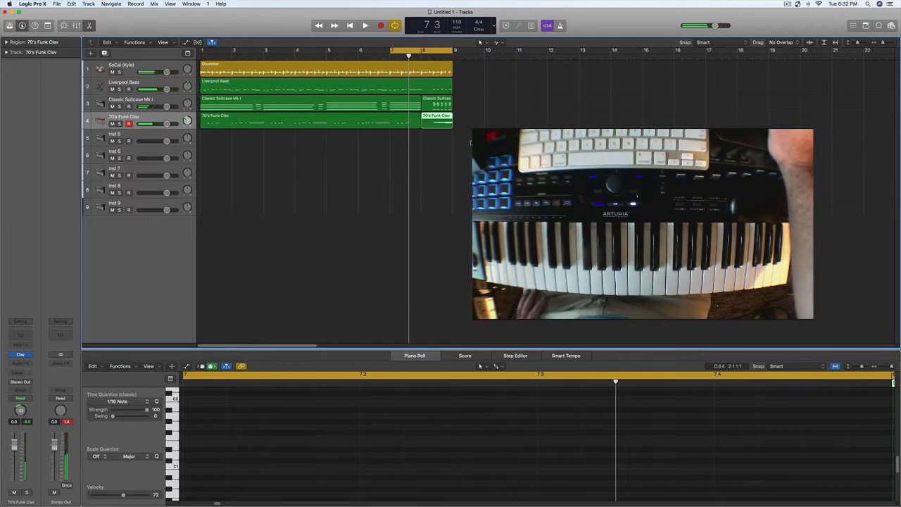
Step: Quantize all notes of the bar 8 clav fill to 1/16 Note and listen to it in the cycle
click(435, 127)
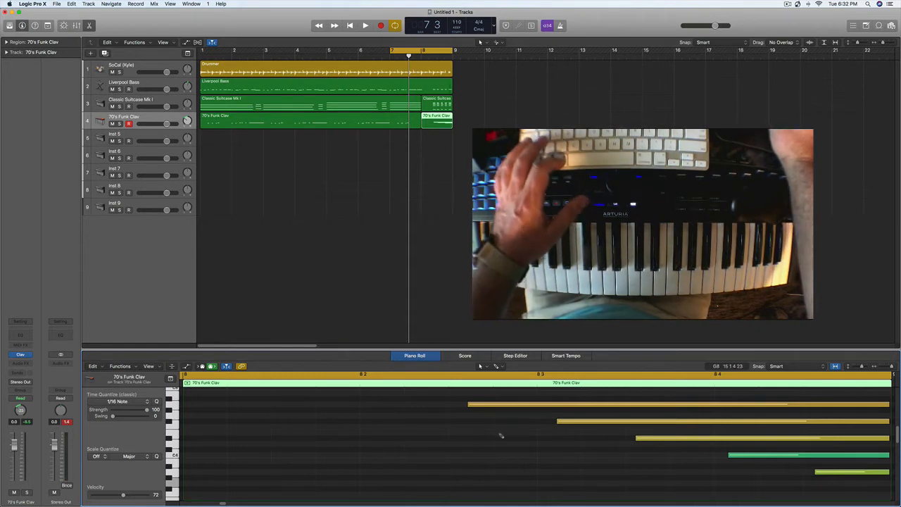
key(super+a)
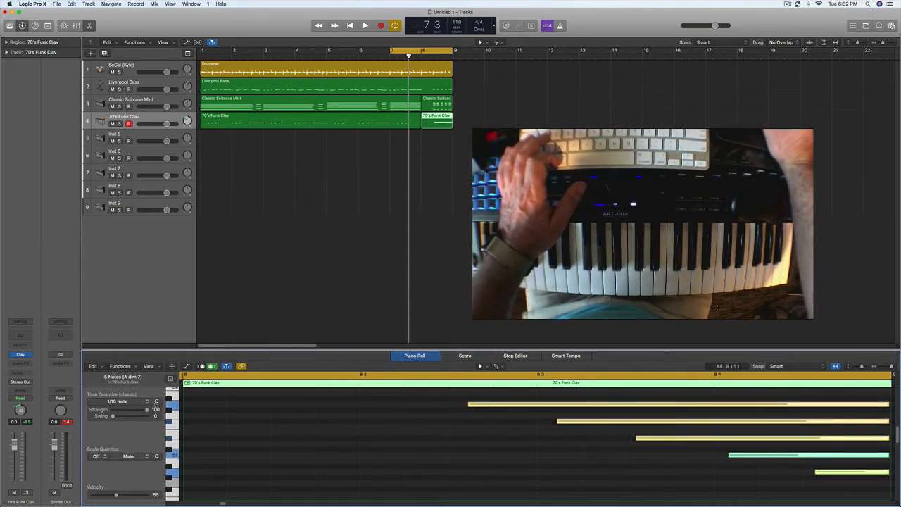
click(156, 401)
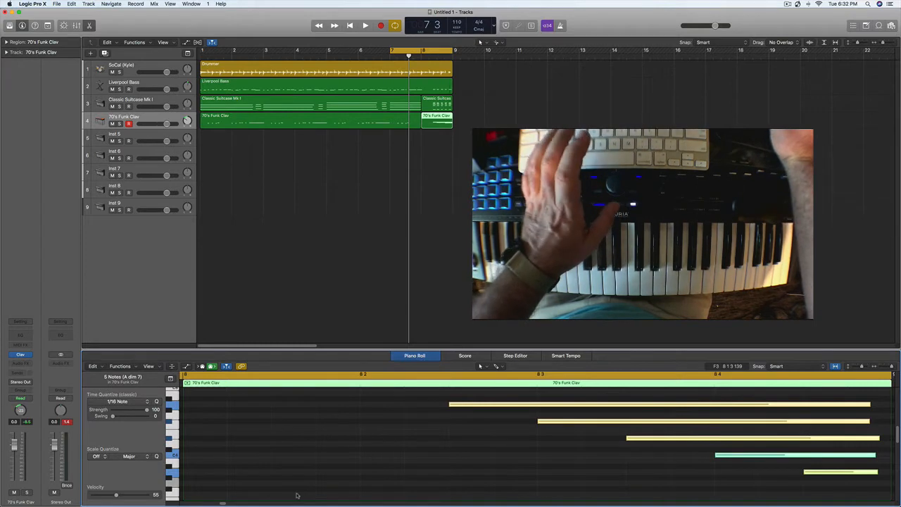
key(space)
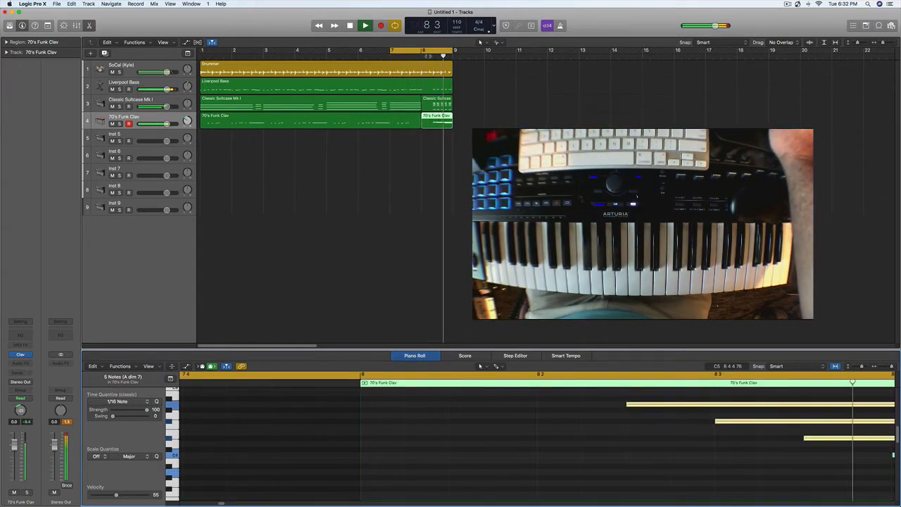
key(space)
Step: Redefine the cycle range to cover bars 1 through 8
click(392, 51)
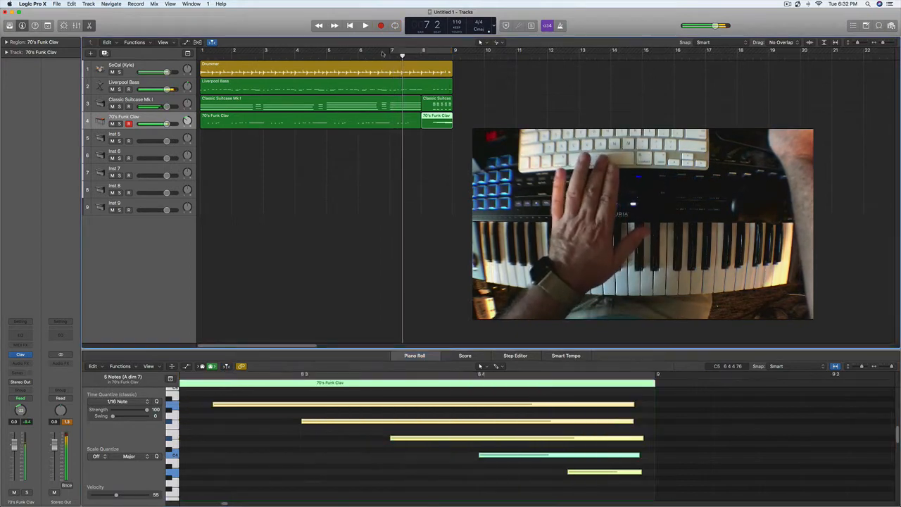
drag(205, 52, 452, 51)
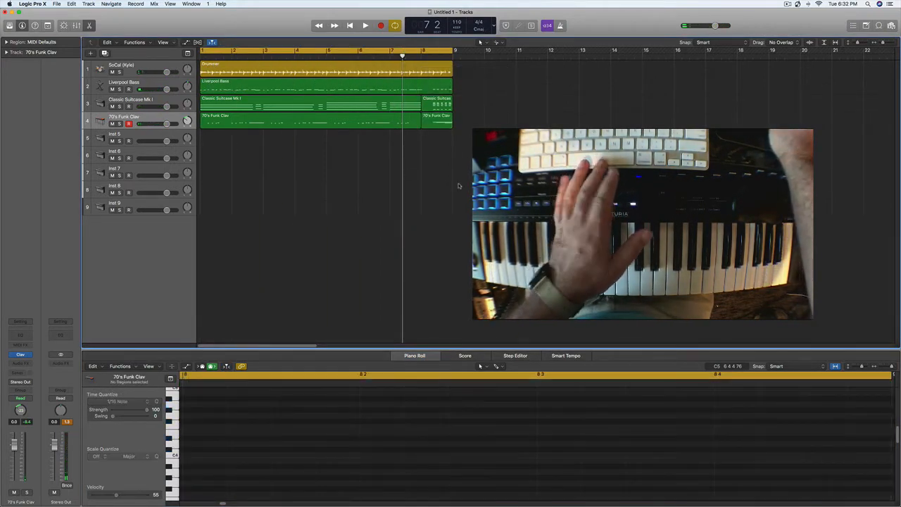
key(v)
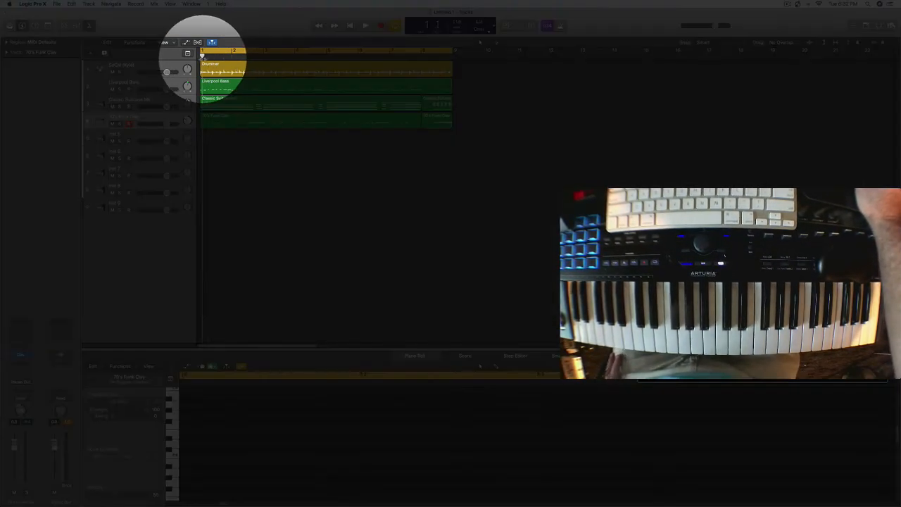
Step: Show the global tracks and add a marker named Intro at bar 1
click(201, 59)
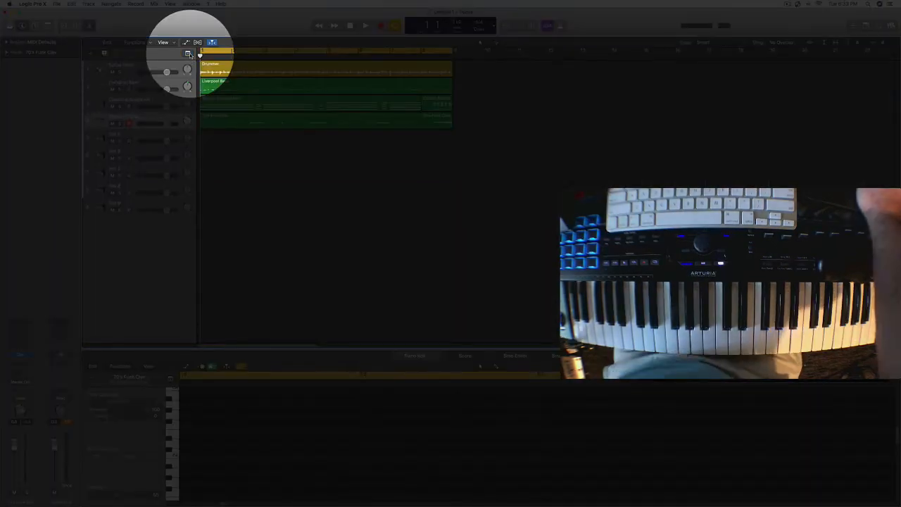
click(189, 54)
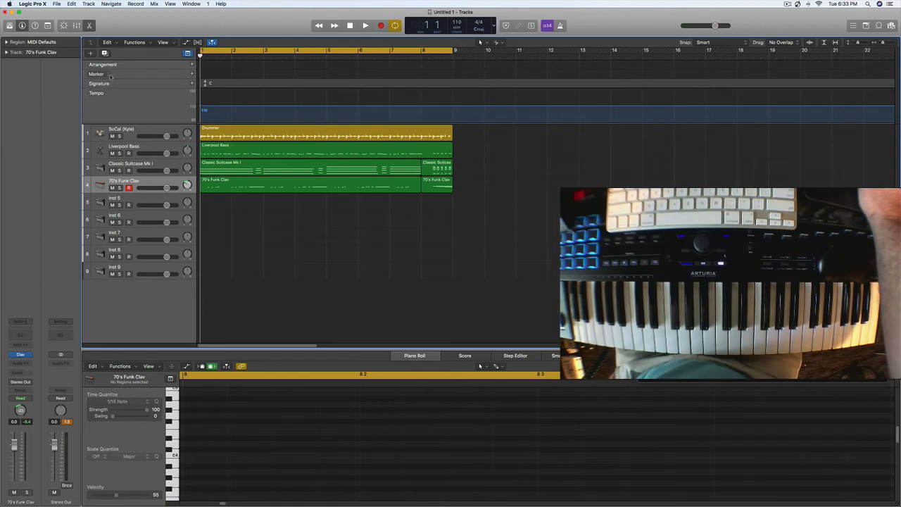
click(192, 74)
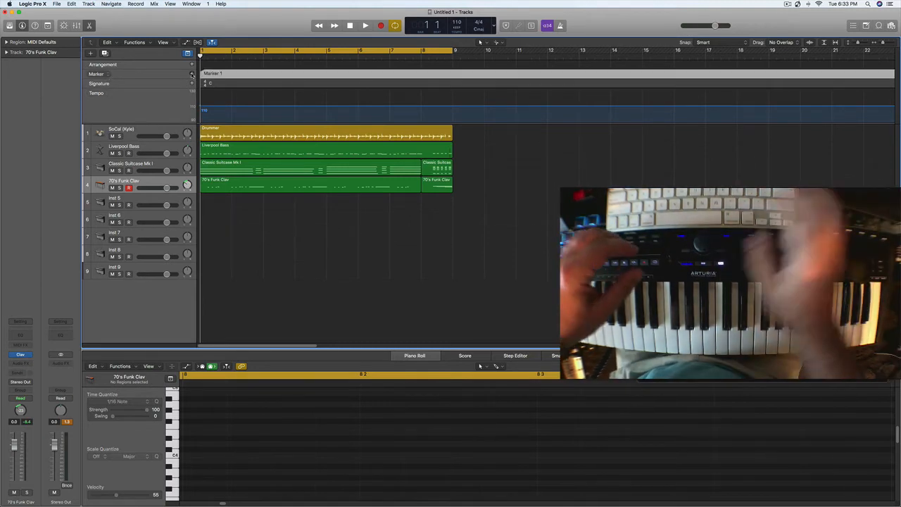
double_click(213, 74)
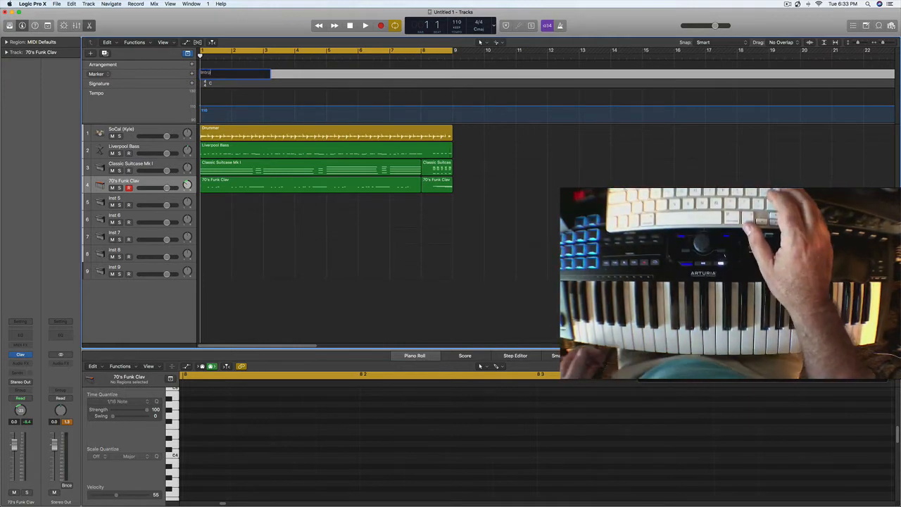
key(Return)
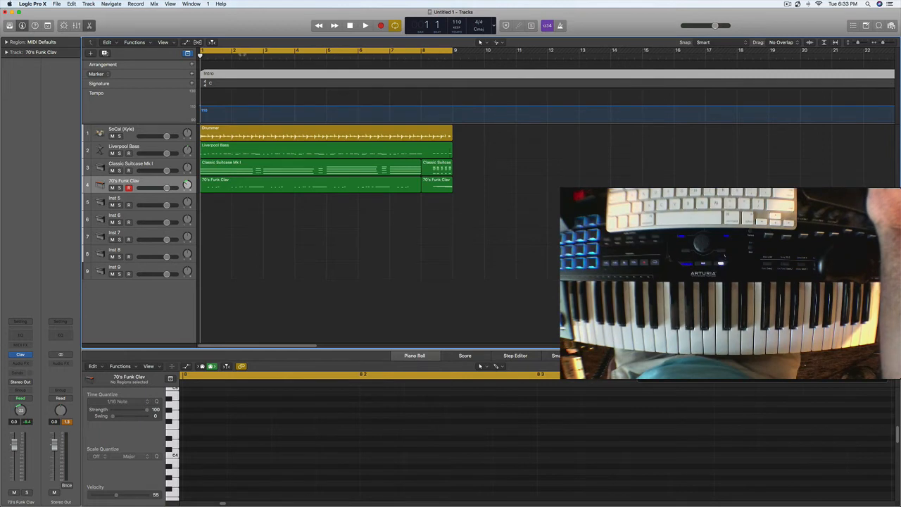
Step: Add a marker named Verse 1 at bar 9 and hide the global tracks
click(452, 57)
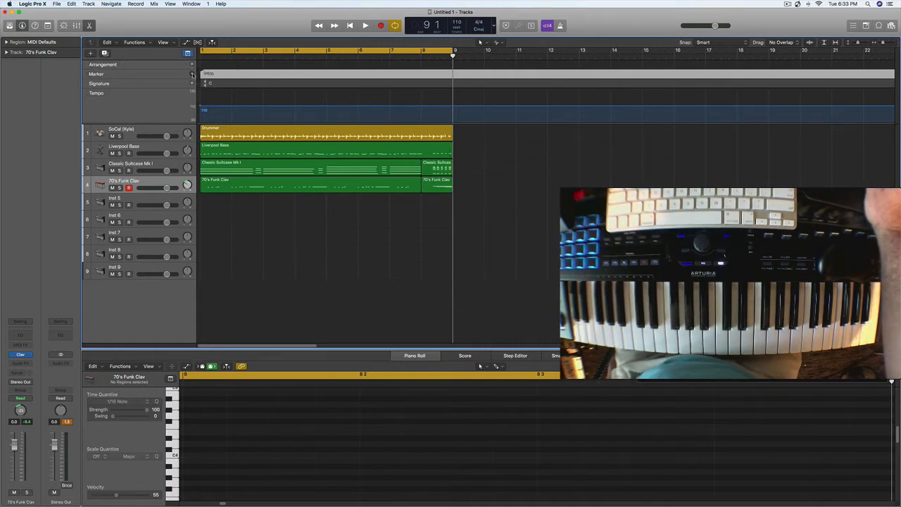
click(193, 73)
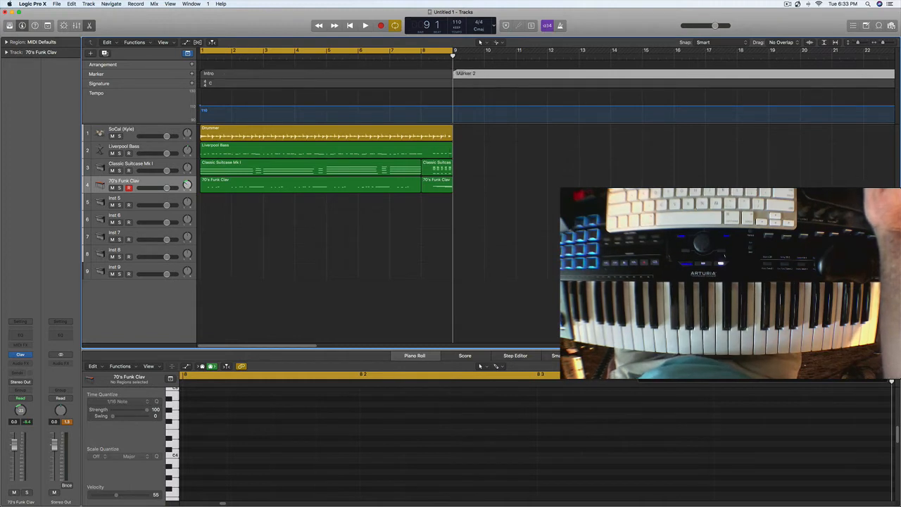
double_click(457, 74)
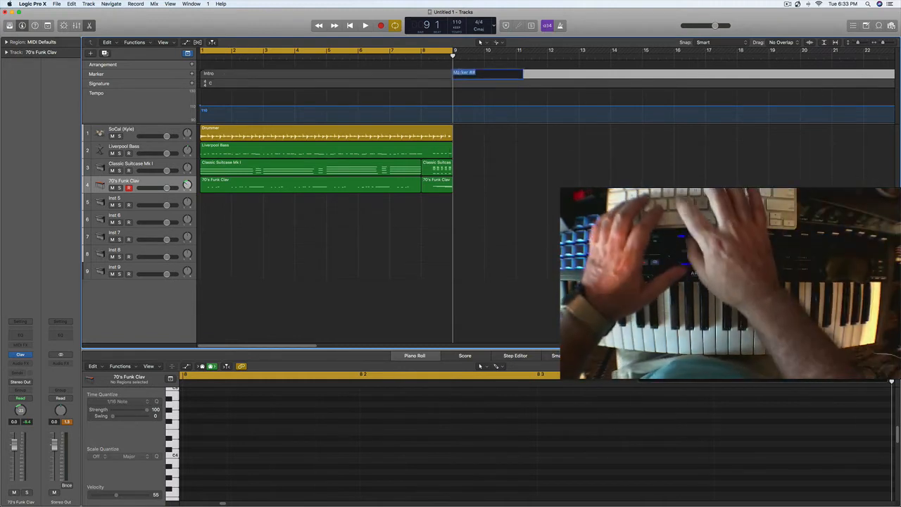
text(Ver)
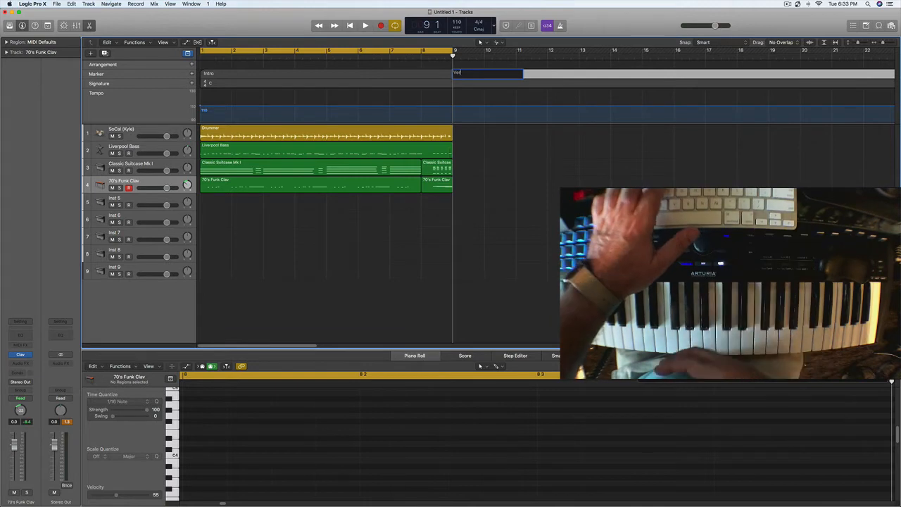
text(se 1)
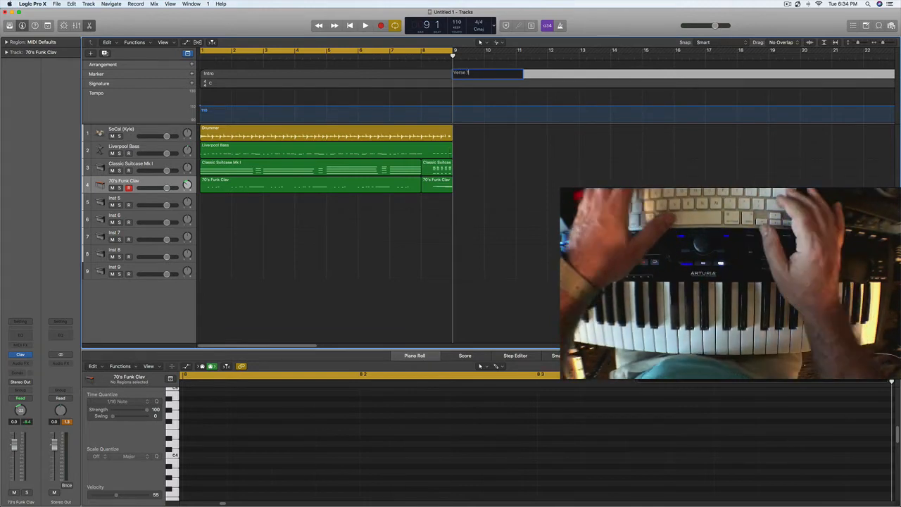
key(Return)
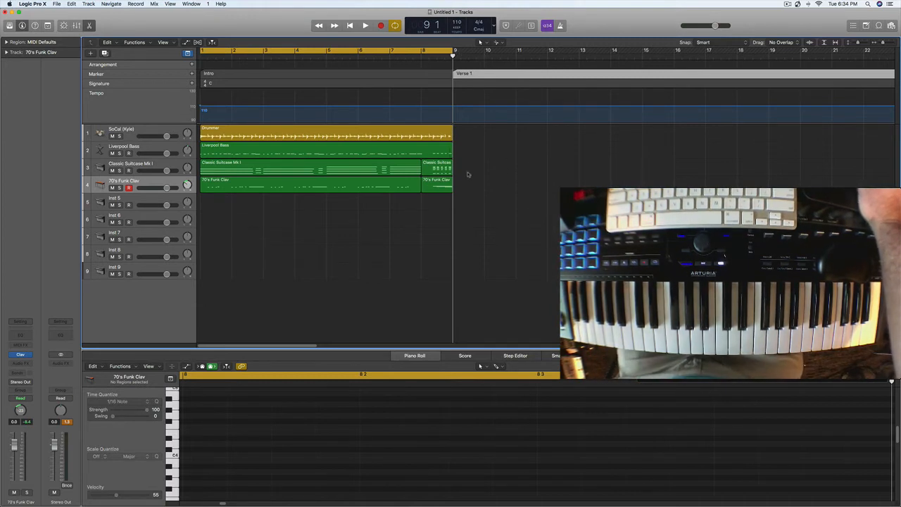
click(188, 54)
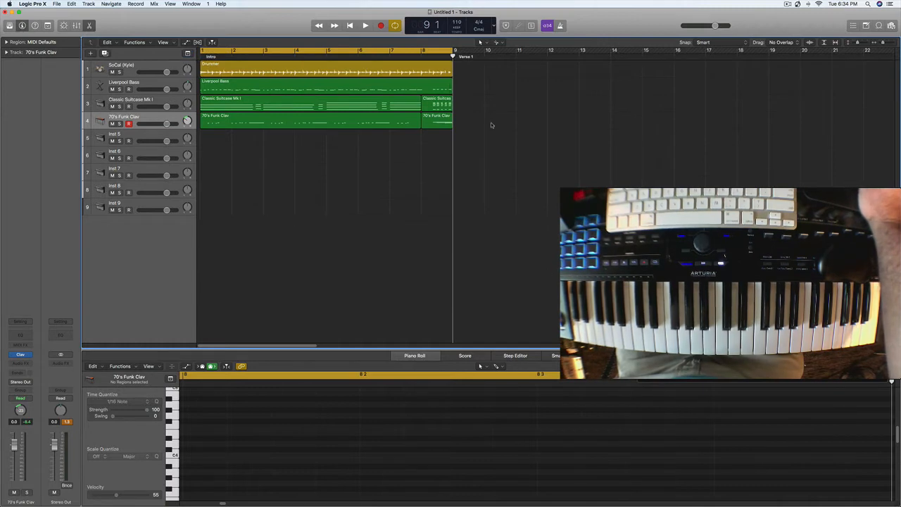
Step: Copy all the intro's drum, bass, electric piano and clav regions to bar 9
drag(470, 164, 199, 62)
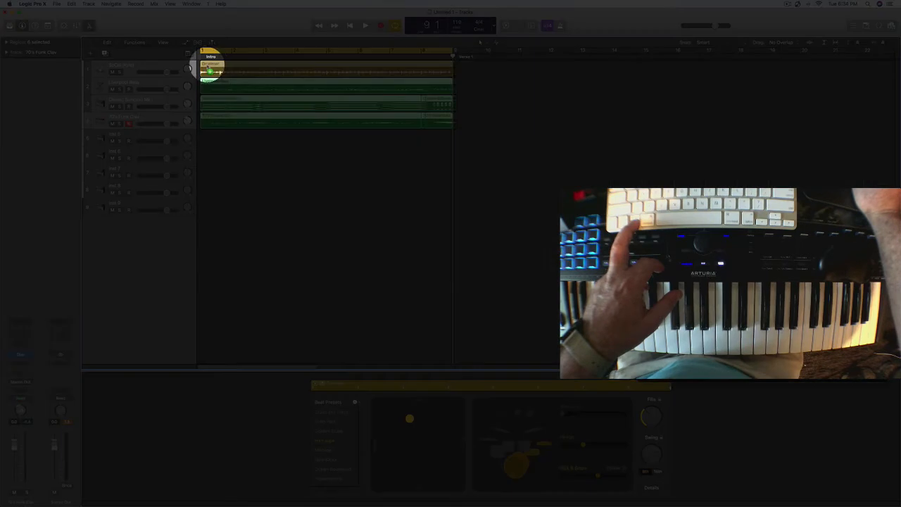
mouse_move(207, 62)
mouse_down()
mouse_move(414, 79)
mouse_move(461, 72)
mouse_up()
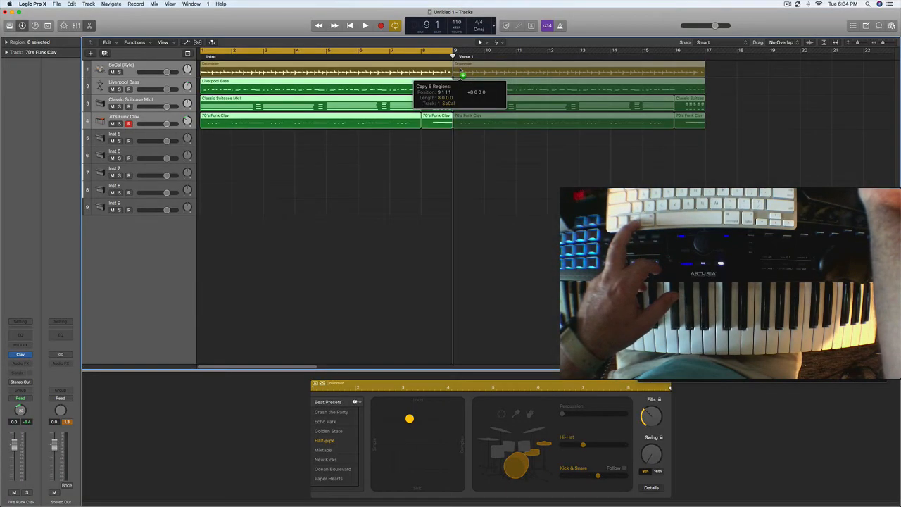
drag(462, 72, 462, 72)
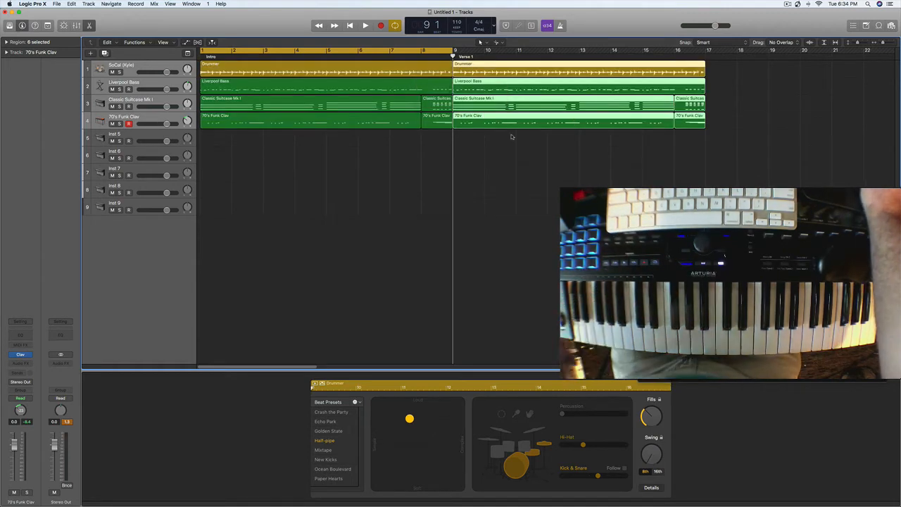
Step: Copy the verse regions of all four tracks from bar 9 to bar 17
click(738, 64)
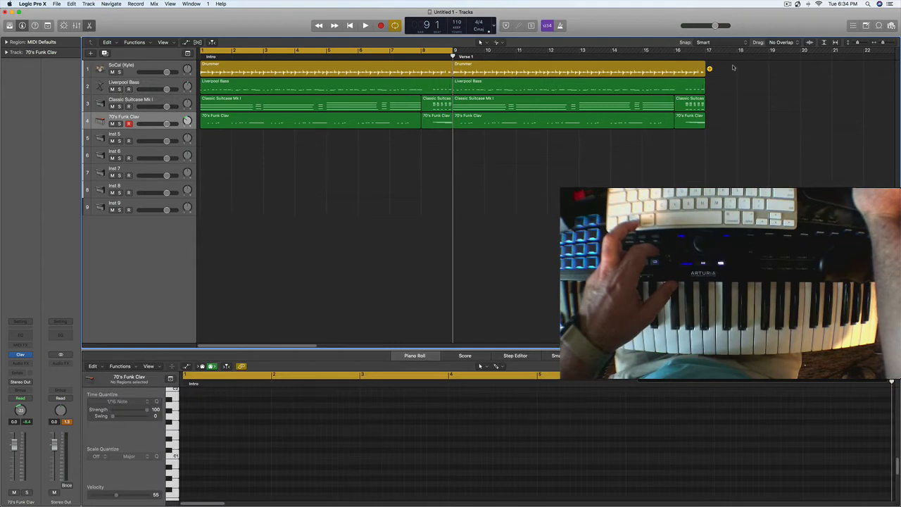
drag(733, 68, 599, 161)
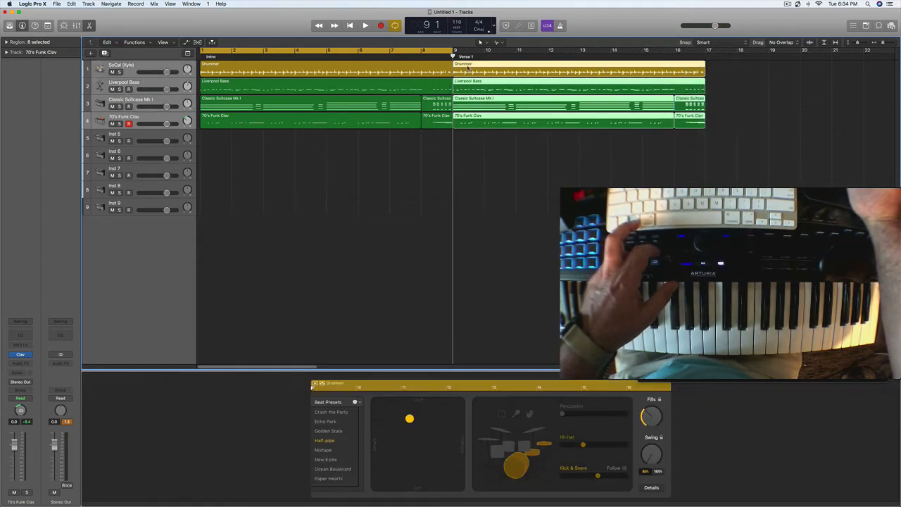
drag(469, 65, 719, 77)
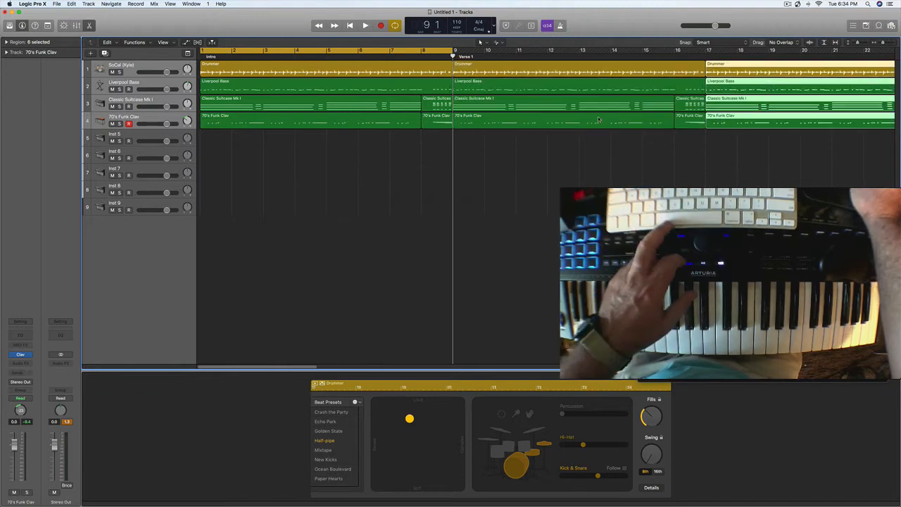
Step: Add a marker named B Section at bar 25, where the copied regions end, and hide the global tracks
click(406, 57)
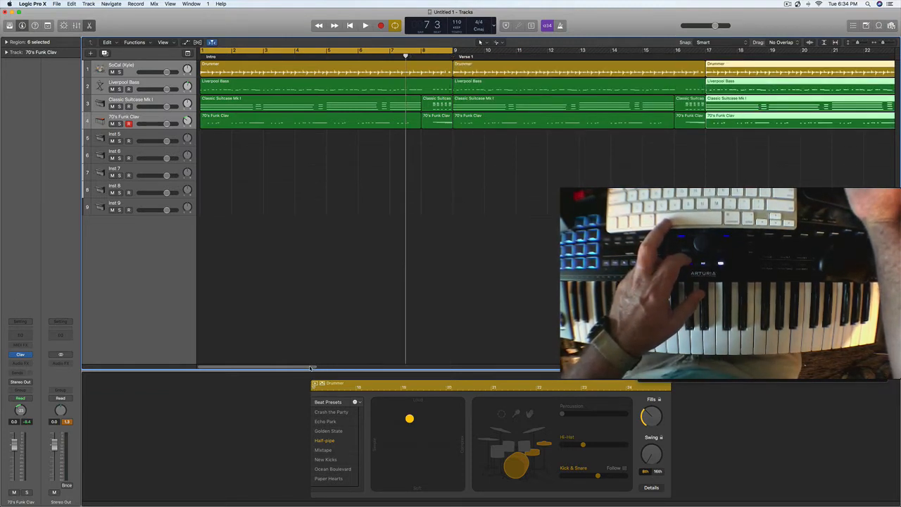
drag(311, 368, 398, 341)
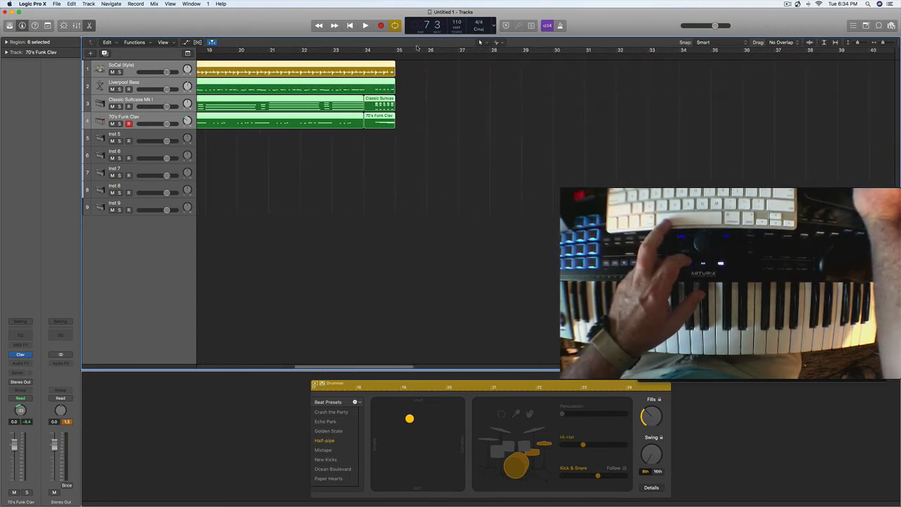
click(397, 56)
key(space)
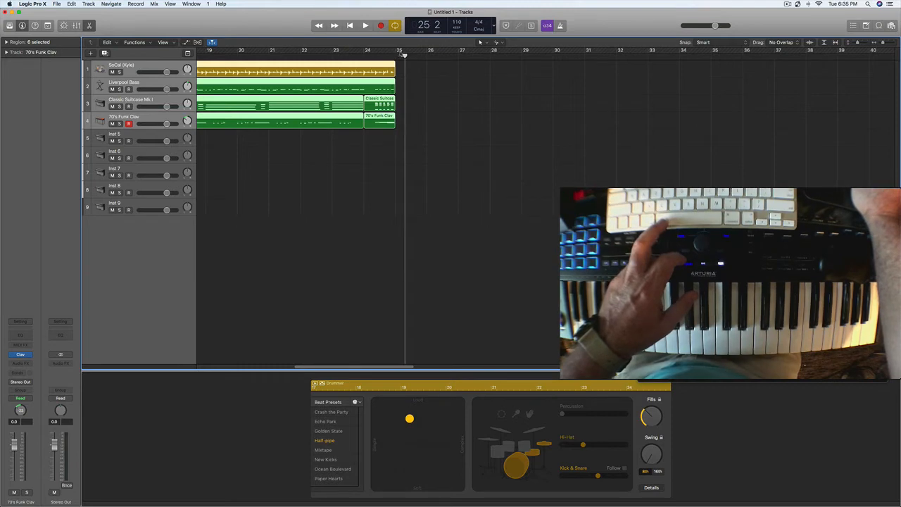
drag(405, 56, 395, 56)
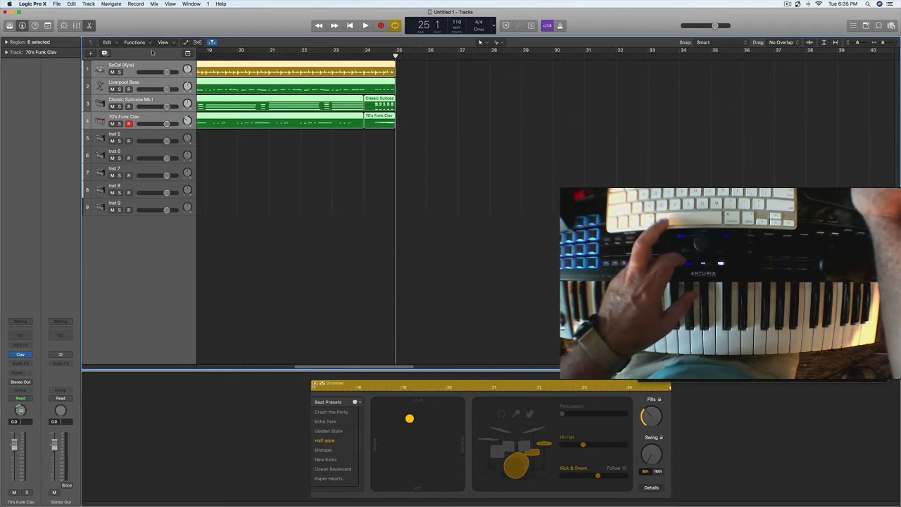
click(188, 53)
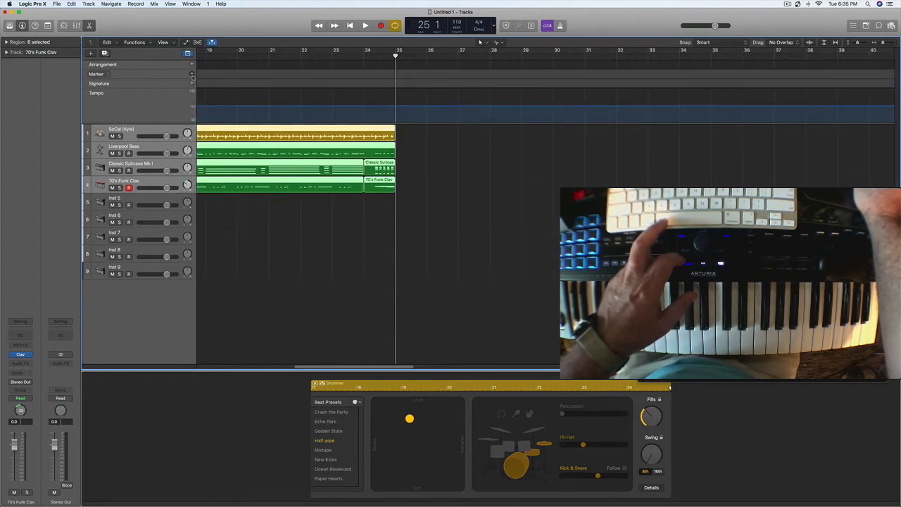
click(192, 73)
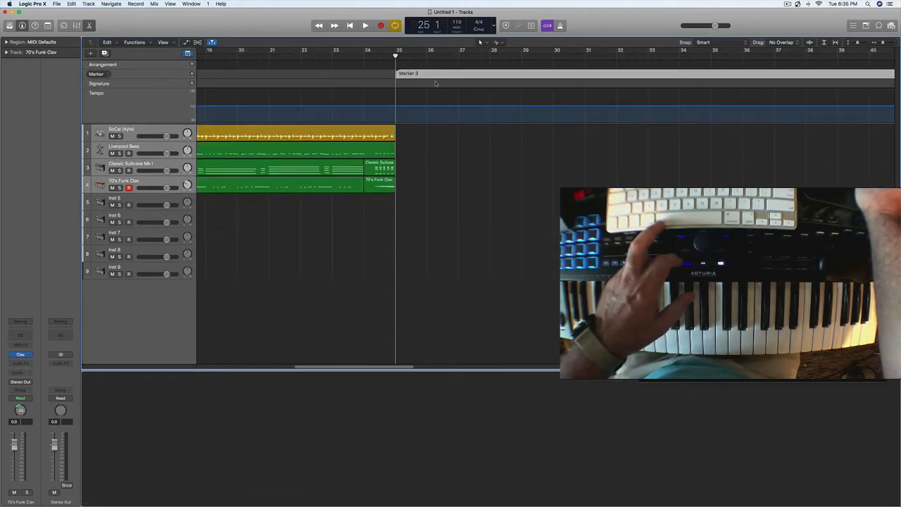
double_click(415, 73)
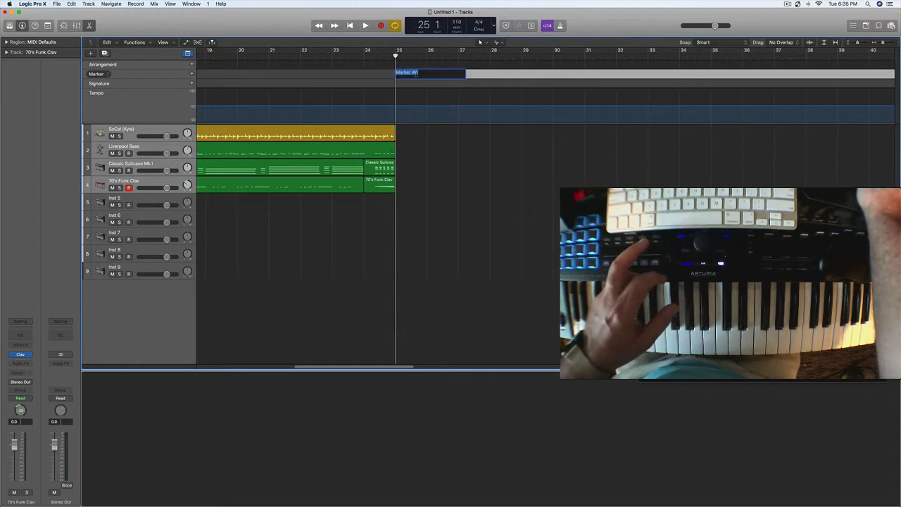
text(B)
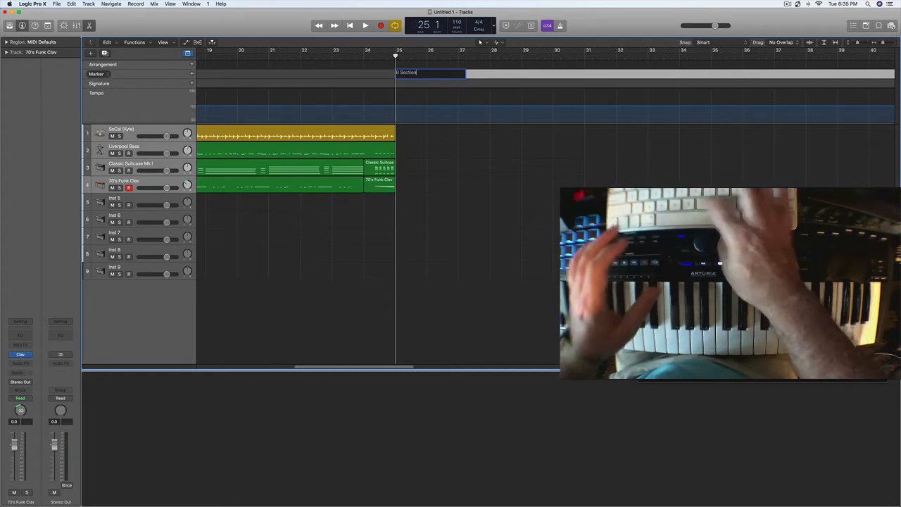
text( Section)
key(Return)
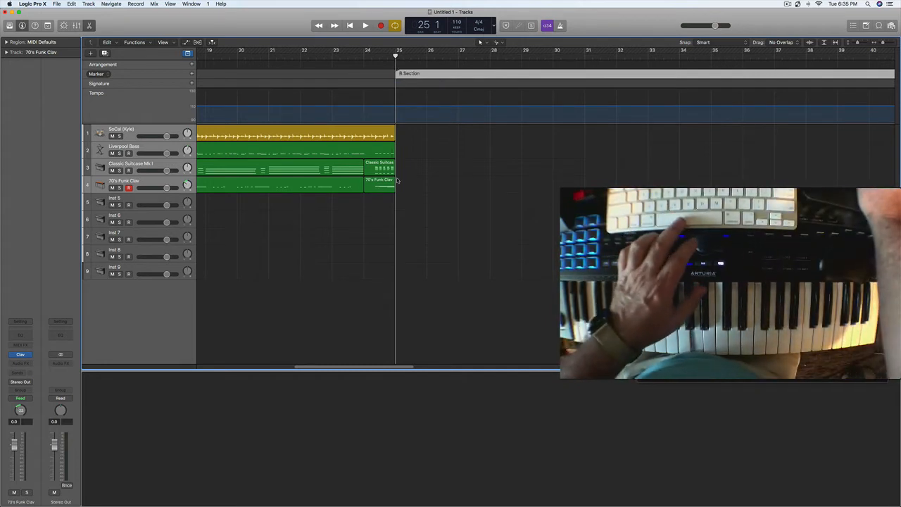
click(187, 54)
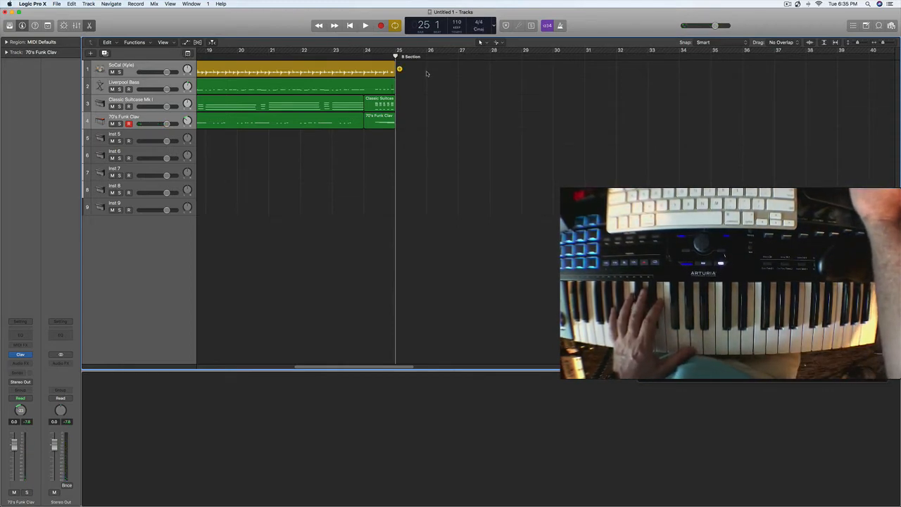
Step: Add a Drummer region for the B Section at bar 25 and set the cycle range to bars 25 through 32
click(400, 70)
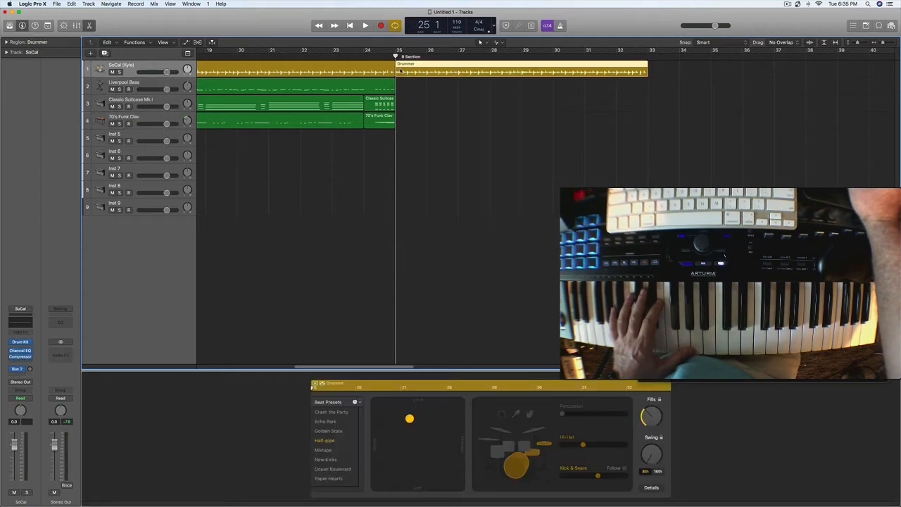
click(653, 70)
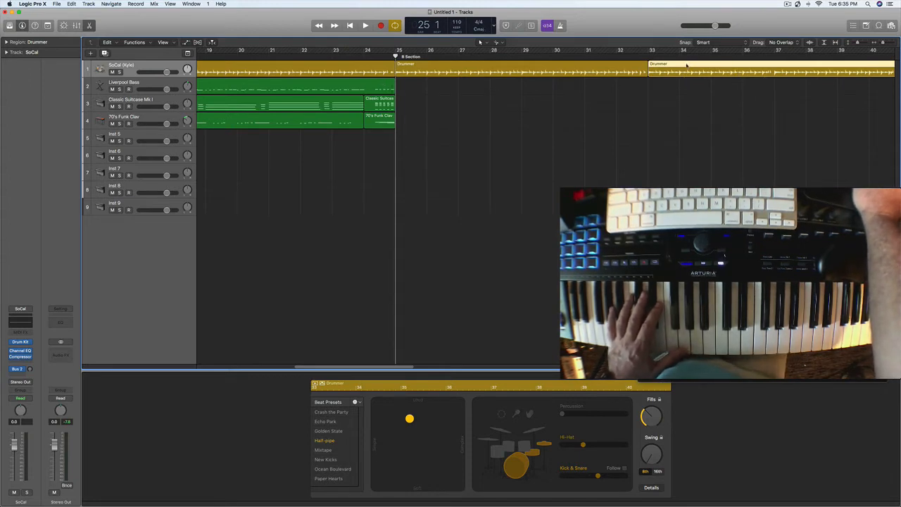
key(Delete)
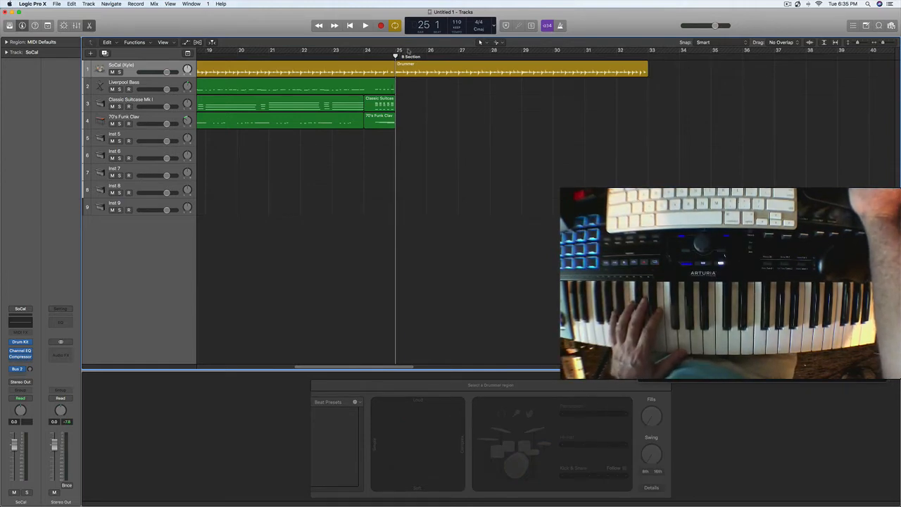
drag(407, 51, 653, 80)
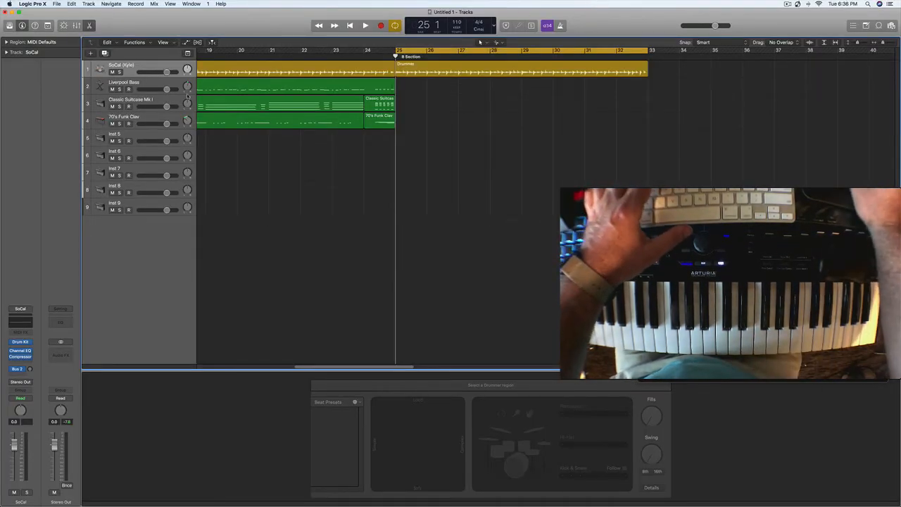
Step: Select the Liverpool Bass track to try out a bass part, and append another Drummer region at bar 33
double_click(156, 82)
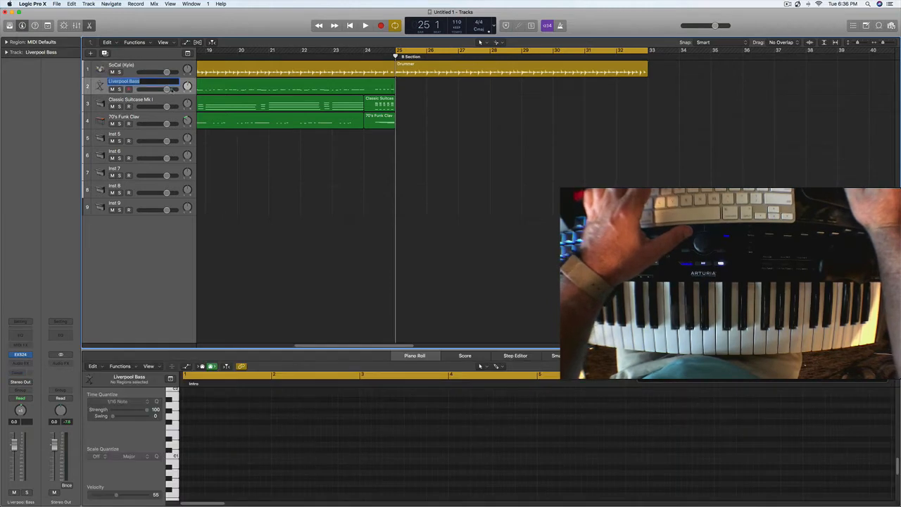
click(407, 85)
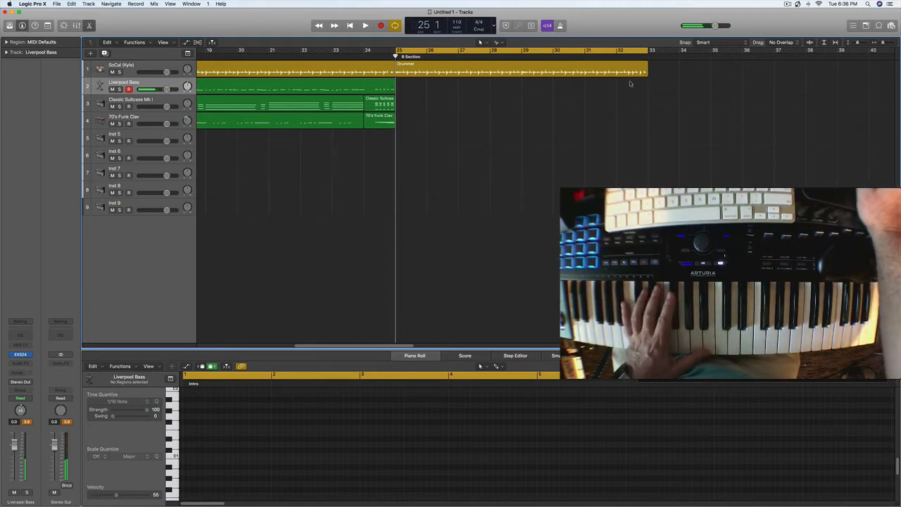
click(653, 69)
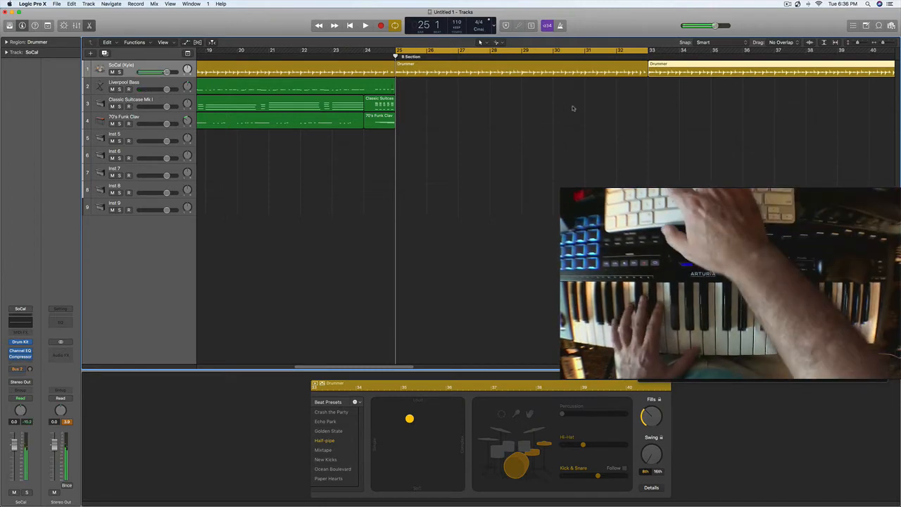
Step: Record a Liverpool Bass part over bars 25 to 32 with the cycle range extended to bar 41, and delete the Drummer region at bar 33
key(Down)
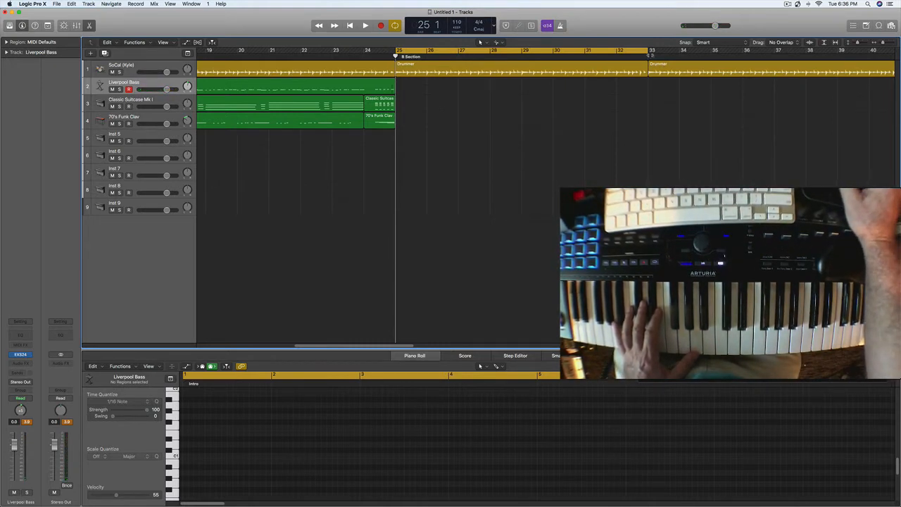
drag(646, 51, 852, 69)
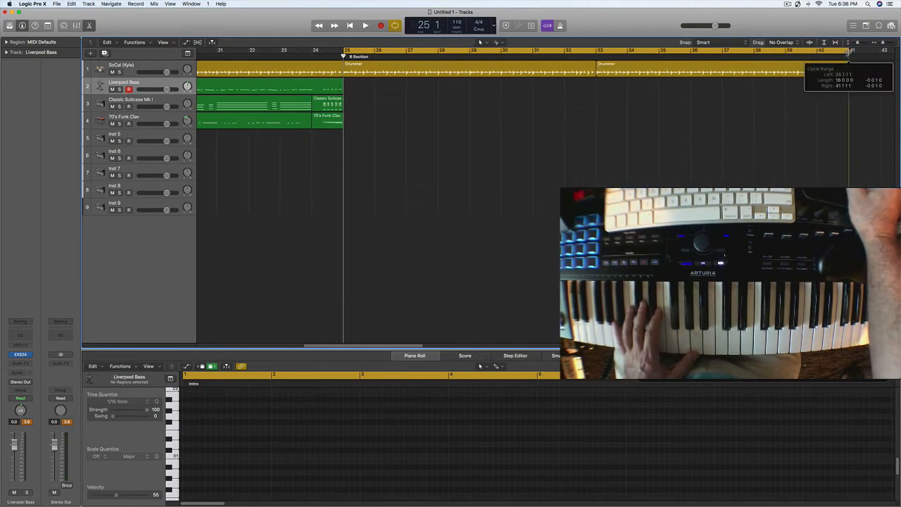
key(space)
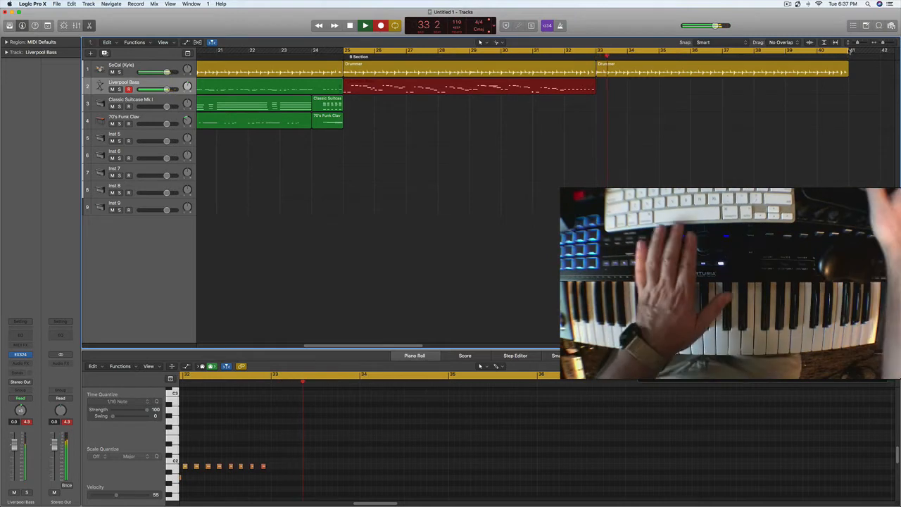
key(space)
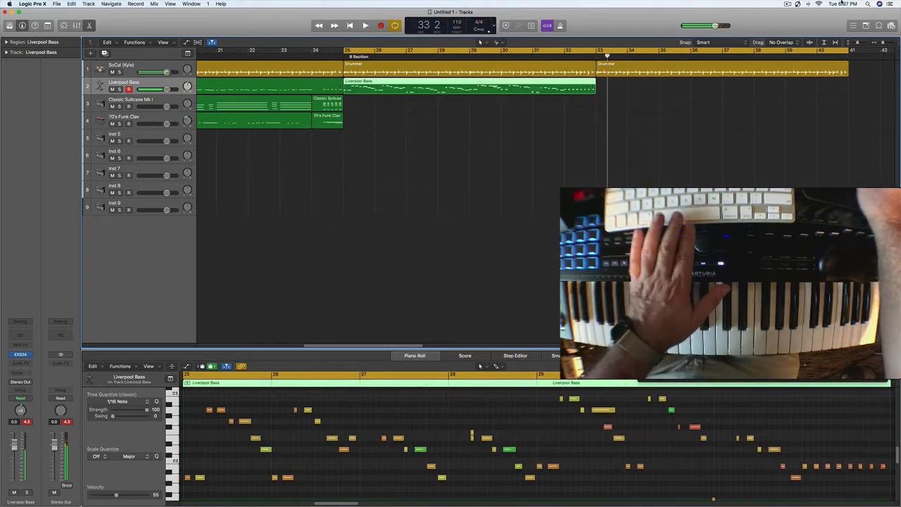
double_click(768, 65)
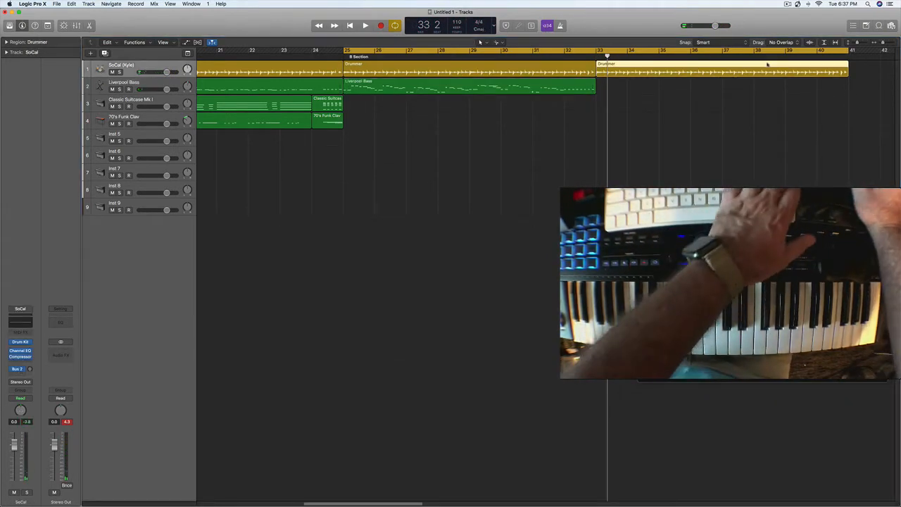
key(Delete)
Step: Quantize all notes of the Liverpool Bass region at bar 25 to 1/16 notes and play the section back
click(515, 86)
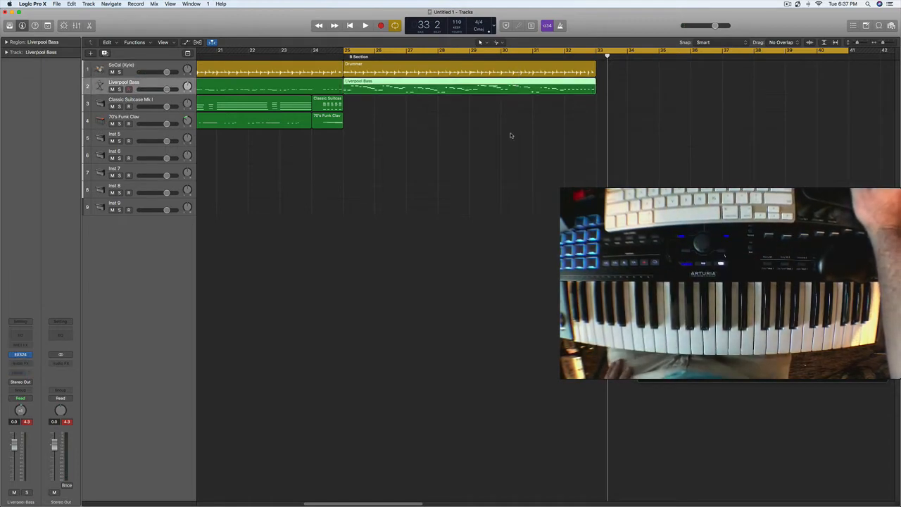
double_click(490, 83)
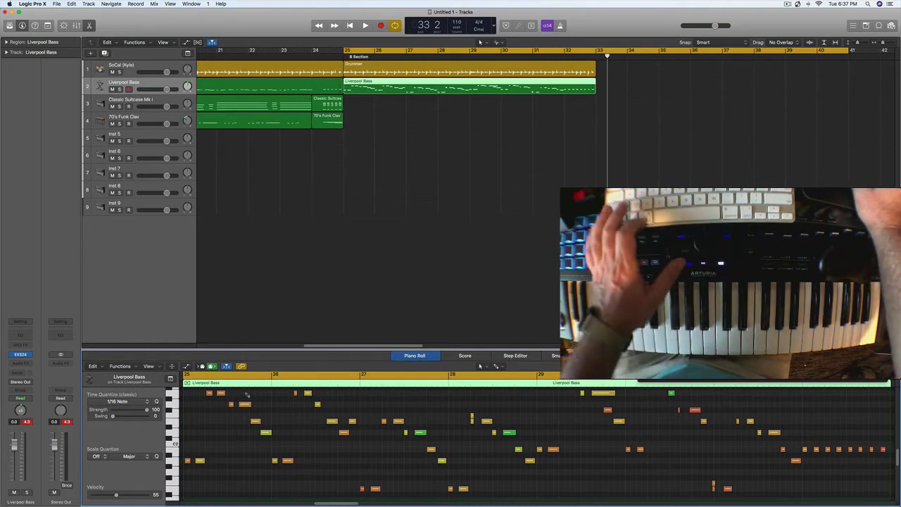
key(super+a)
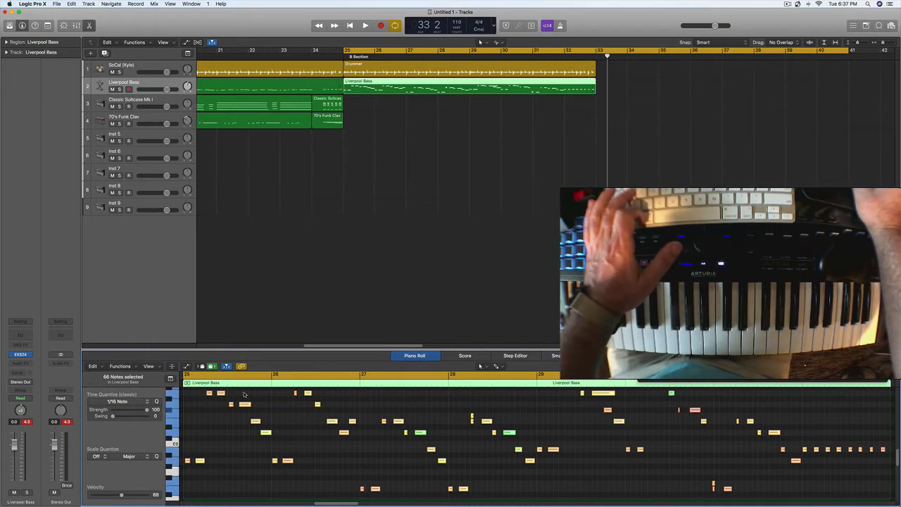
click(156, 402)
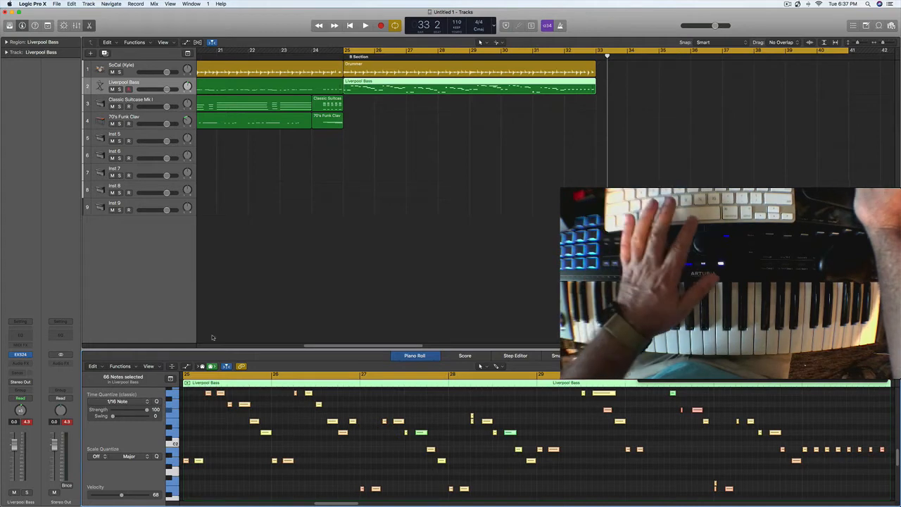
key(space)
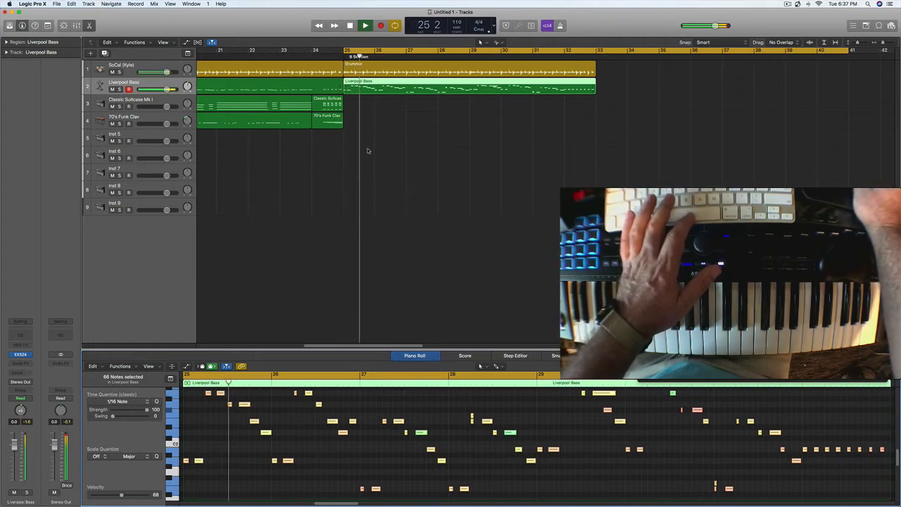
Step: Record an electric piano part on the Classic Suitcase Mk I track over bars 25 to 32
click(133, 103)
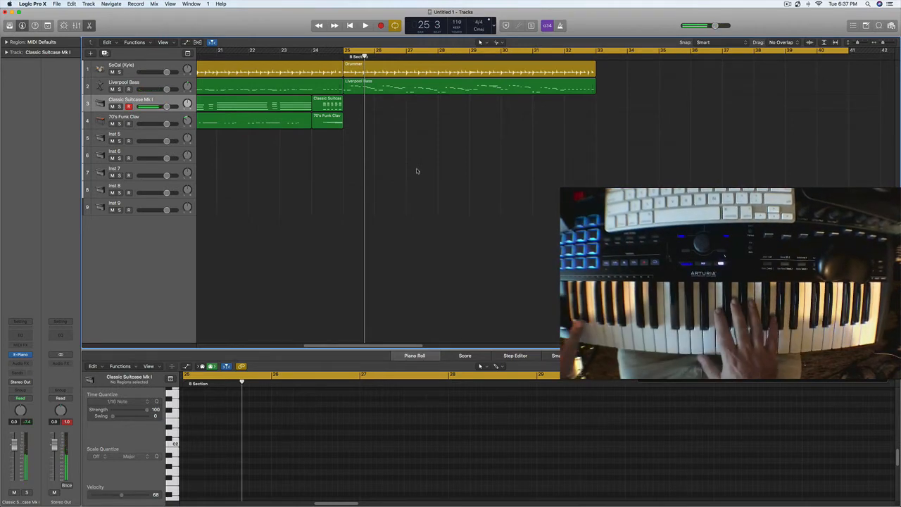
key(r)
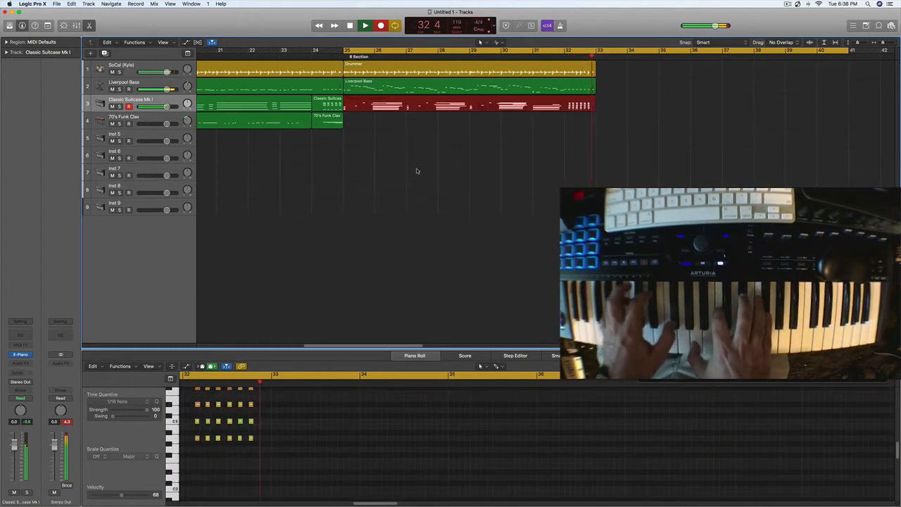
key(space)
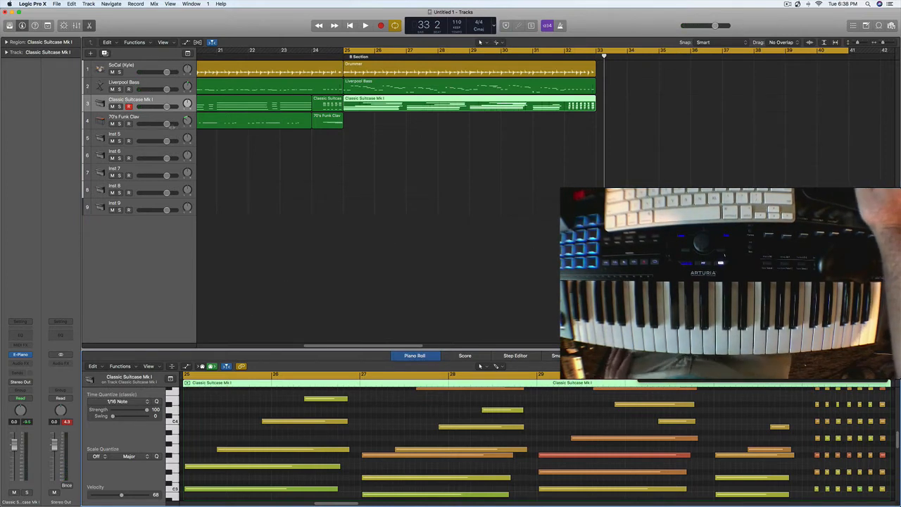
Step: Record a clav part on the 70's Funk Clav track over bars 25 to 31 and play the B Section back
click(148, 117)
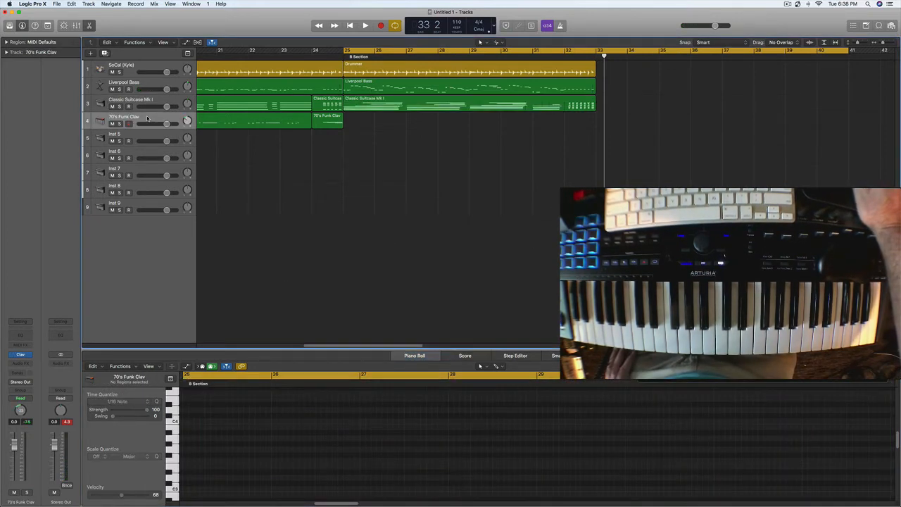
key(r)
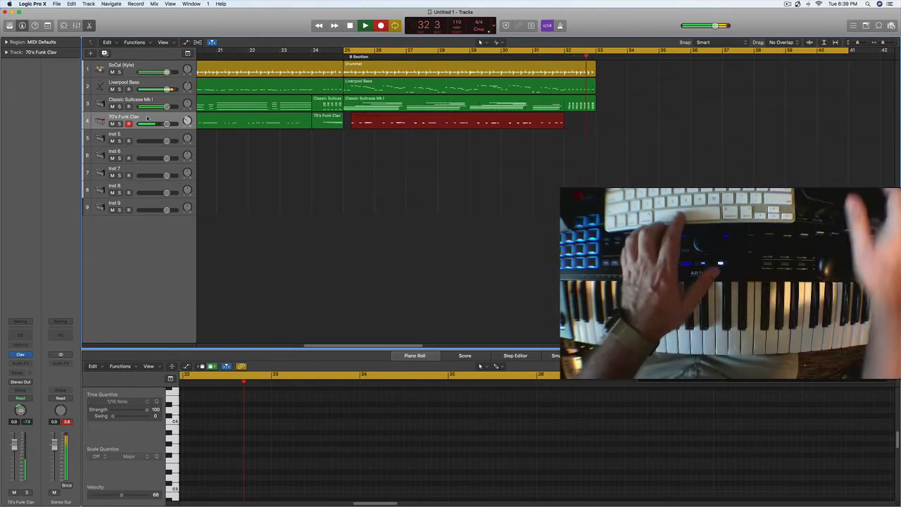
key(space)
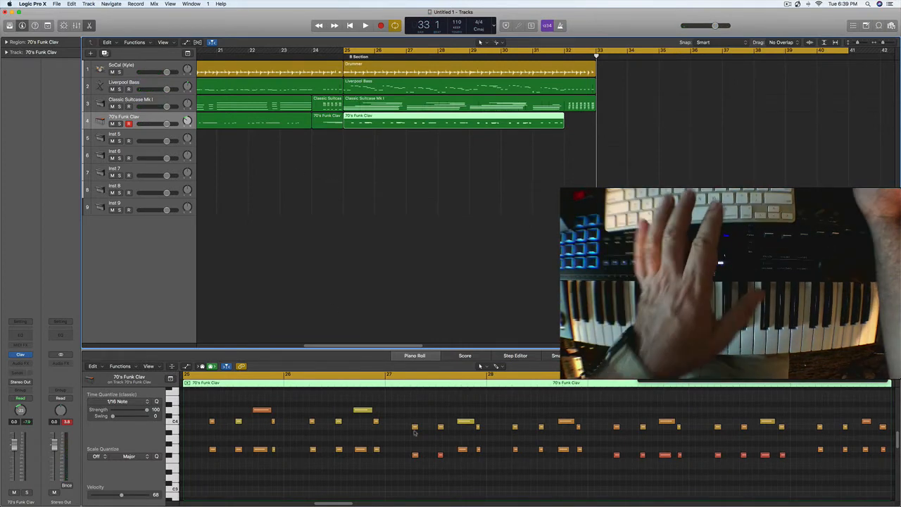
click(477, 482)
key(space)
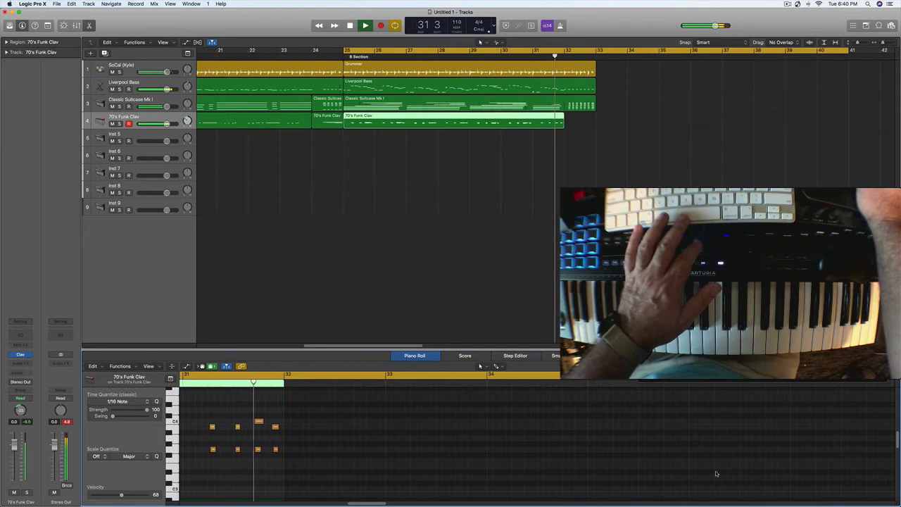
key(space)
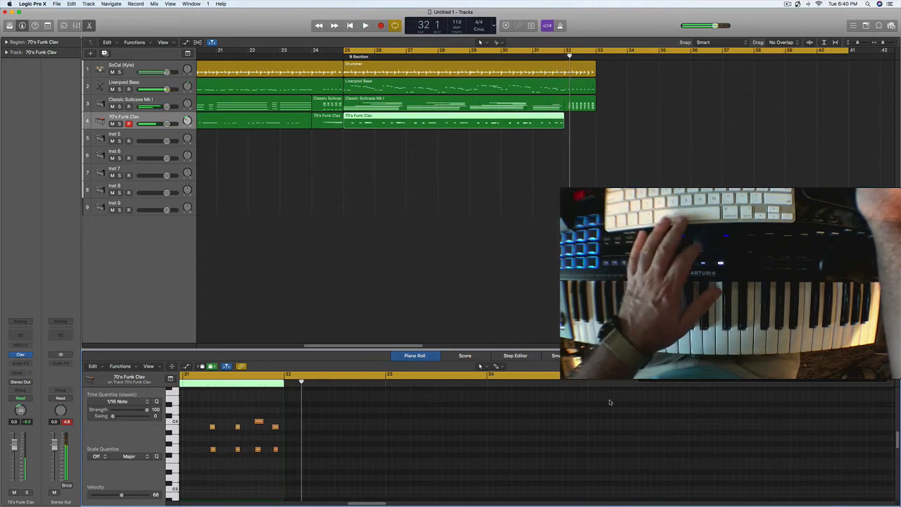
Step: Set the cycle range to bars 31 through 32 and record a closing clav phrase in bar 32
click(561, 52)
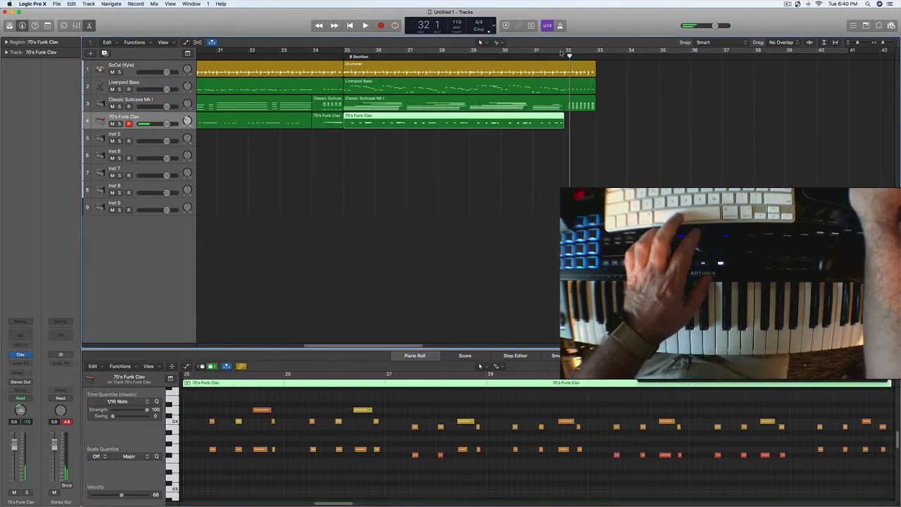
drag(534, 51, 602, 55)
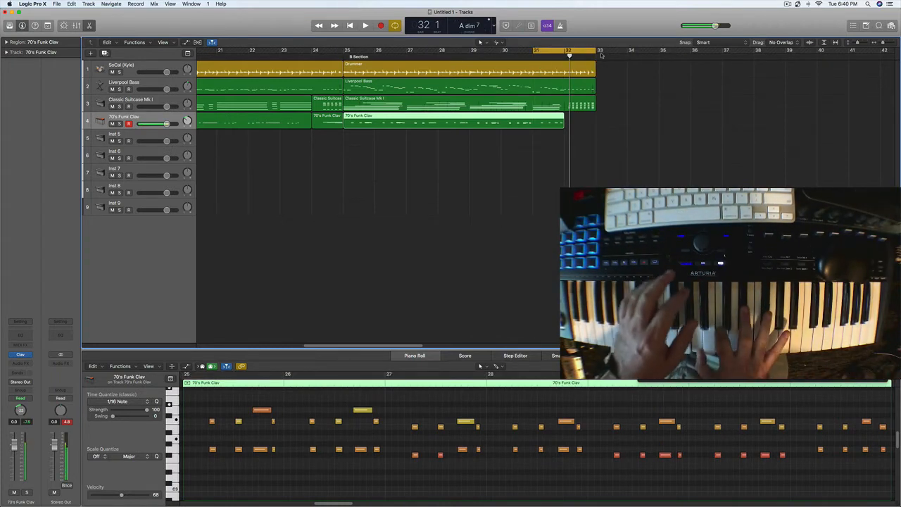
key(r)
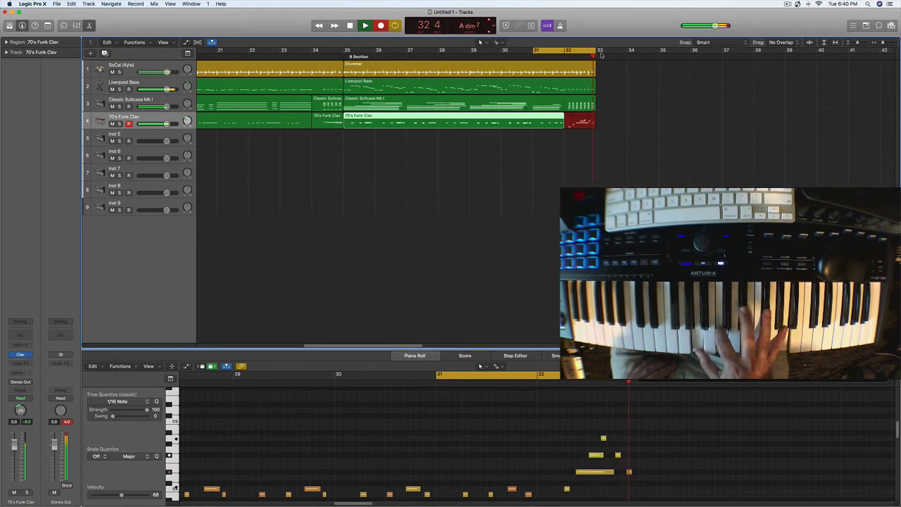
key(space)
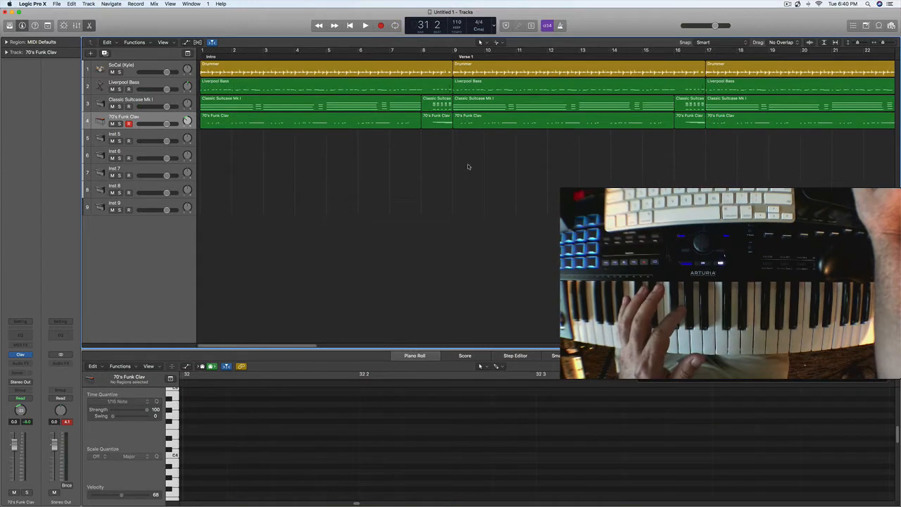
Step: Copy all regions of the four tracks between bars 9 and 33 so that the copies start at bar 33
drag(468, 165, 811, 29)
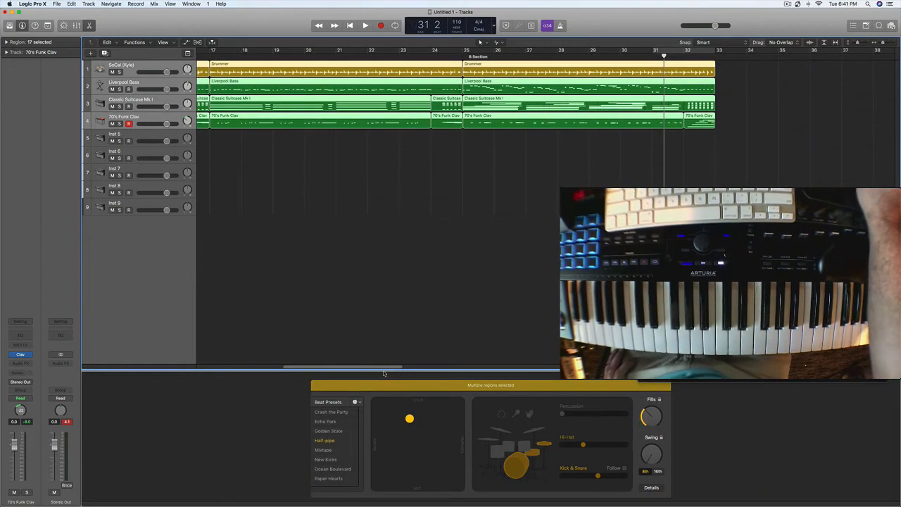
drag(386, 370, 328, 378)
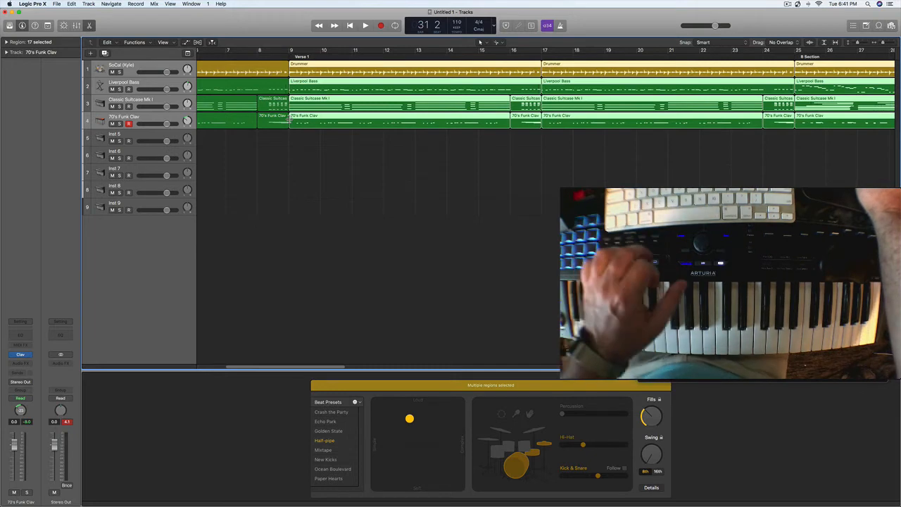
drag(302, 64, 792, 74)
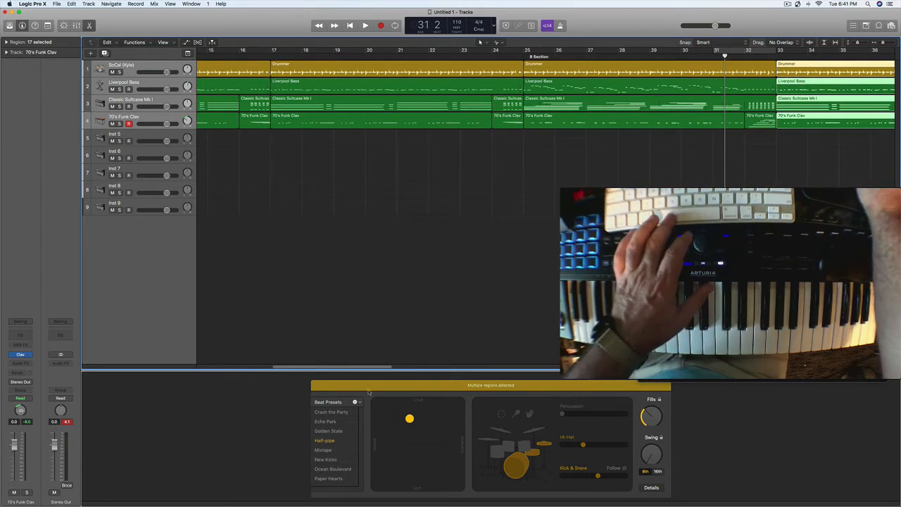
Step: Play the song from bar 1 and lower the 70's Funk Clav track's volume to -4.7 dB
drag(375, 369, 154, 380)
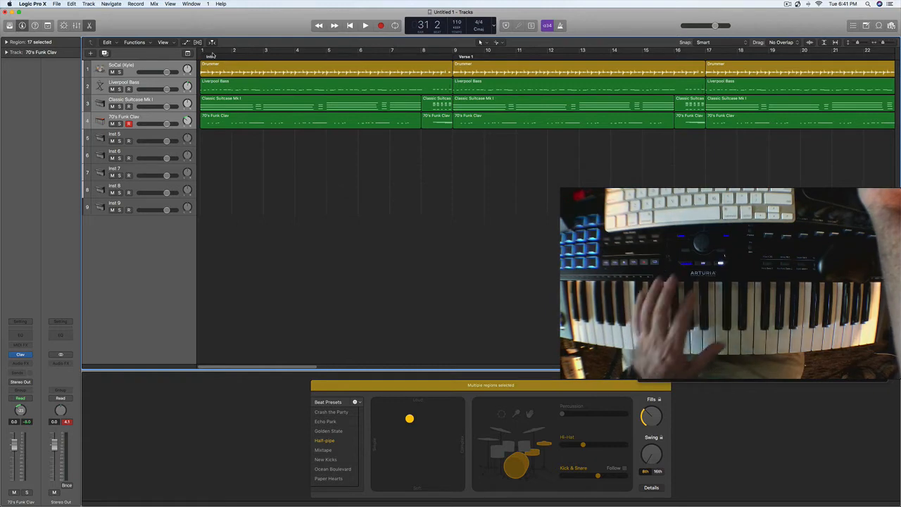
drag(229, 51, 244, 51)
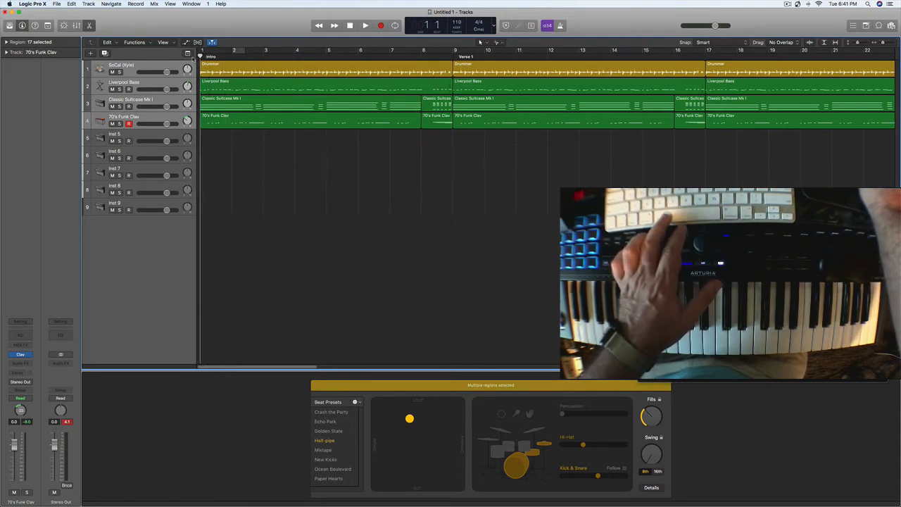
key(space)
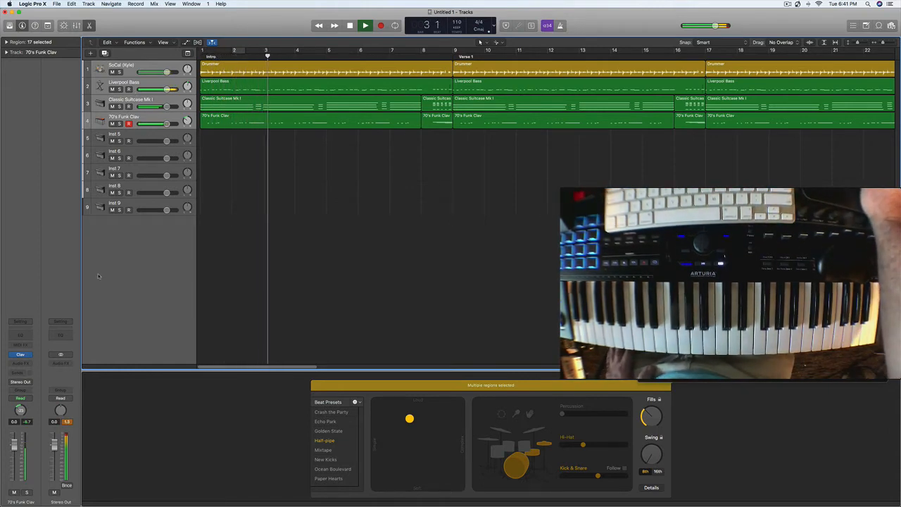
click(136, 117)
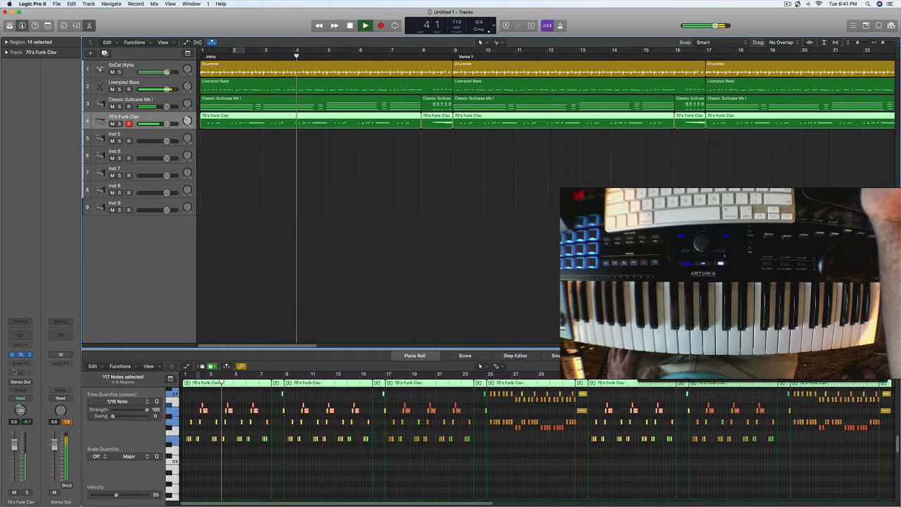
drag(12, 446, 17, 466)
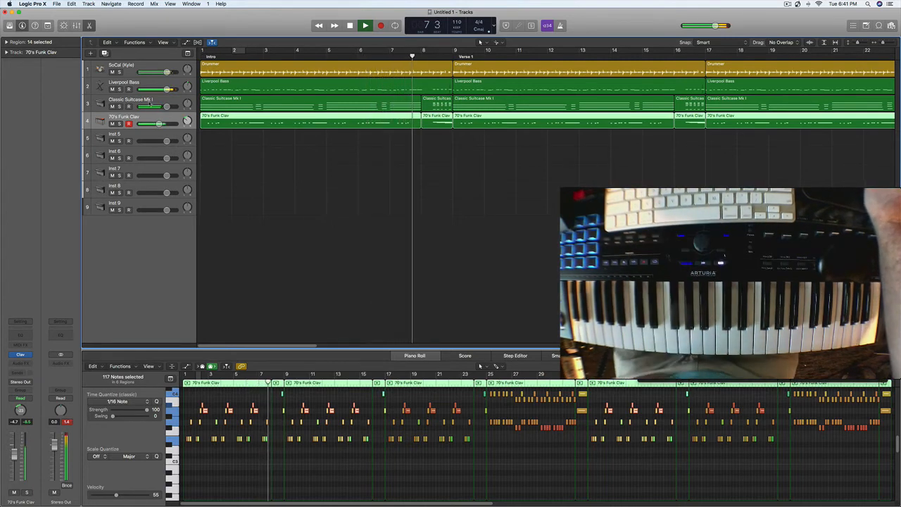
Step: Solo the 70's Funk Clav track and insert a Stereo Delay effect in Mono->Stereo format on it
click(119, 124)
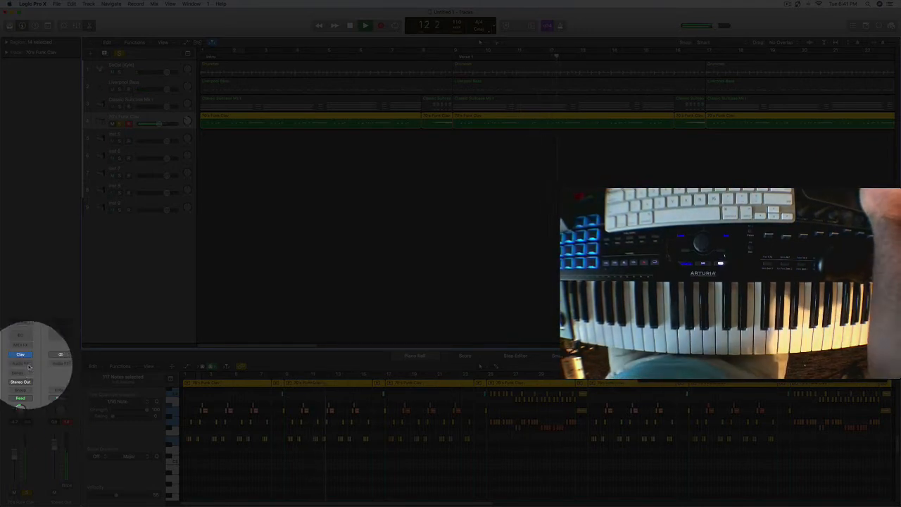
click(29, 365)
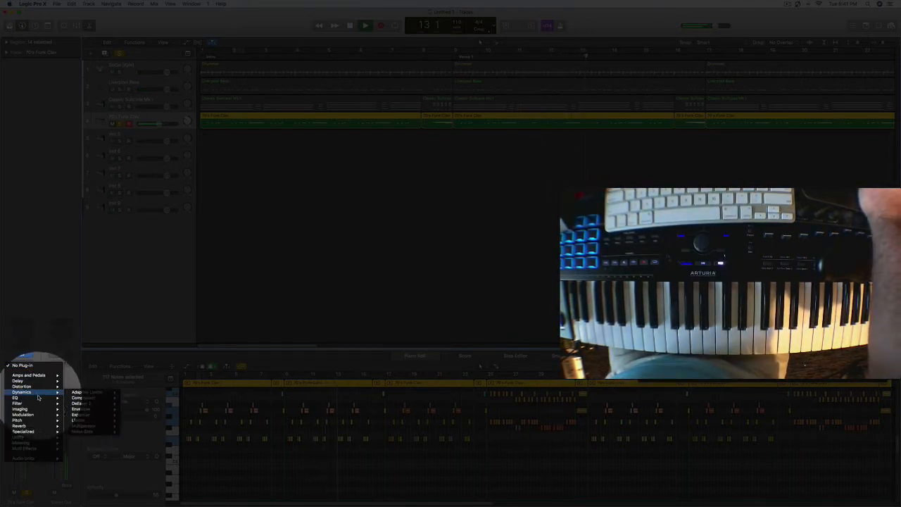
mouse_move(28, 381)
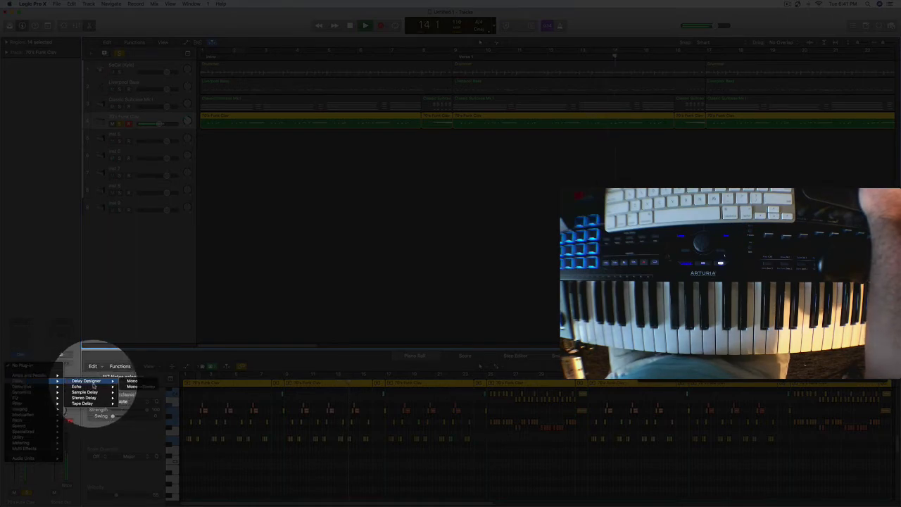
mouse_move(106, 381)
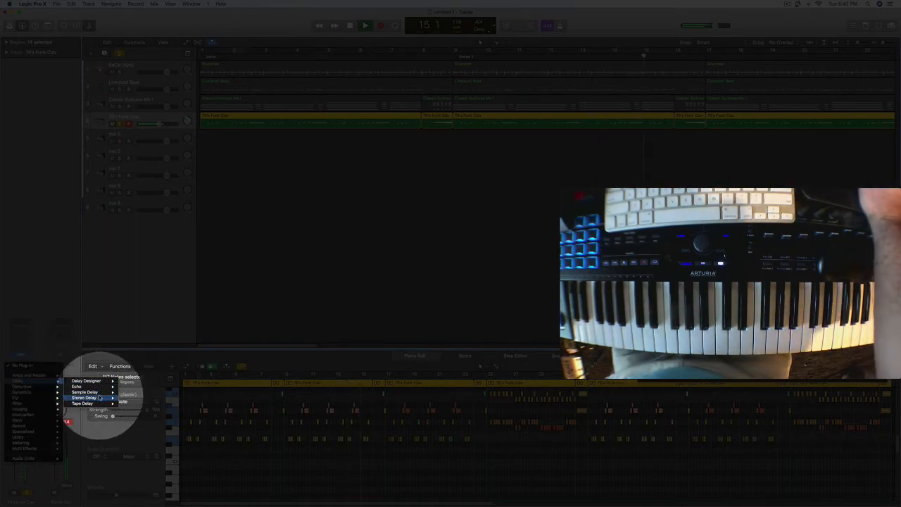
mouse_move(115, 399)
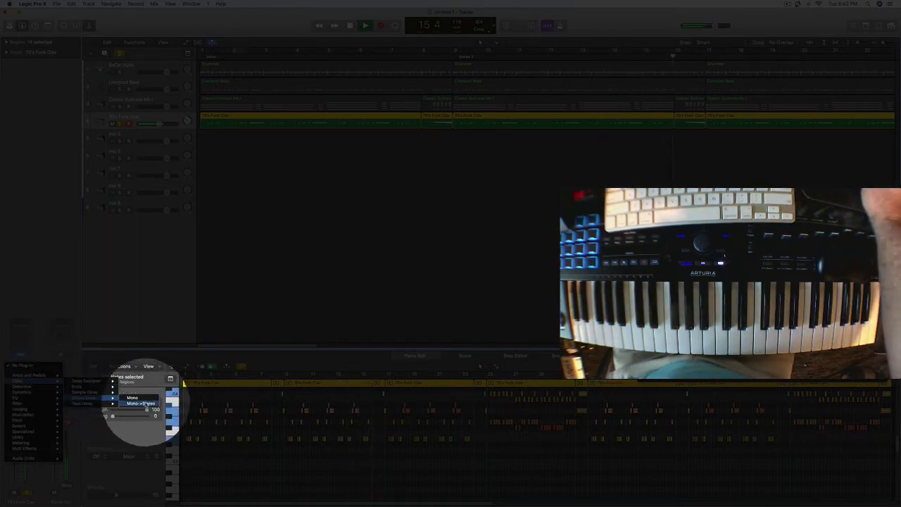
click(146, 405)
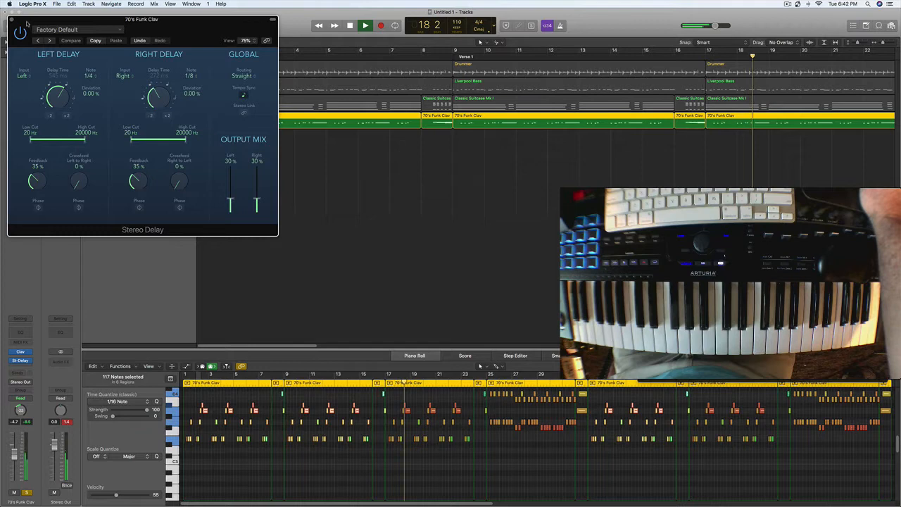
Step: Close the Stereo Delay plug-in, unsolo the 70's Funk Clav track and lower its volume to -7.4 dB
drag(28, 20, 77, 47)
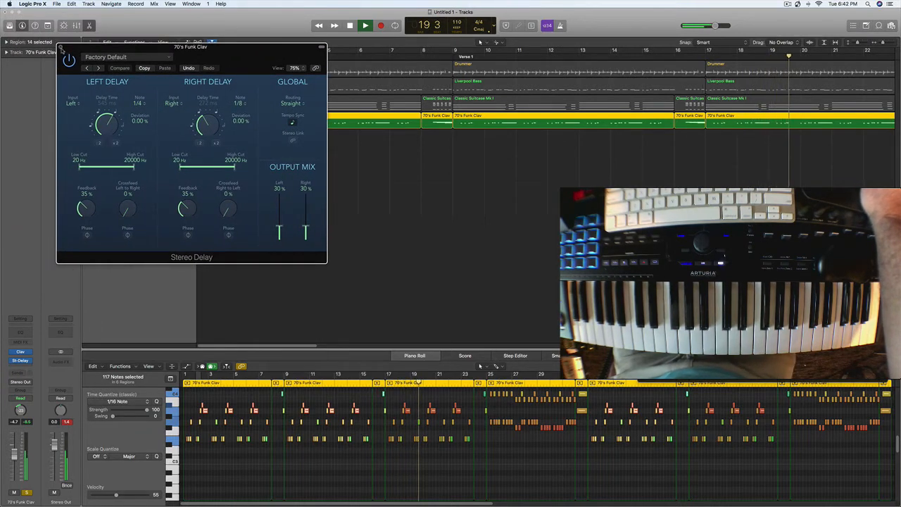
click(62, 48)
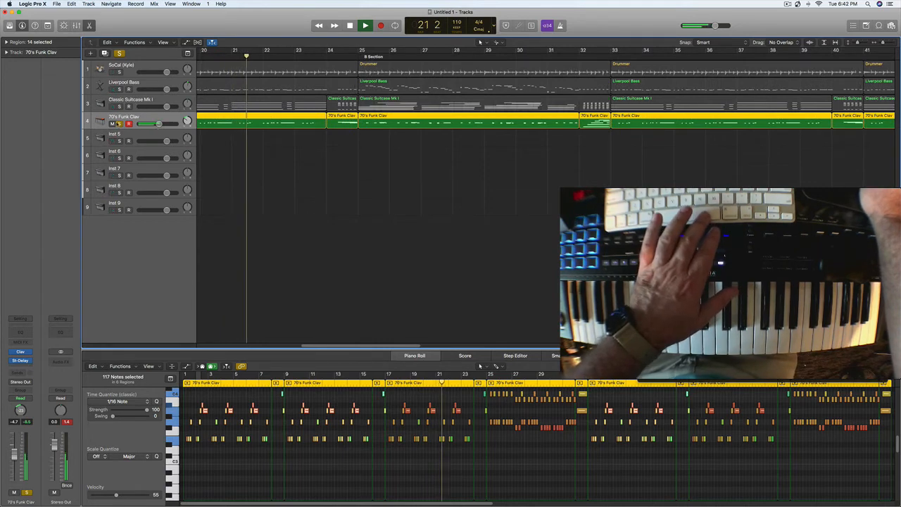
click(119, 123)
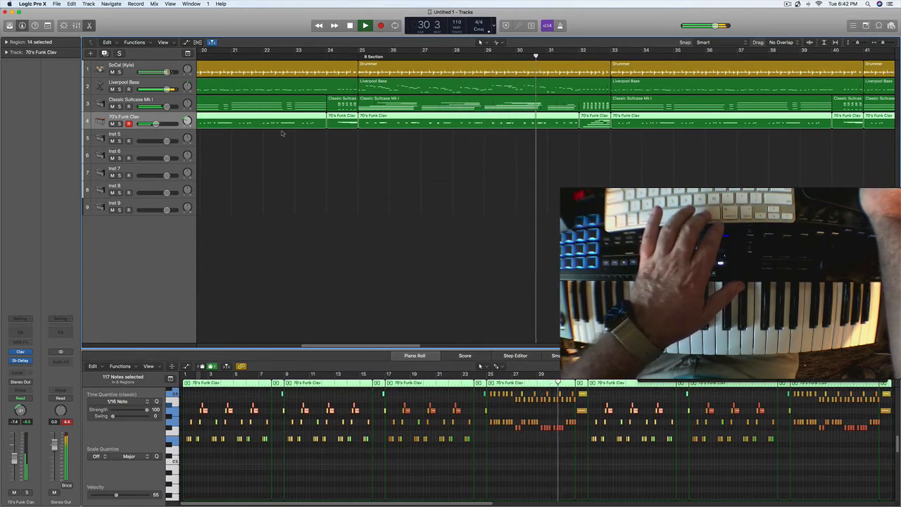
Step: Adjust the Make Up gain in the SoCal drum track's Compressor during playback and lower the track's volume to -0.9 dB
click(146, 65)
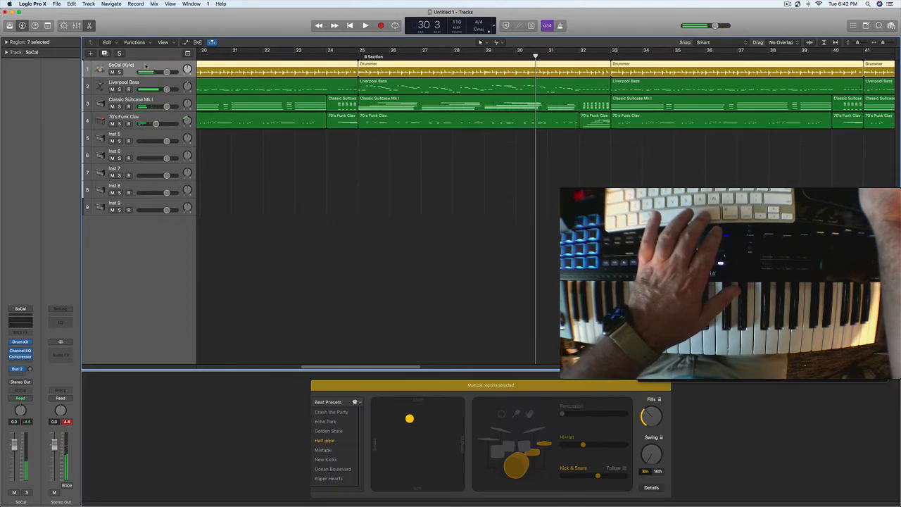
click(20, 357)
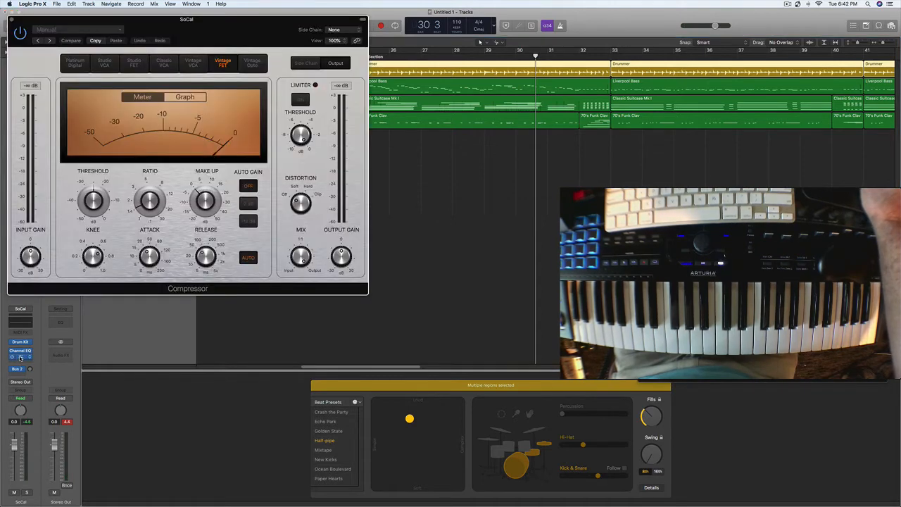
click(197, 197)
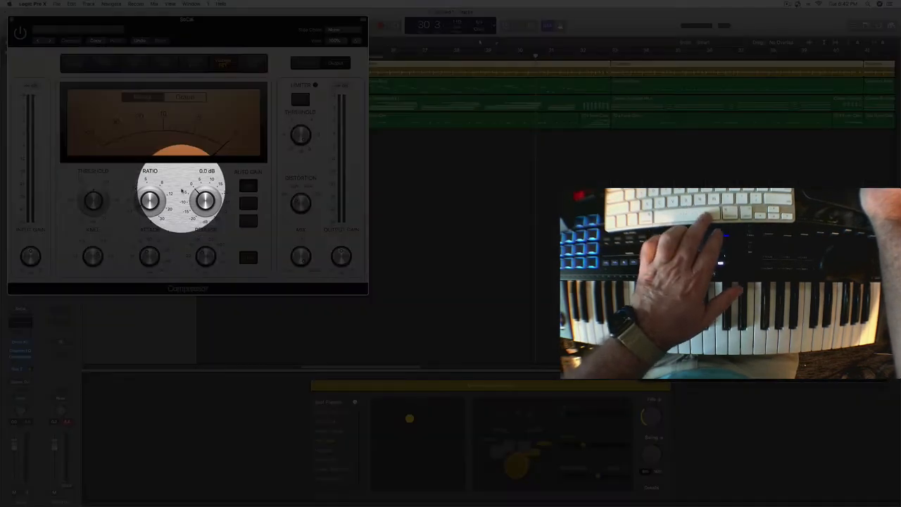
drag(200, 199, 207, 184)
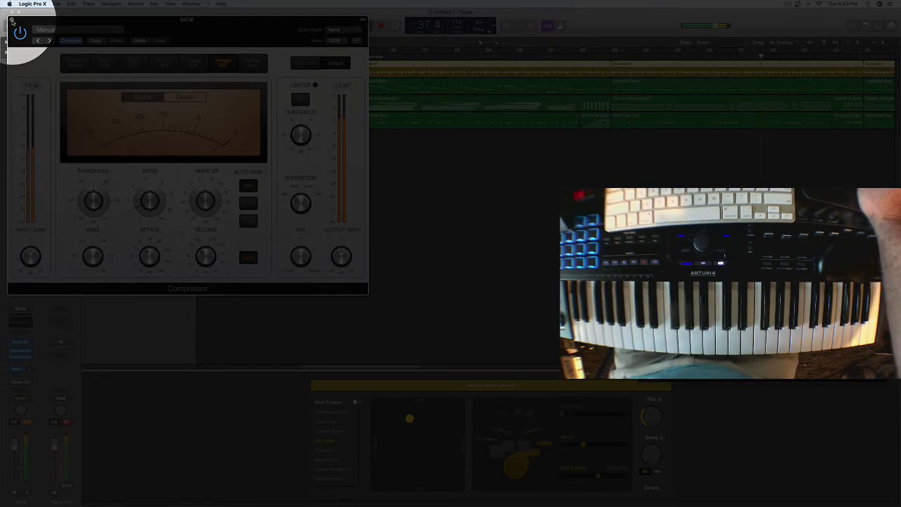
click(11, 21)
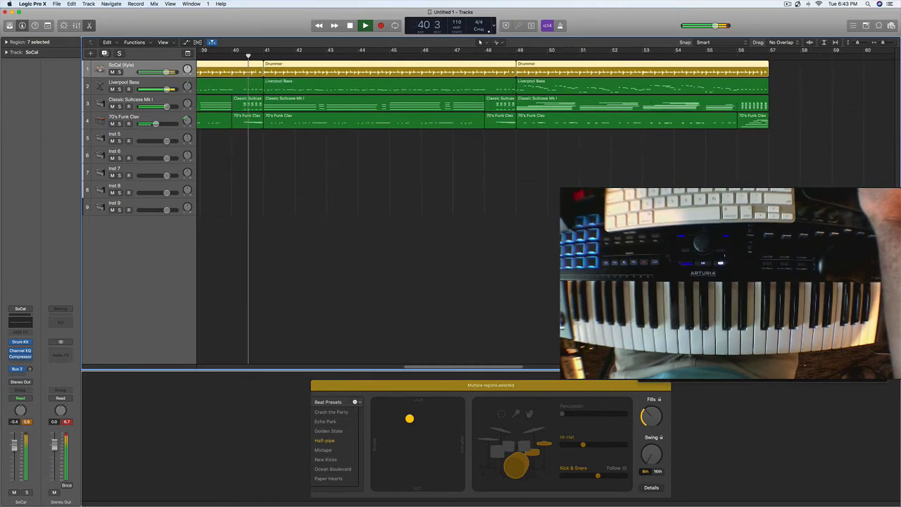
drag(13, 447, 12, 449)
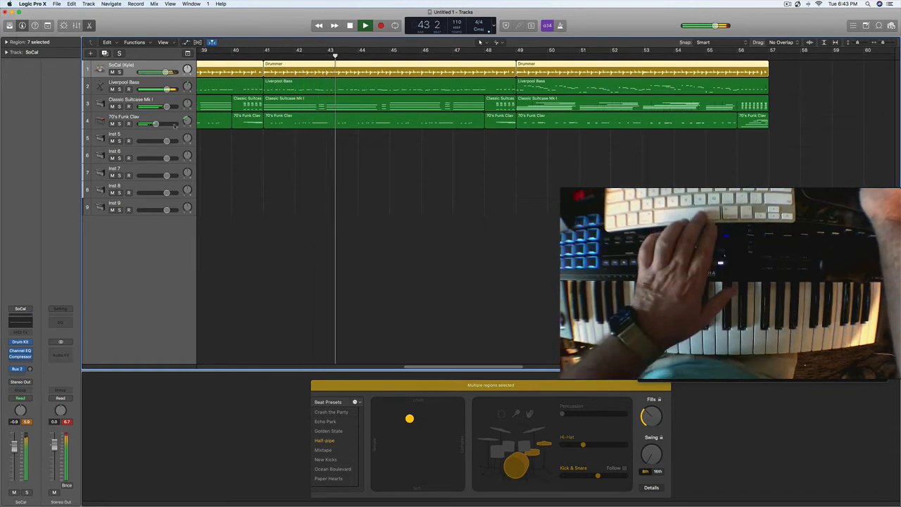
key(space)
Step: Load the Omni Guityar Jazz.sf2 sound in EXS24 on the Inst 5 track and try it out over the playing song
click(139, 136)
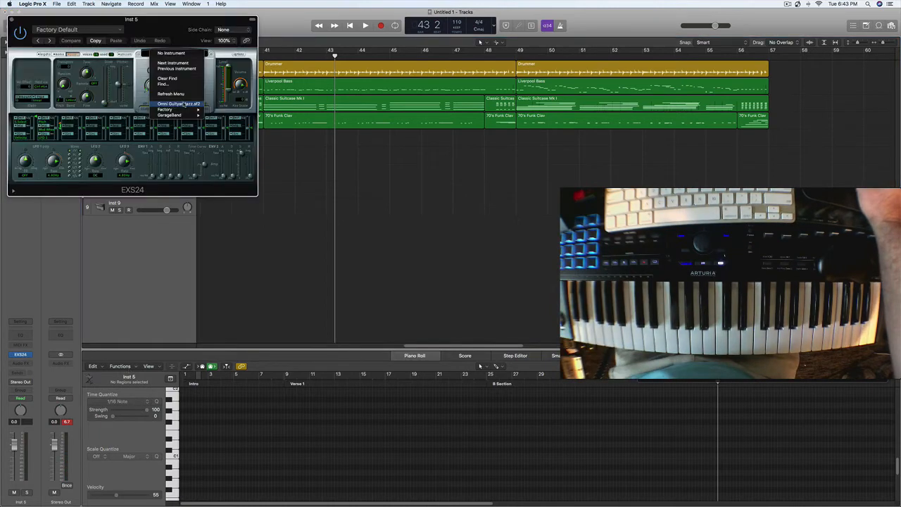
click(184, 103)
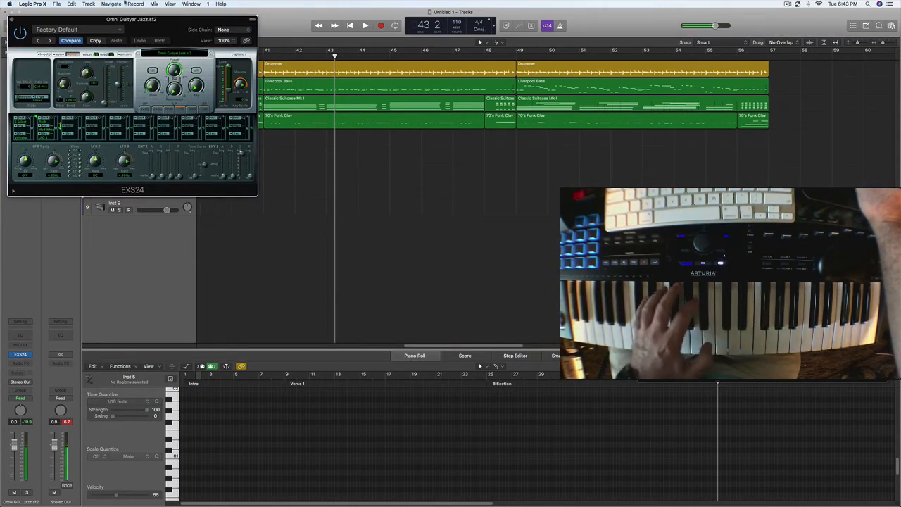
click(100, 29)
click(336, 164)
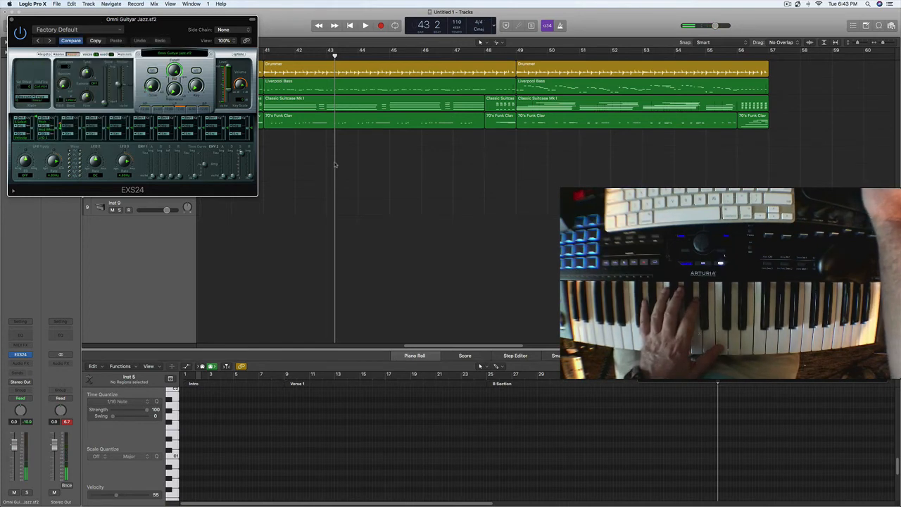
key(space)
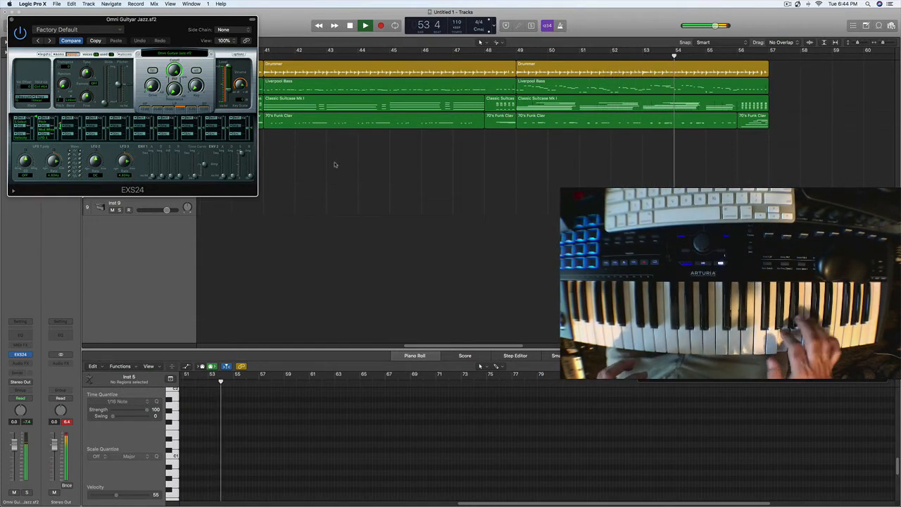
key(space)
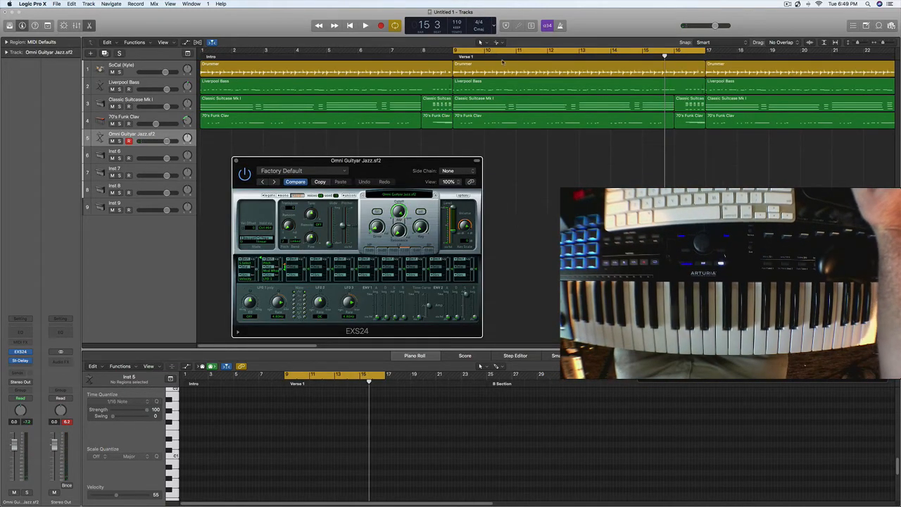
Step: Set the cycle range to bars 9 through 57 and record a guitar solo on the Omni Guityar Jazz.sf2 track up to about the end of bar 35
drag(457, 53, 622, 56)
click(558, 56)
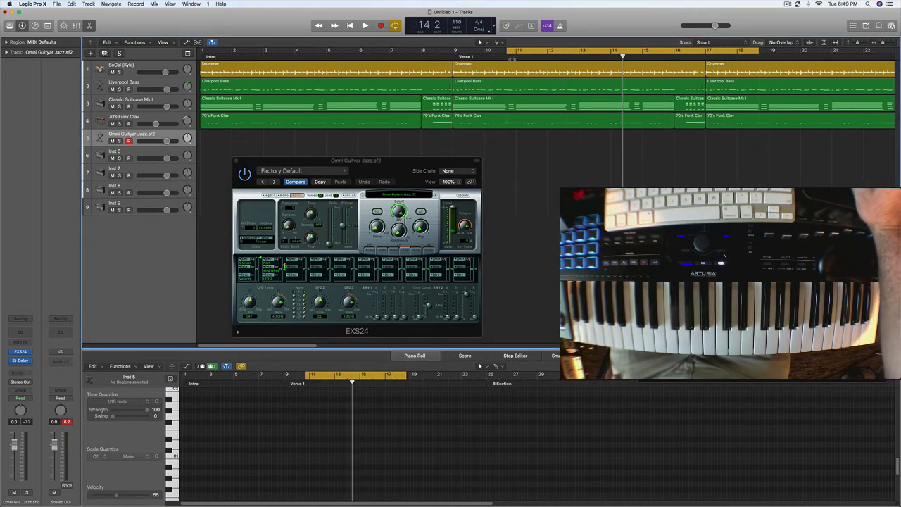
drag(456, 53, 736, 65)
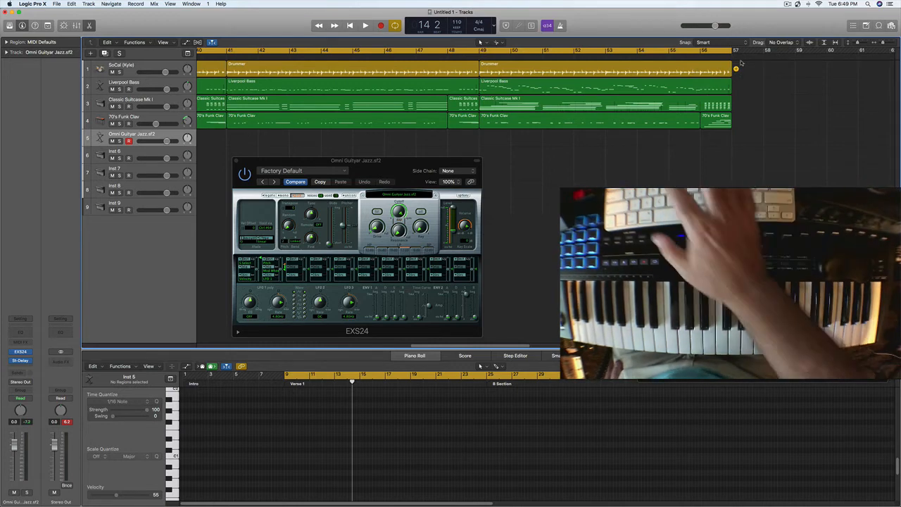
key(space)
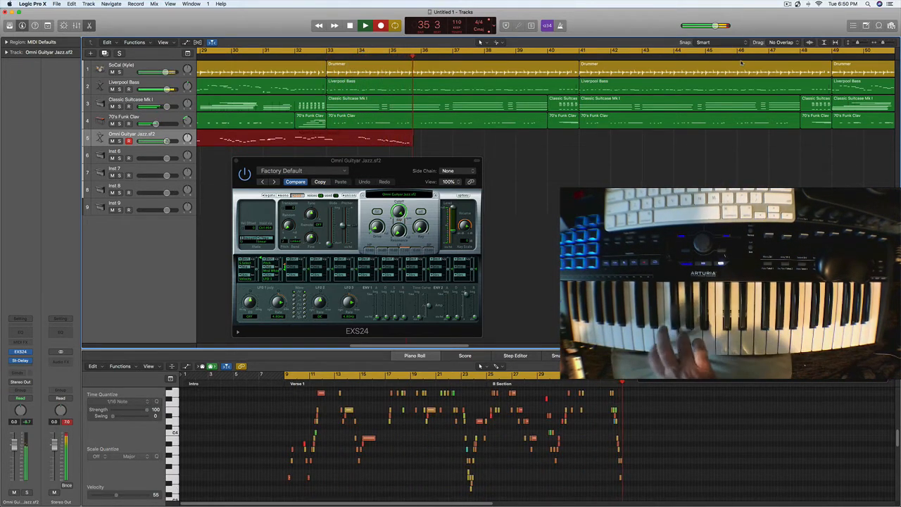
key(space)
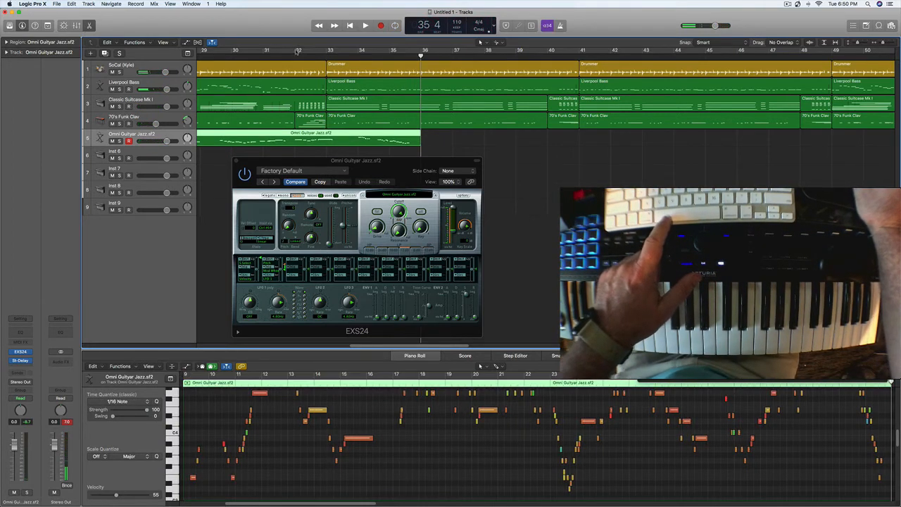
Step: Play from around bar 33 and set the cycle range to start at bar 33 and end at bar 57
drag(328, 51, 583, 54)
key(space)
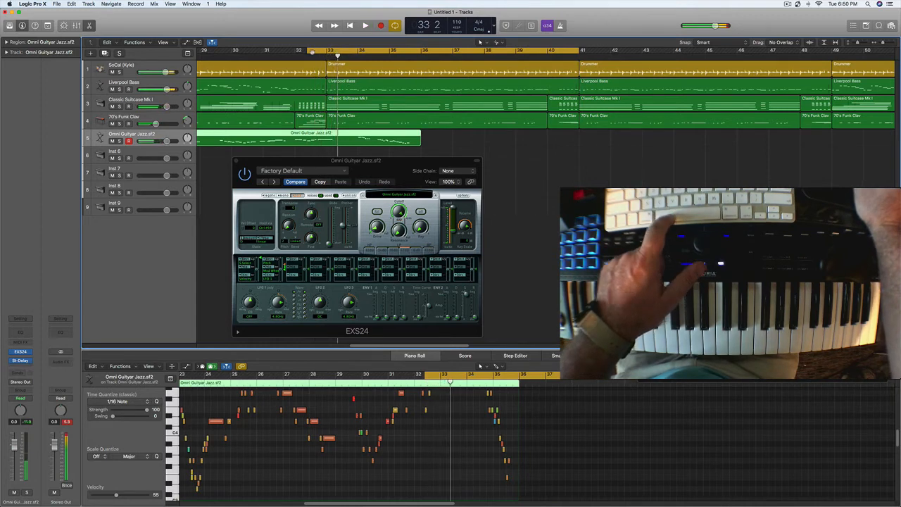
drag(313, 53, 355, 53)
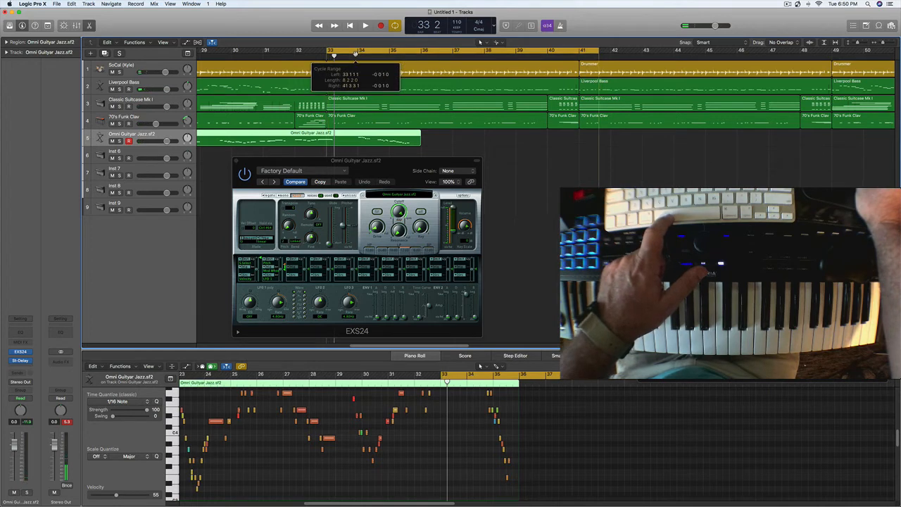
drag(598, 51, 850, 71)
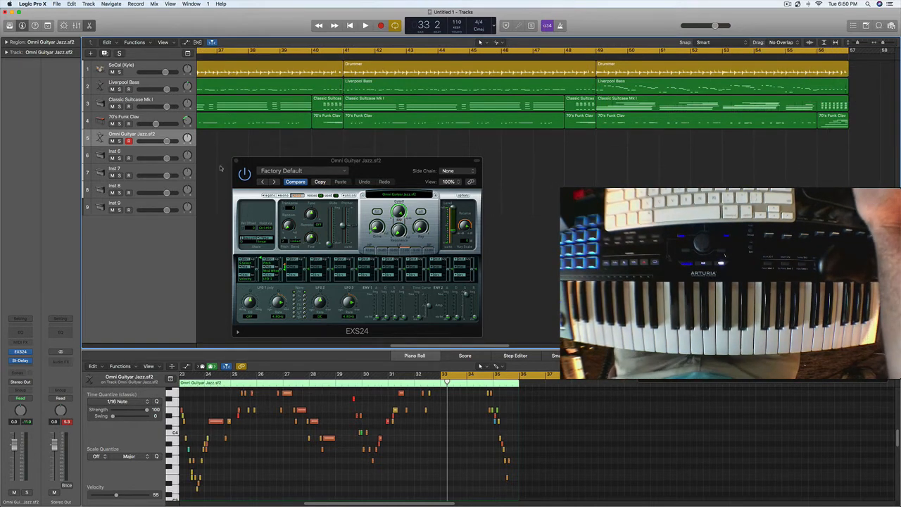
Step: Load the Wurlitzer Modern preset in the Vintage Electric Piano on the Inst 6 track and close the plug-in
double_click(128, 157)
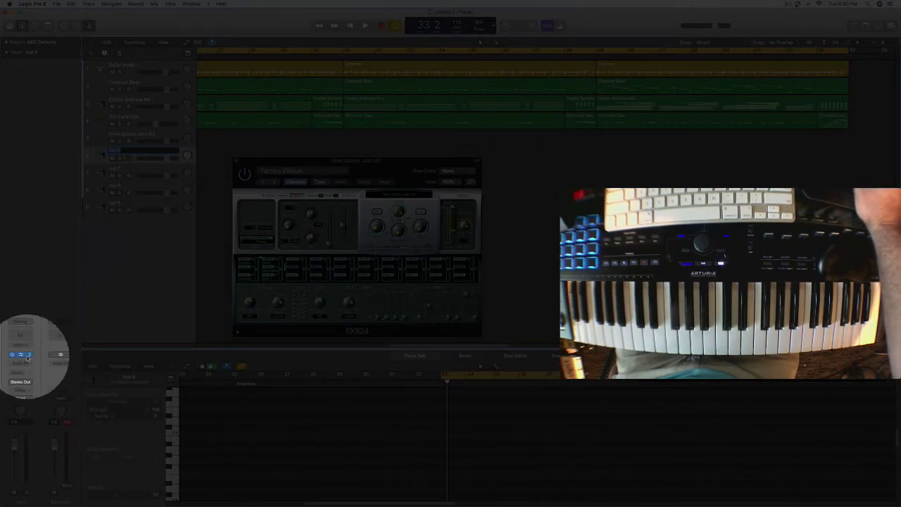
click(21, 355)
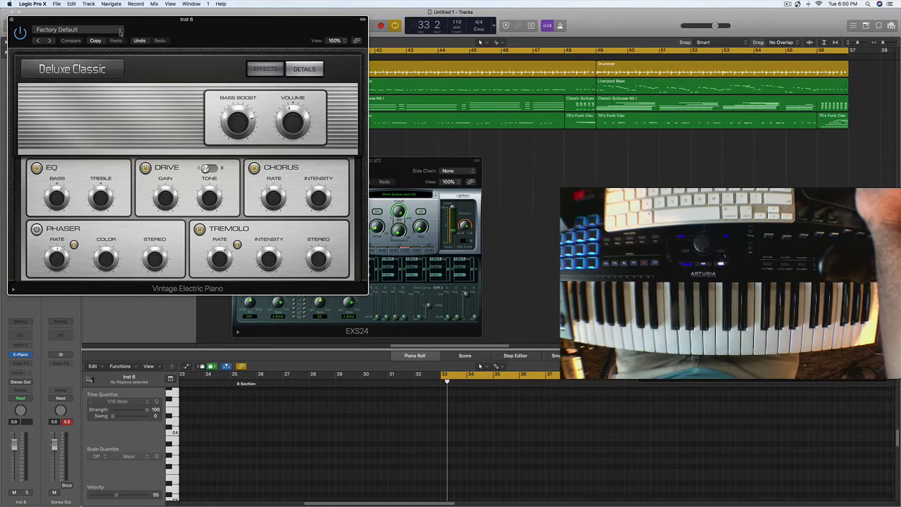
click(119, 31)
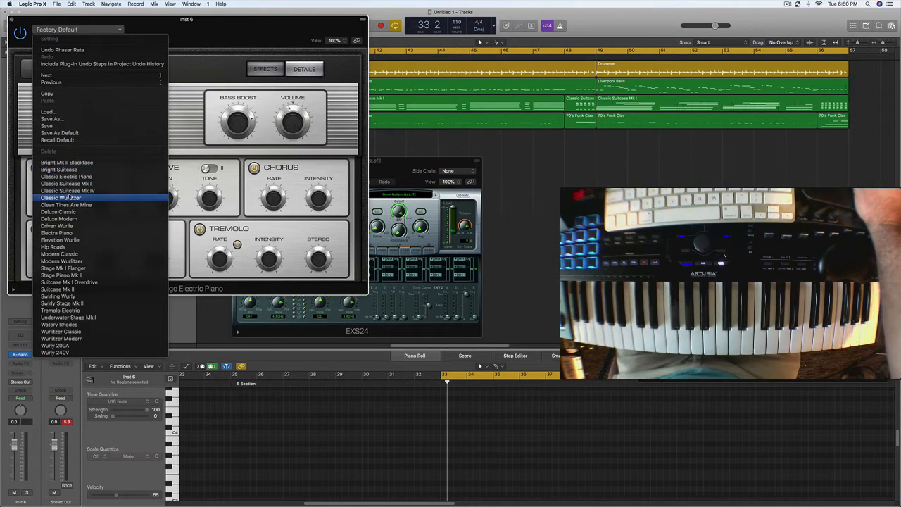
click(62, 338)
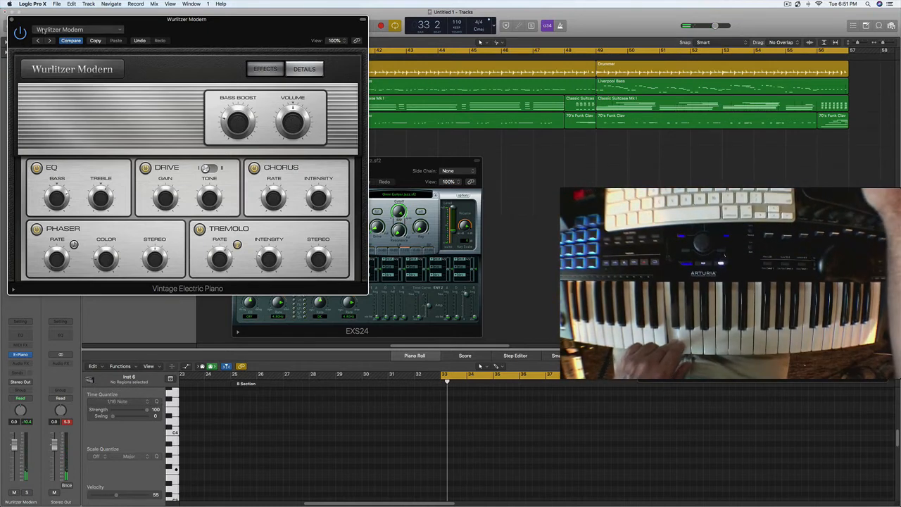
click(10, 20)
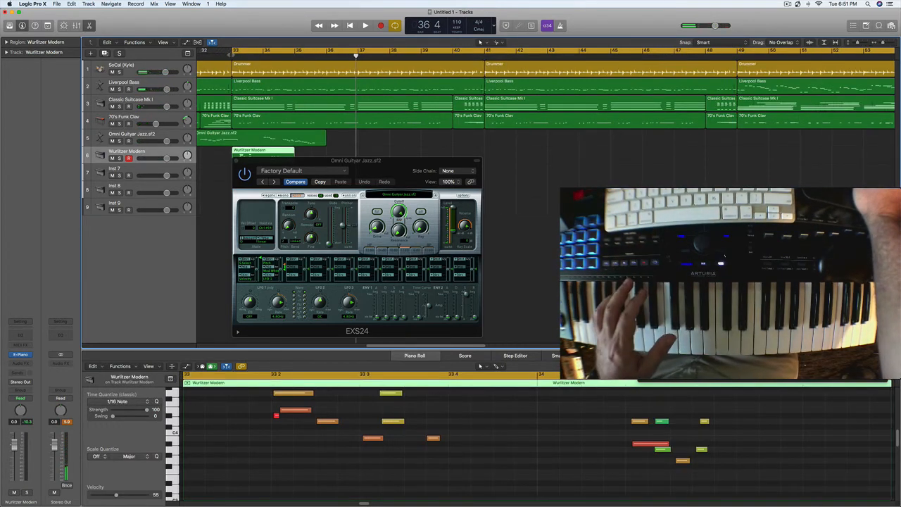
Step: Play back from bar 33 and cut off the Omni Guityar Jazz.sf2 region at bar 33 beat 4, removing the remainder
click(232, 52)
drag(277, 157, 385, 179)
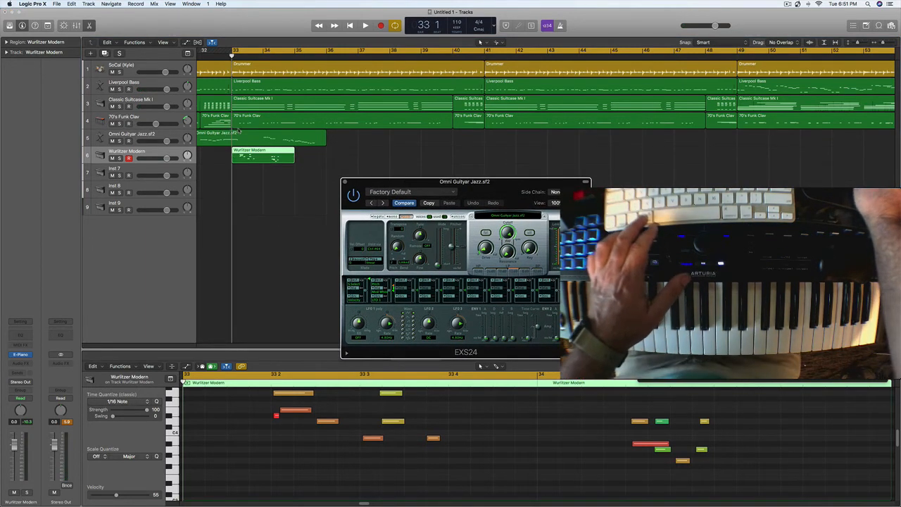
double_click(246, 55)
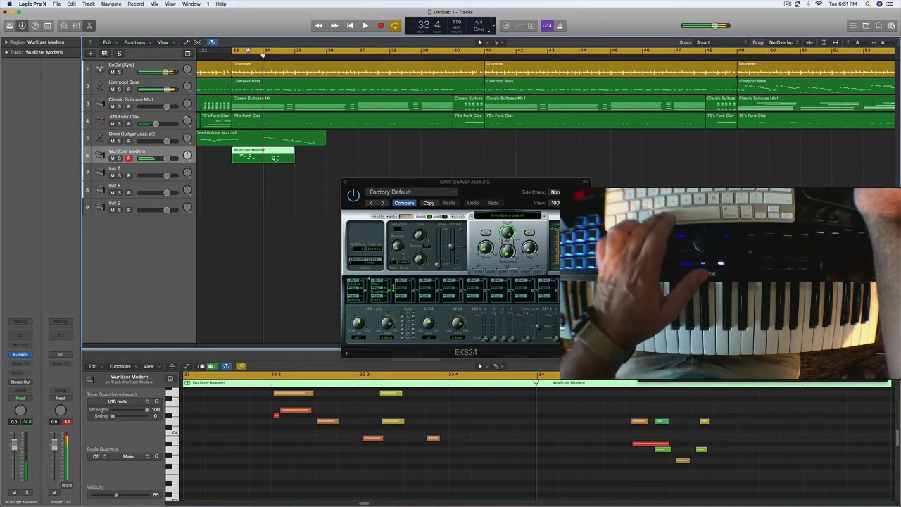
click(253, 58)
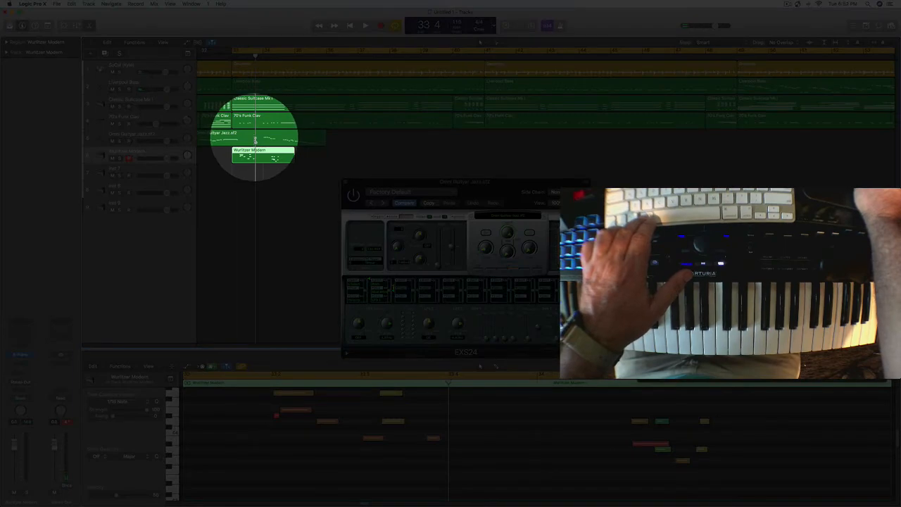
click(256, 139)
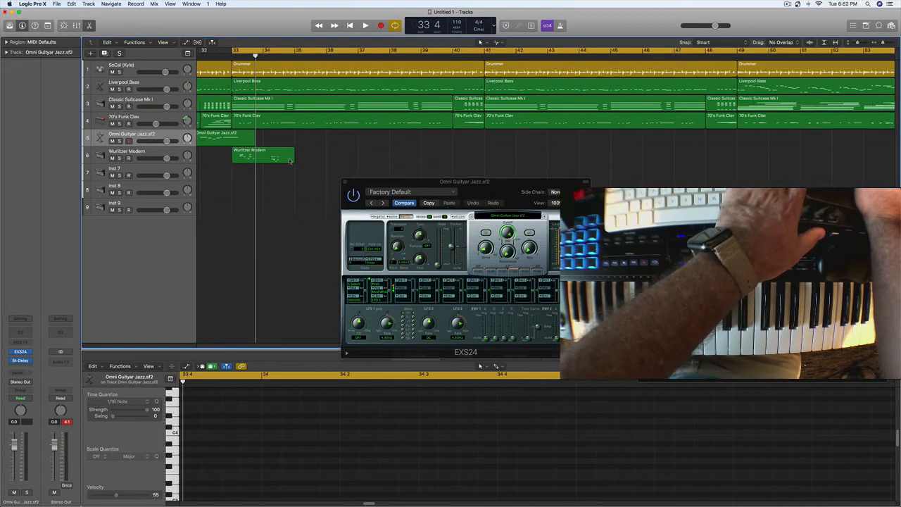
Step: Delete the Wurlitzer Modern region and record a new take on that track with the cycle range starting at bar 33
click(274, 159)
key(Delete)
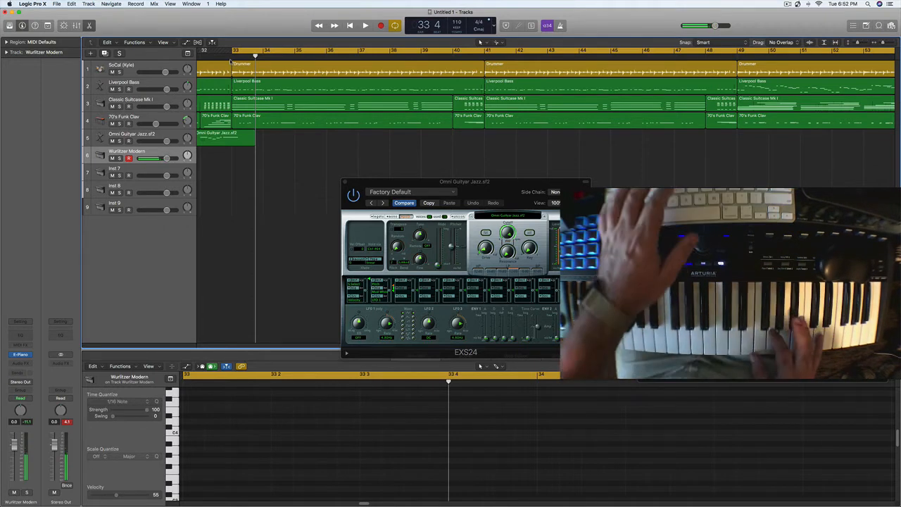
key(r)
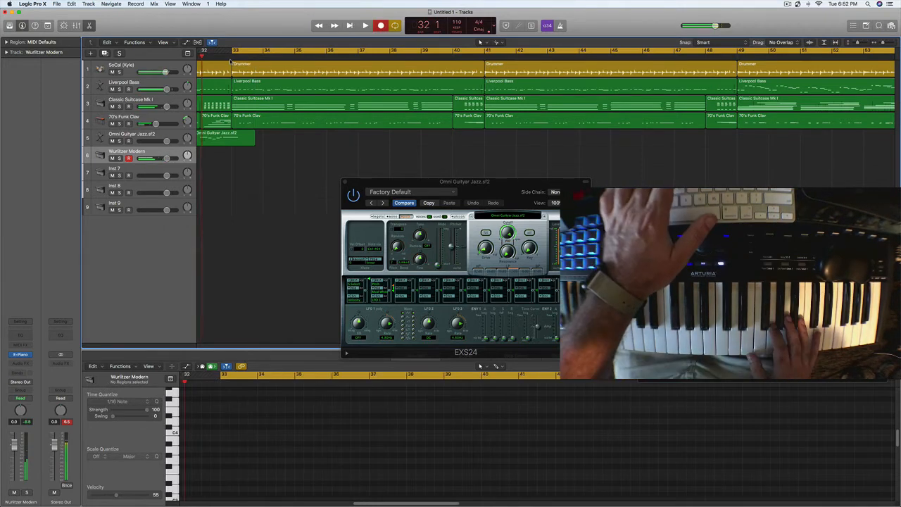
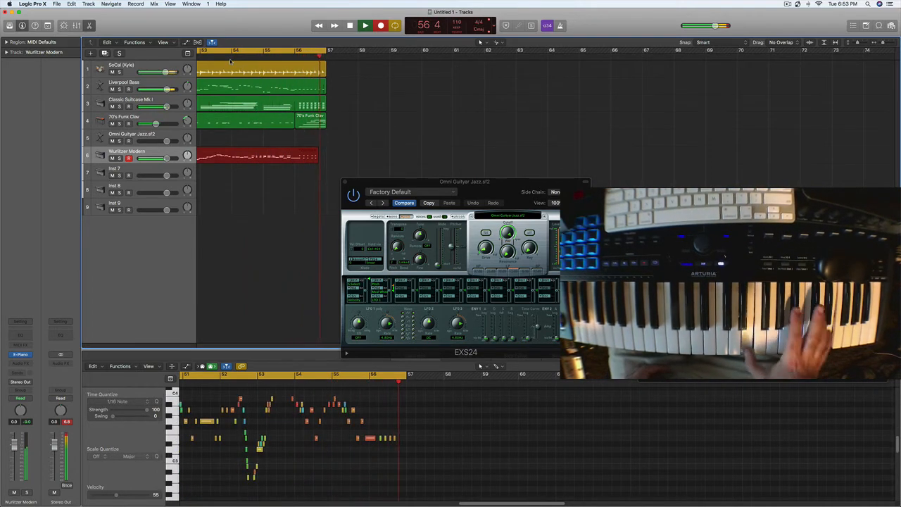
Step: Stop the Wurlitzer recording and play back its ending with the cycle range starting at bar 54
key(space)
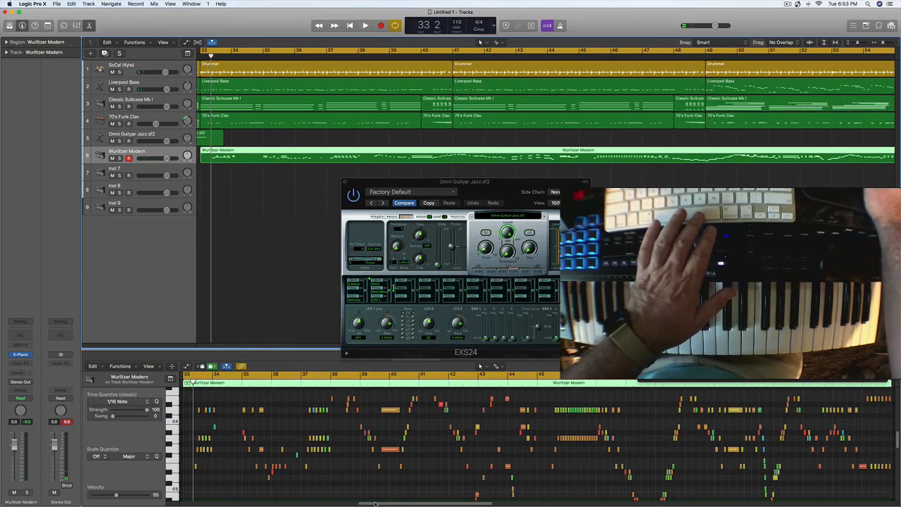
drag(375, 504, 478, 504)
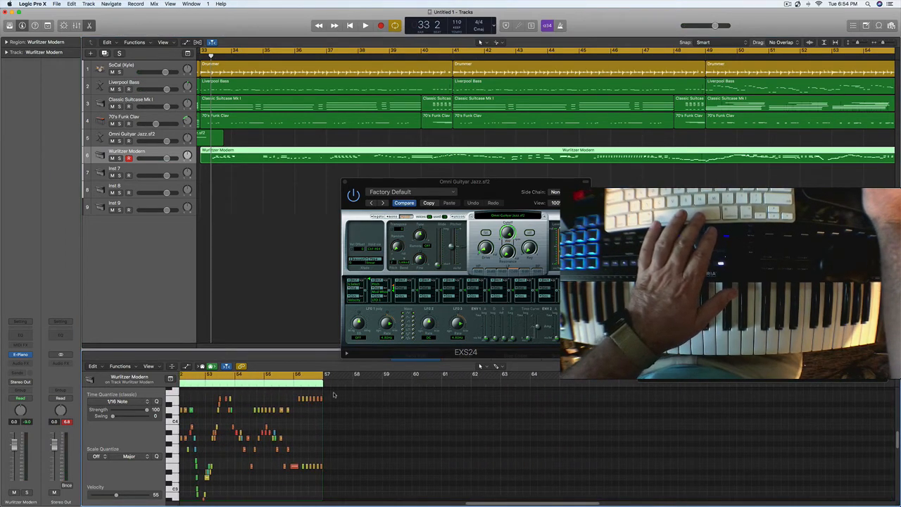
click(291, 374)
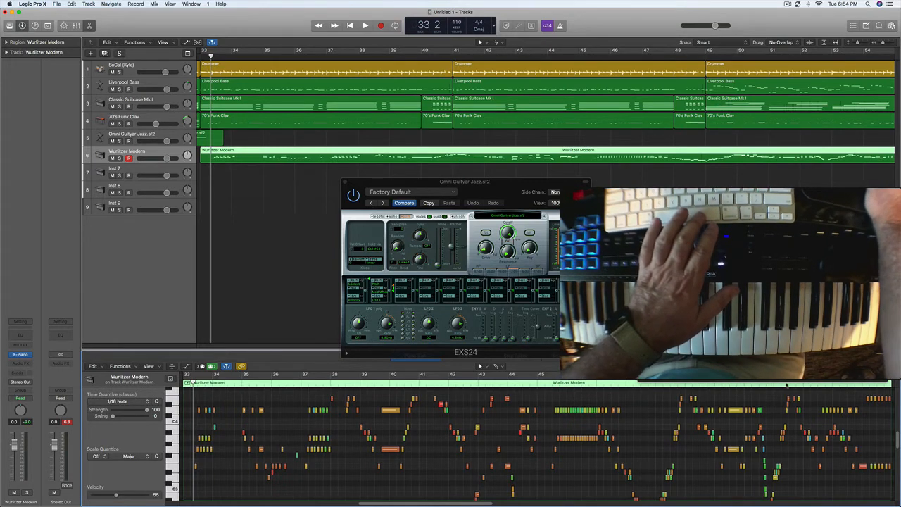
key(c)
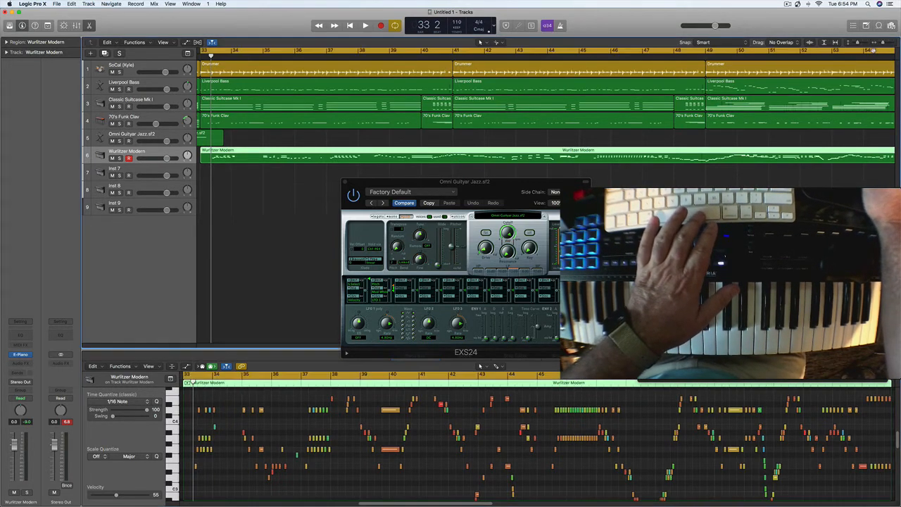
key(c)
drag(868, 52, 898, 51)
key(space)
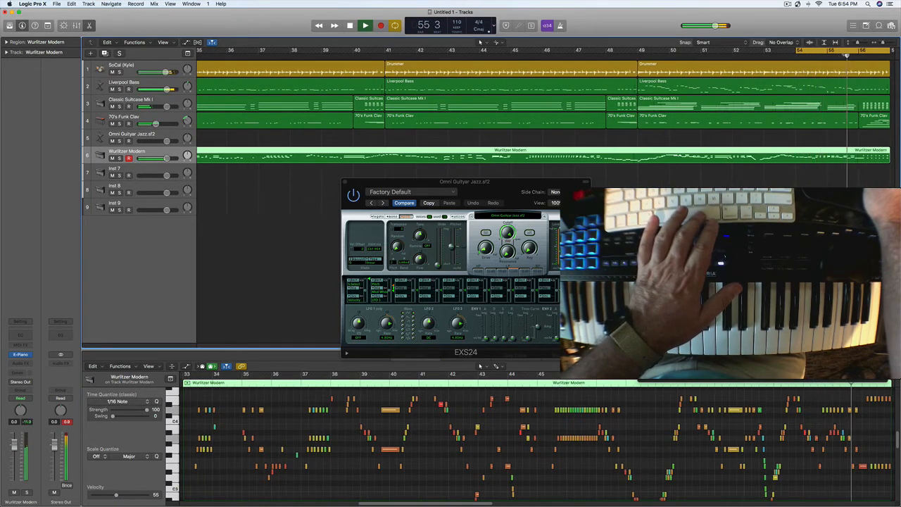
key(c)
key(space)
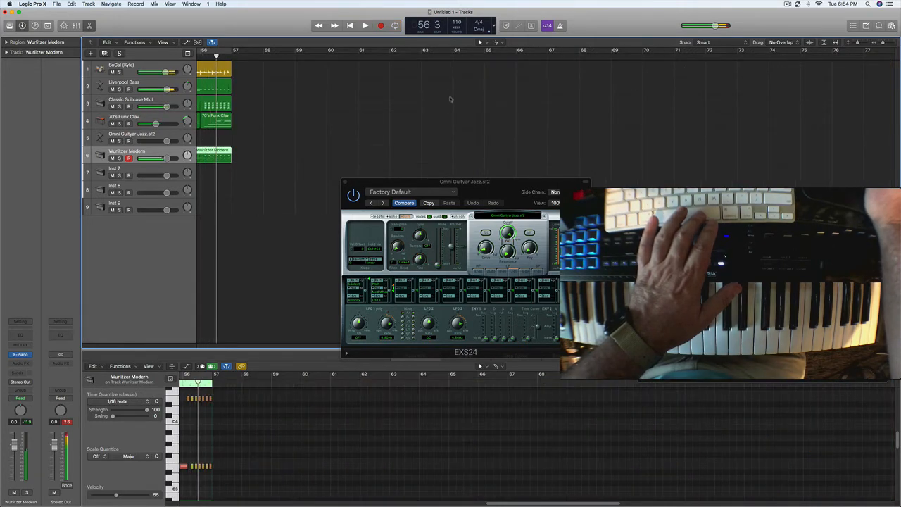
Step: Cycle bar 56 alone and listen to the closing Wurlitzer notes
drag(204, 50, 225, 55)
key(space)
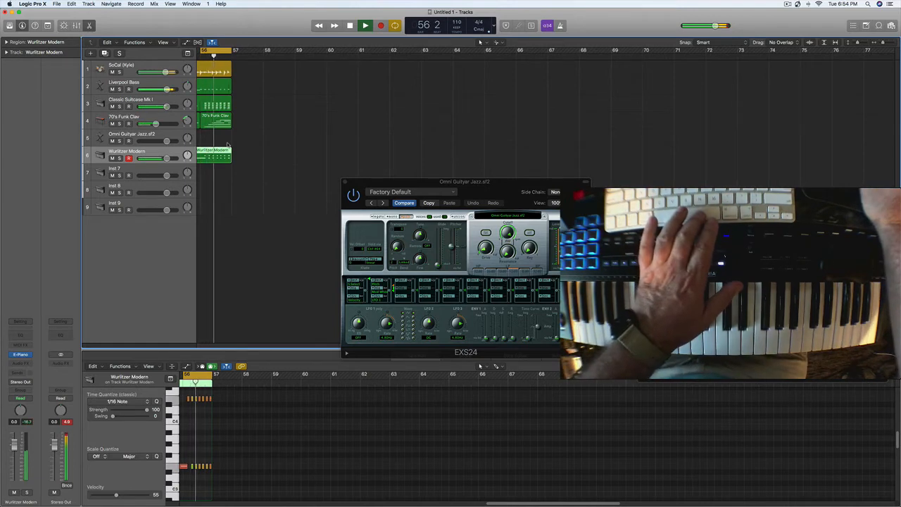
key(space)
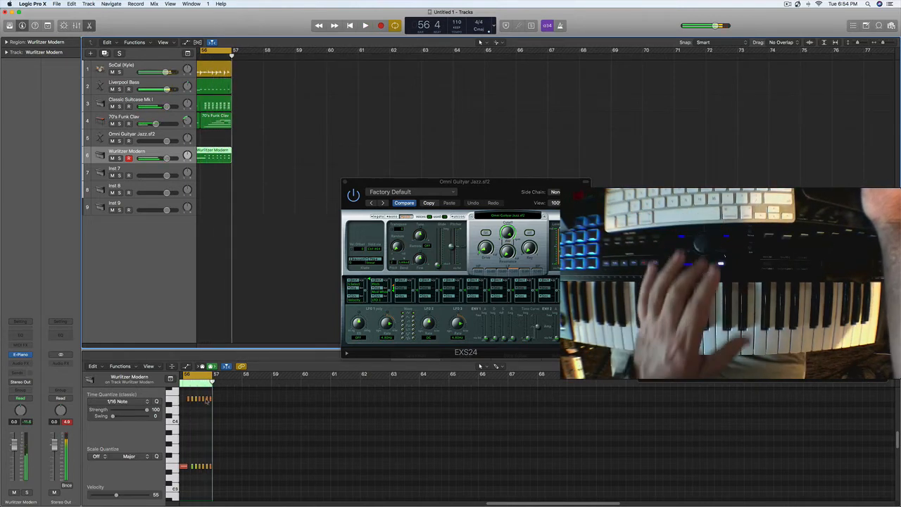
Step: Raise all the Wurlitzer notes in bar 56 to B3 and B4 and play the bar back
drag(216, 396, 193, 477)
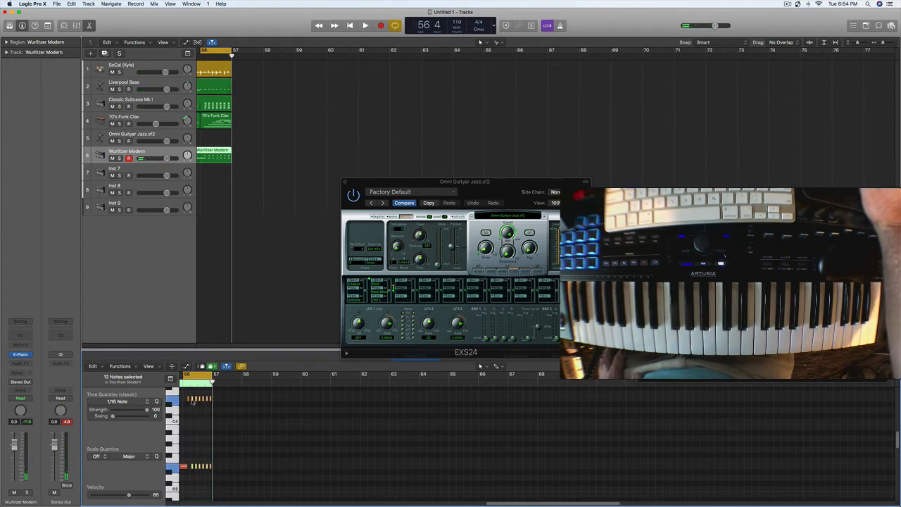
drag(193, 402, 191, 385)
key(space)
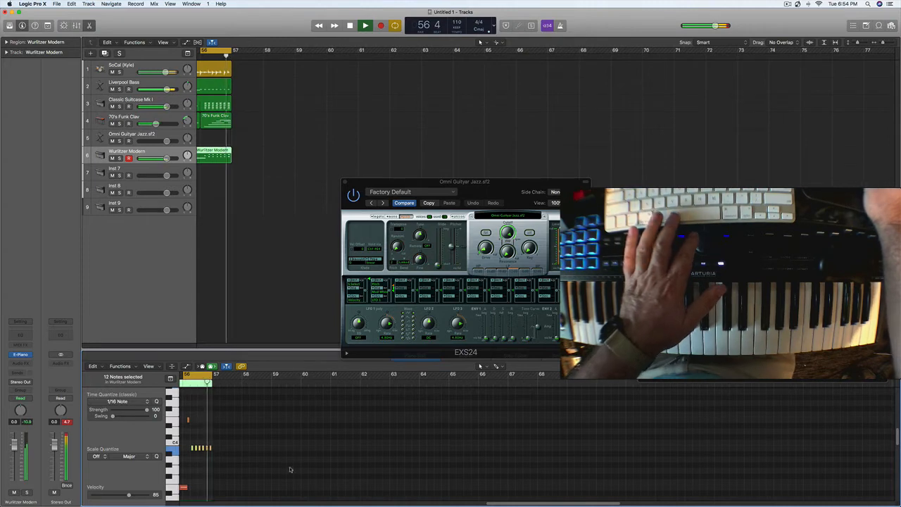
key(space)
key(space)
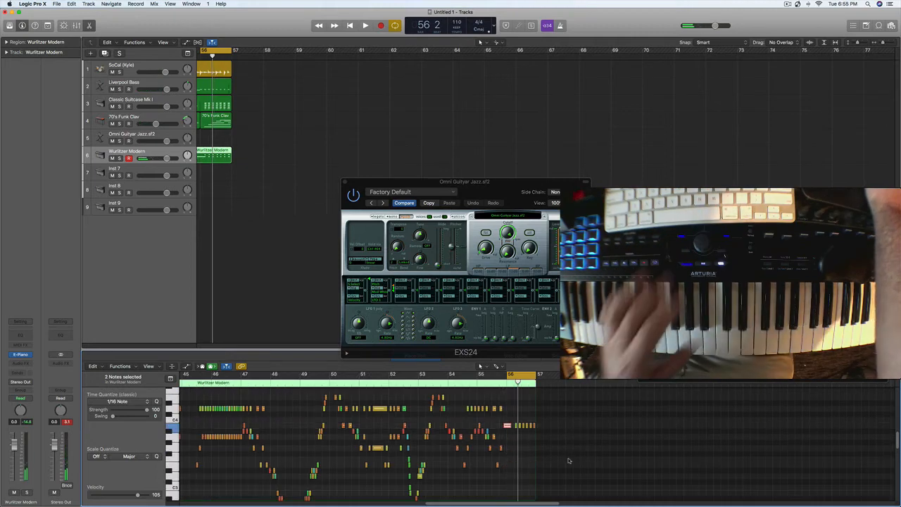
key(space)
scroll(569, 461, up, 3)
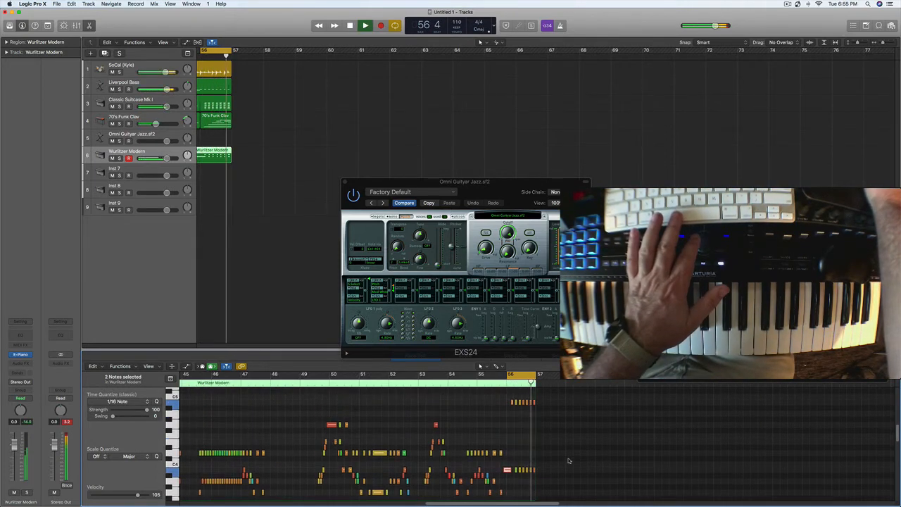
Step: Widen the cycle range to start at bar 55 and play back the edited Wurlitzer ending
drag(482, 376, 565, 386)
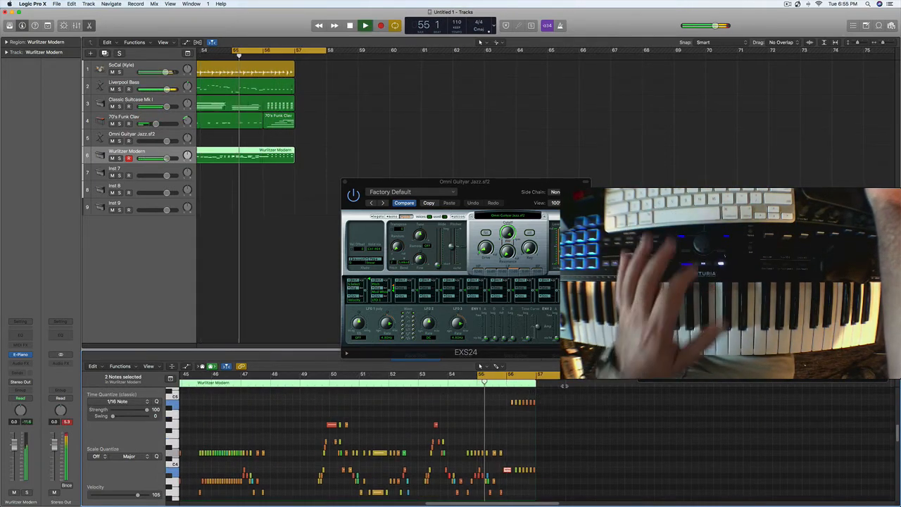
scroll(568, 457, up, 3)
scroll(568, 458, down, 1)
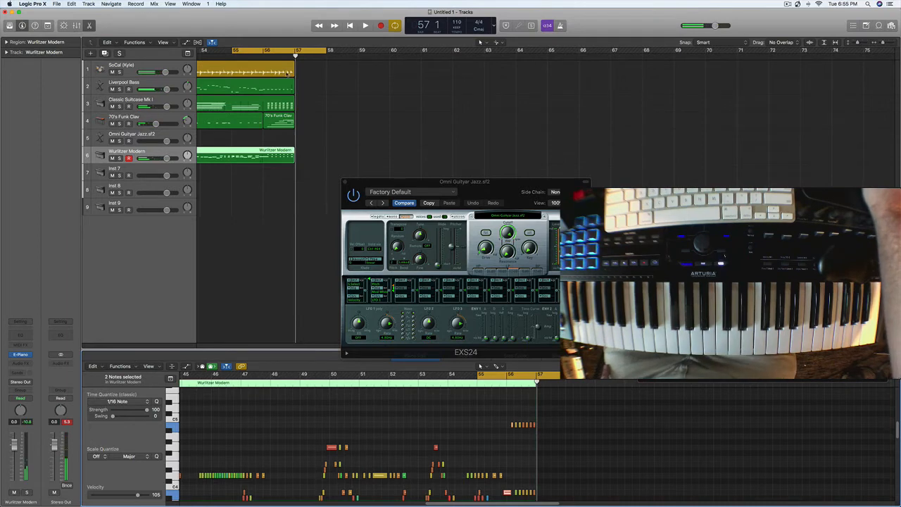
key(space)
Step: Return the playhead to the song start and set the cycle range from bar 33 to bar 57
key(Return)
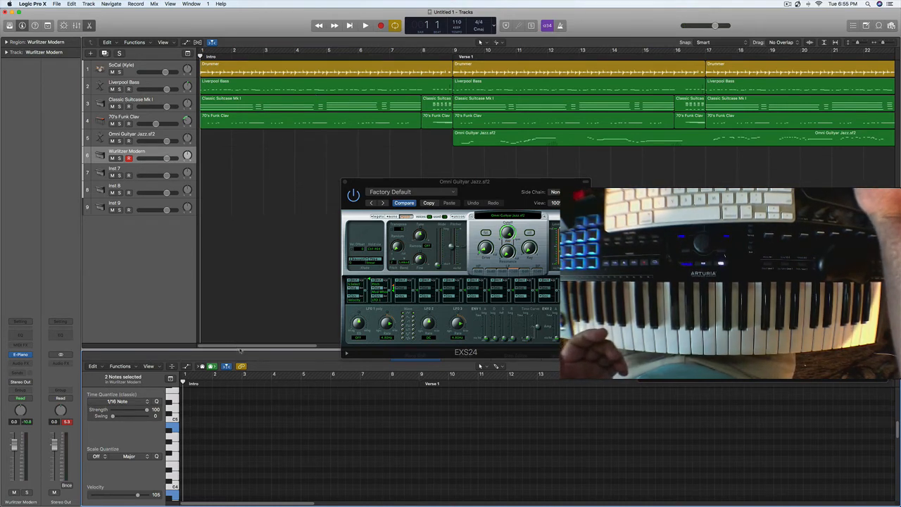
drag(258, 346, 424, 346)
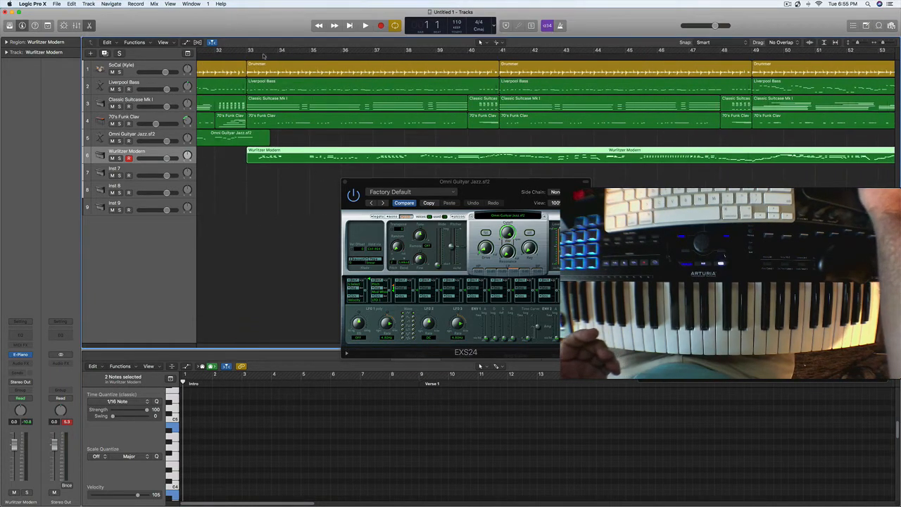
drag(251, 52, 786, 141)
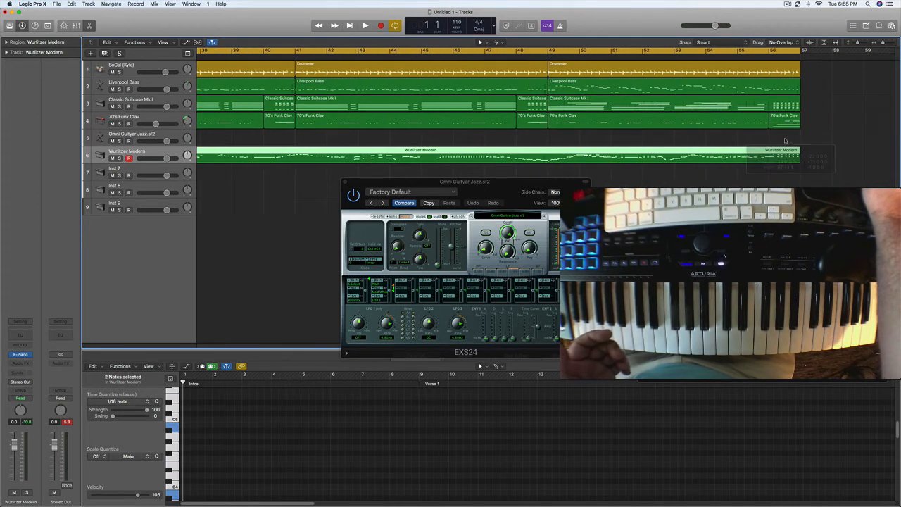
Step: Replace the instrument on the Inst 7 track with a stereo EXS24 sampler
click(129, 168)
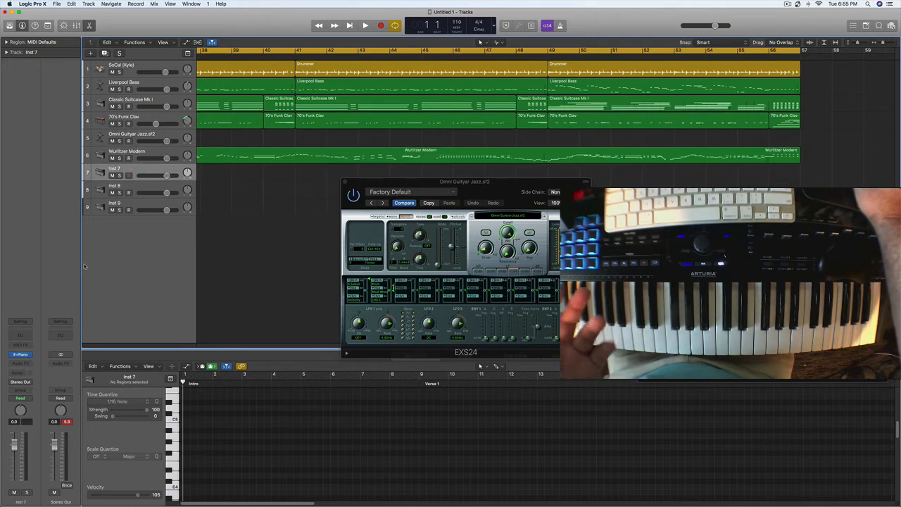
click(24, 356)
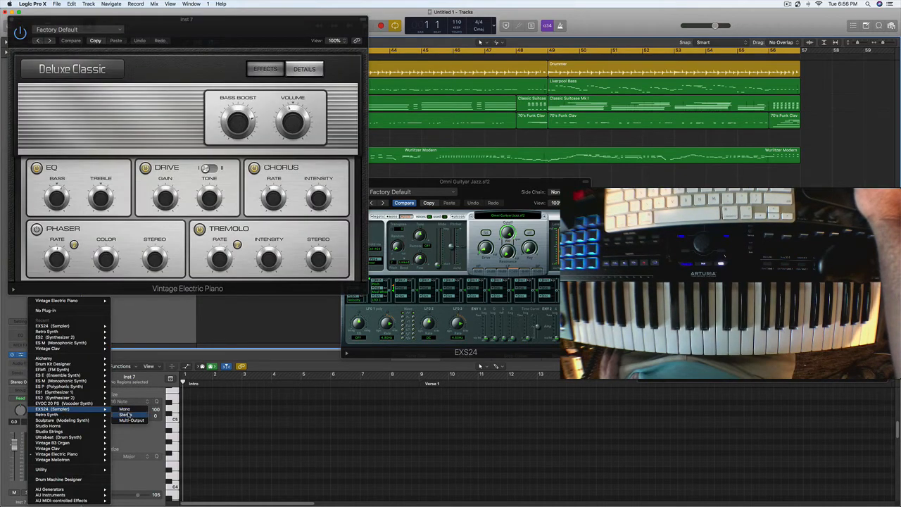
click(126, 415)
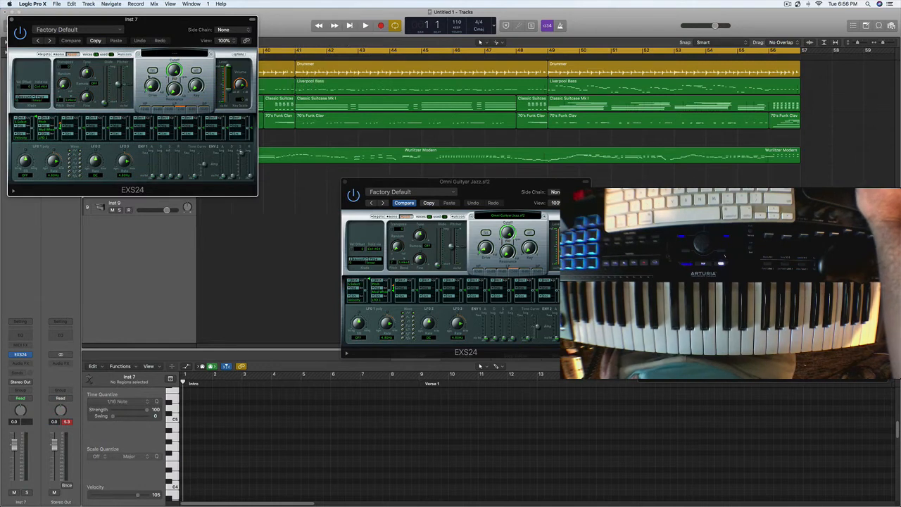
Step: Load EXS Strings 1 from the factory Pop Strings, comparing it with EXS Strings 2, and move the sampler window aside
click(171, 55)
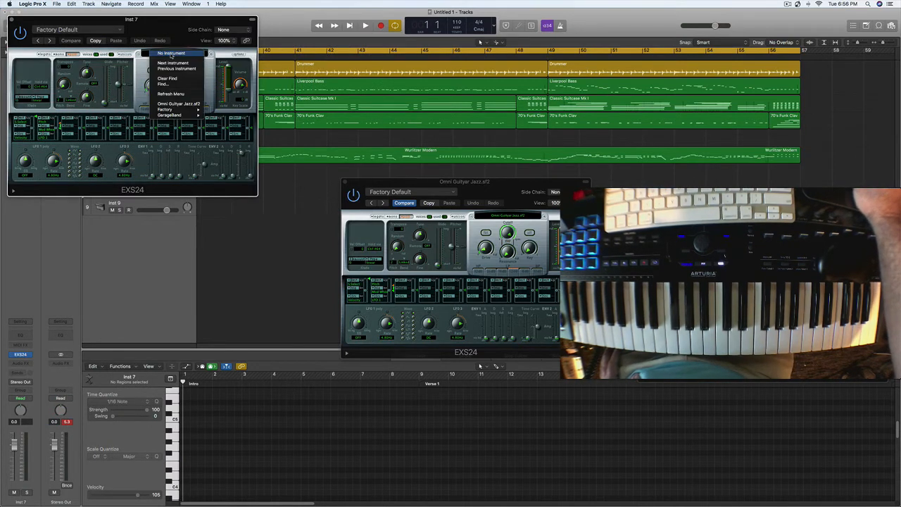
mouse_move(184, 110)
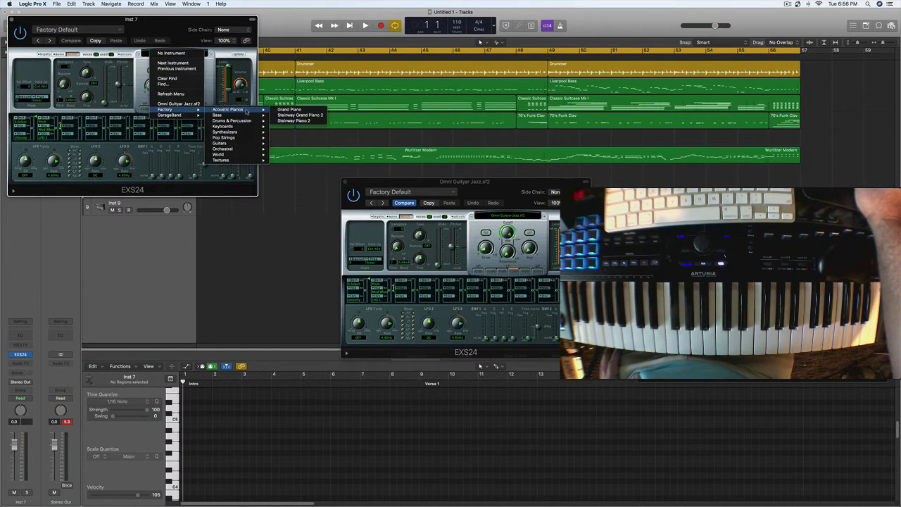
mouse_move(239, 138)
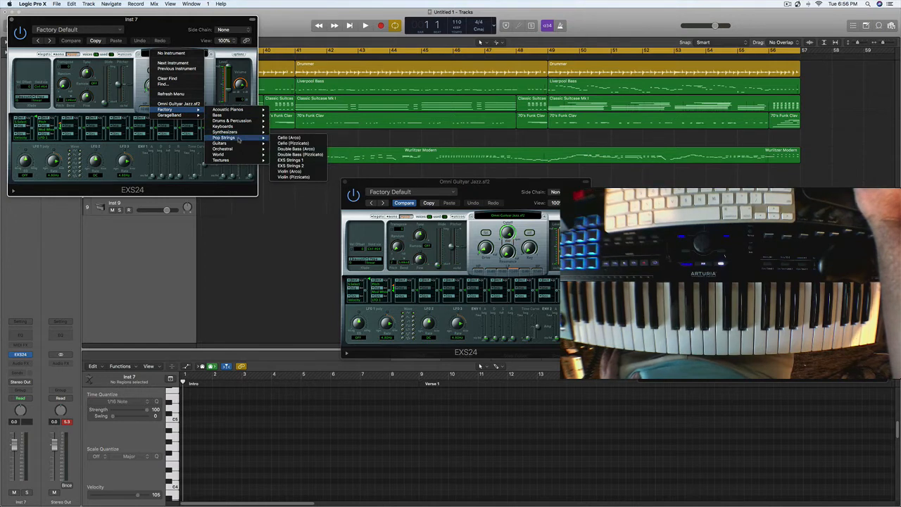
click(297, 161)
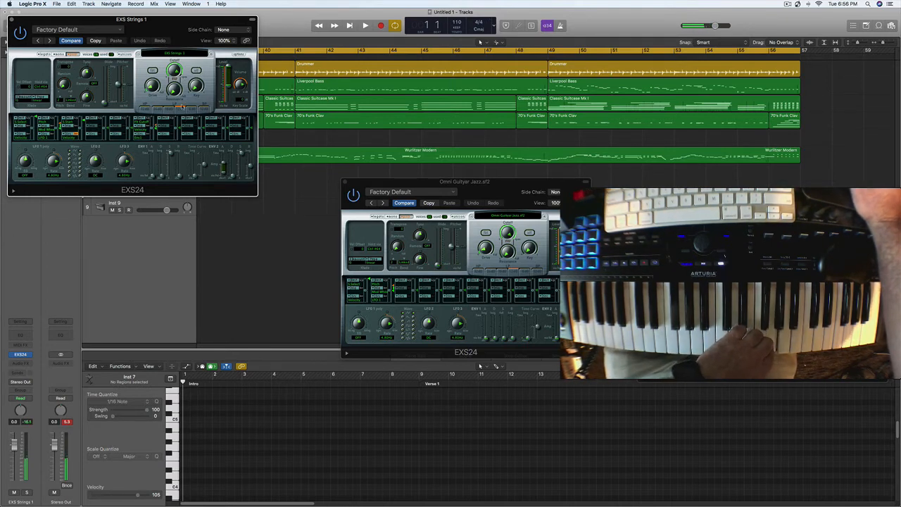
click(211, 54)
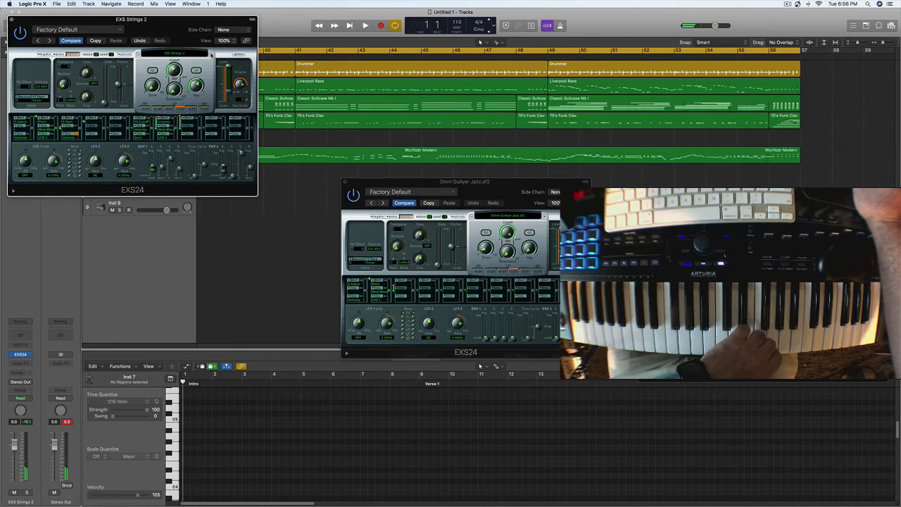
click(138, 55)
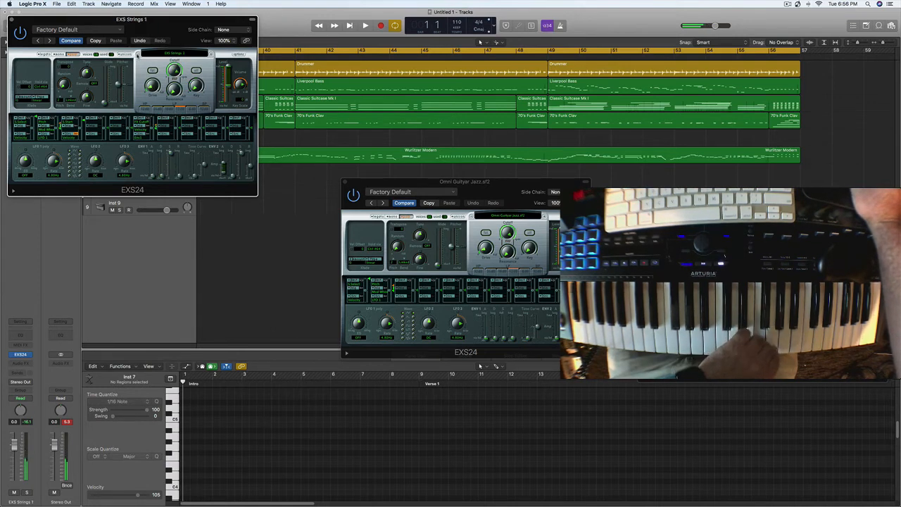
drag(84, 19, 635, 159)
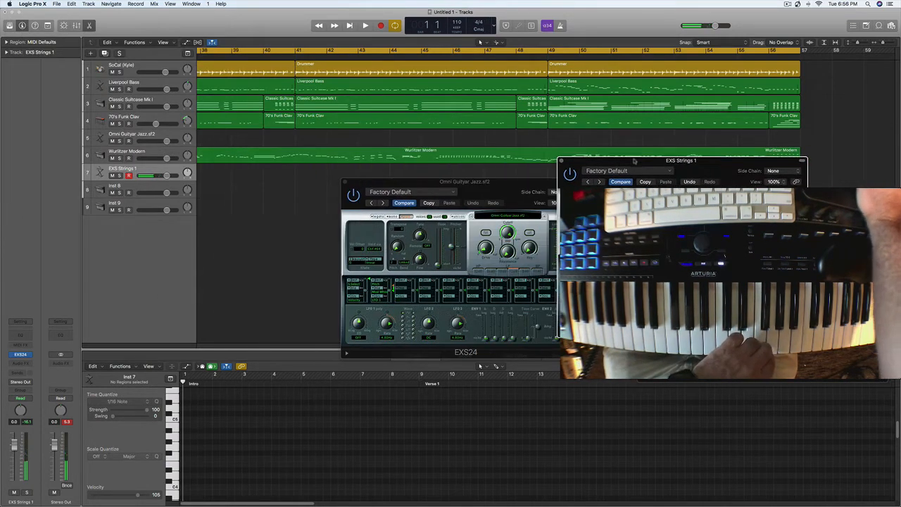
Step: Move the cycle range to start at bar 41 and record a strings part on the EXS Strings 1 track through bar 57
drag(254, 55, 507, 54)
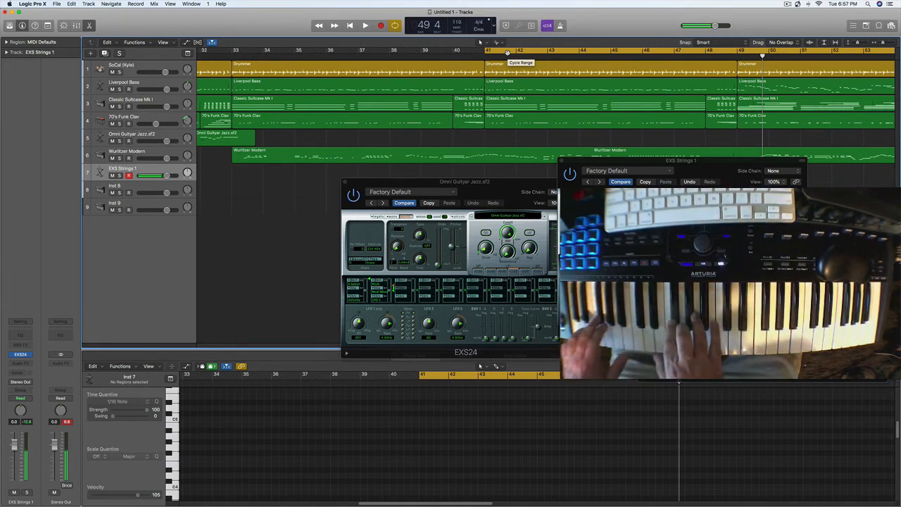
key(r)
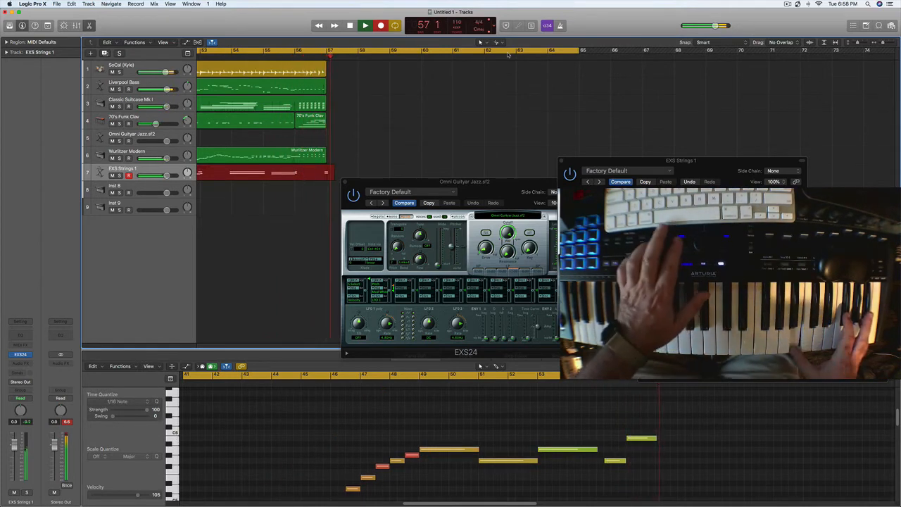
key(space)
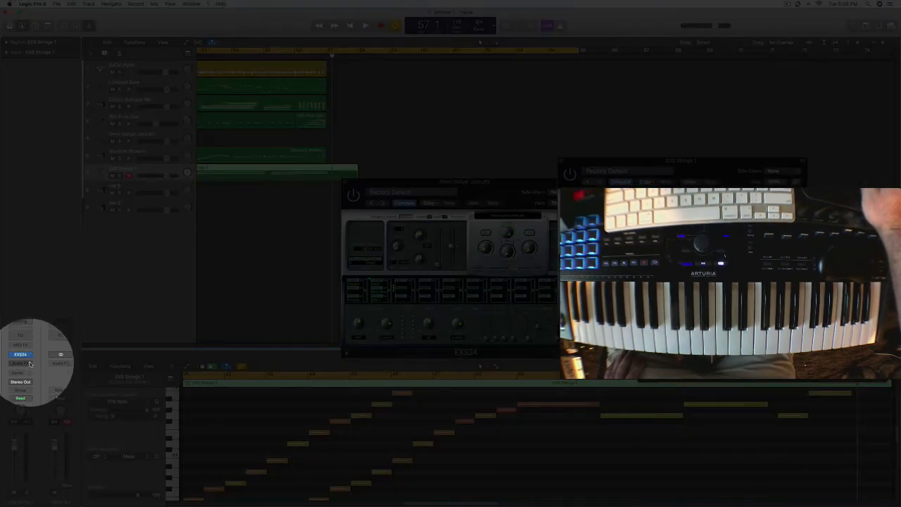
Step: Insert a stereo Stereo Delay effect on the EXS Strings 1 track
click(29, 363)
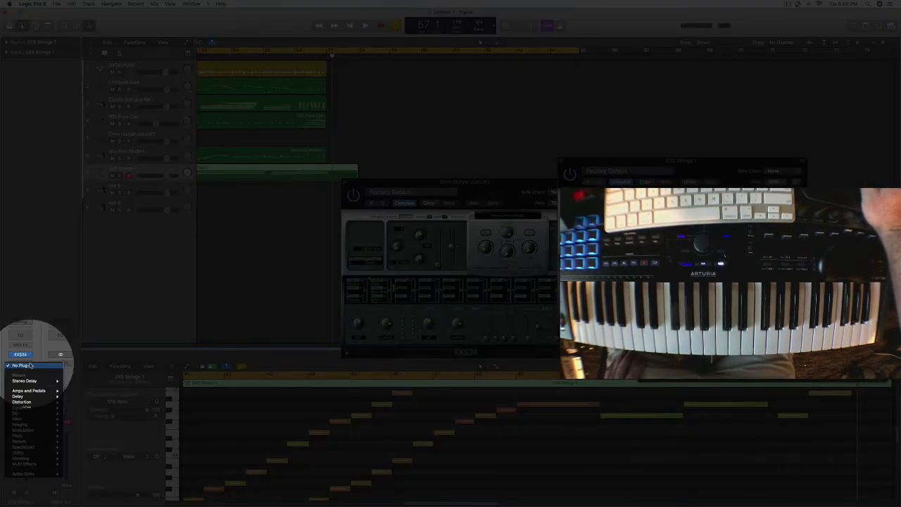
mouse_move(37, 402)
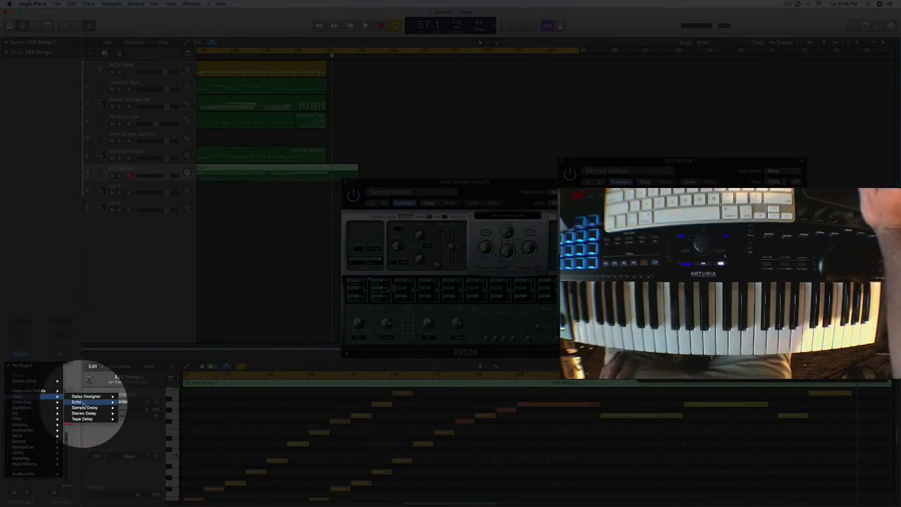
mouse_move(28, 397)
mouse_move(87, 414)
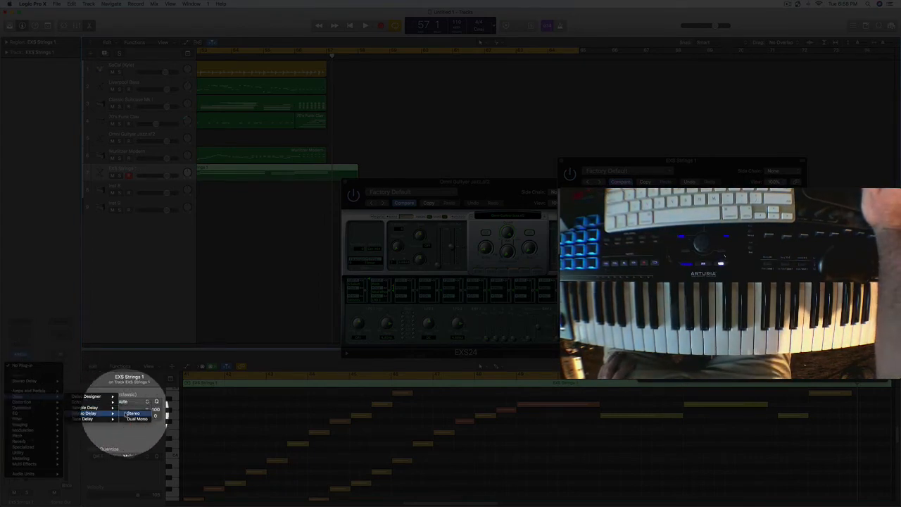
click(131, 413)
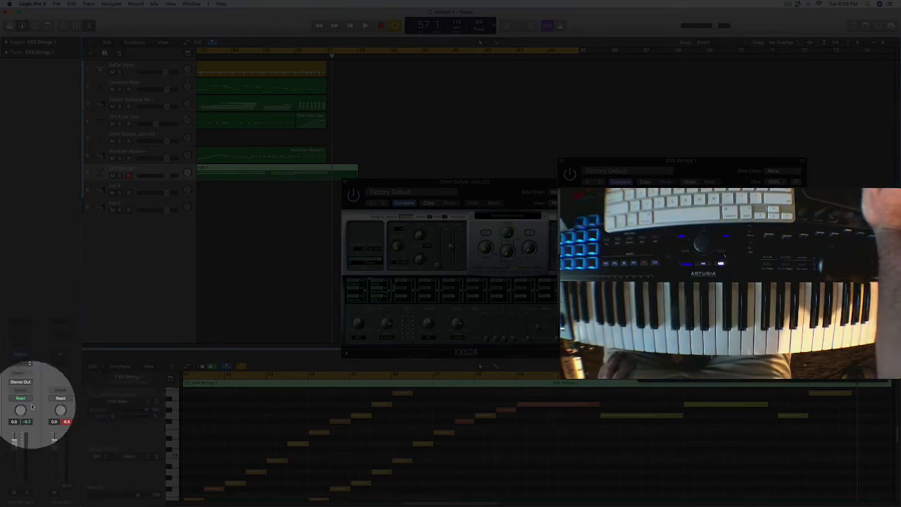
Step: Insert a stereo SilverVerb reverb after the Stereo Delay on the EXS Strings 1 track
click(30, 367)
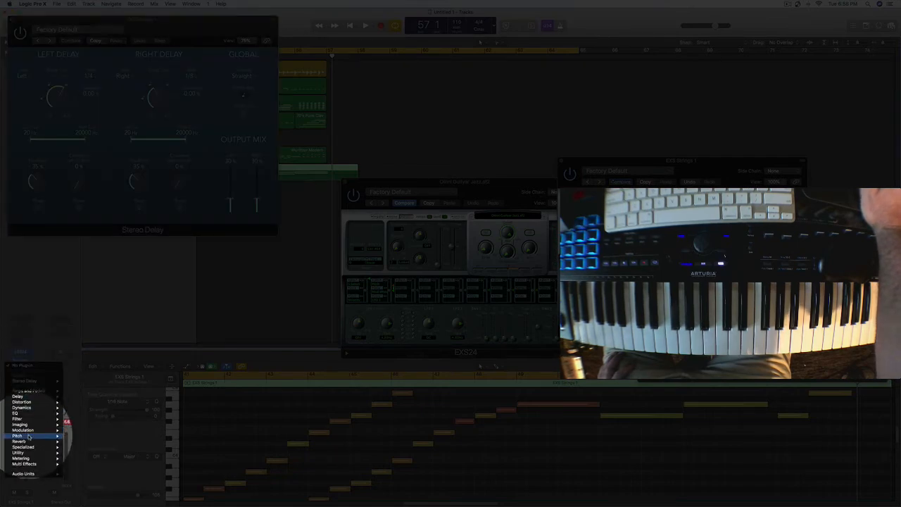
mouse_move(28, 447)
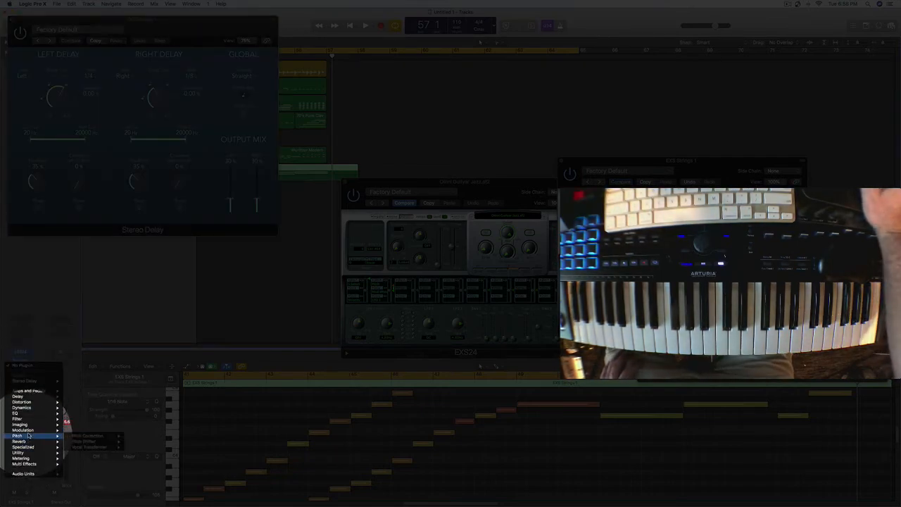
mouse_move(33, 398)
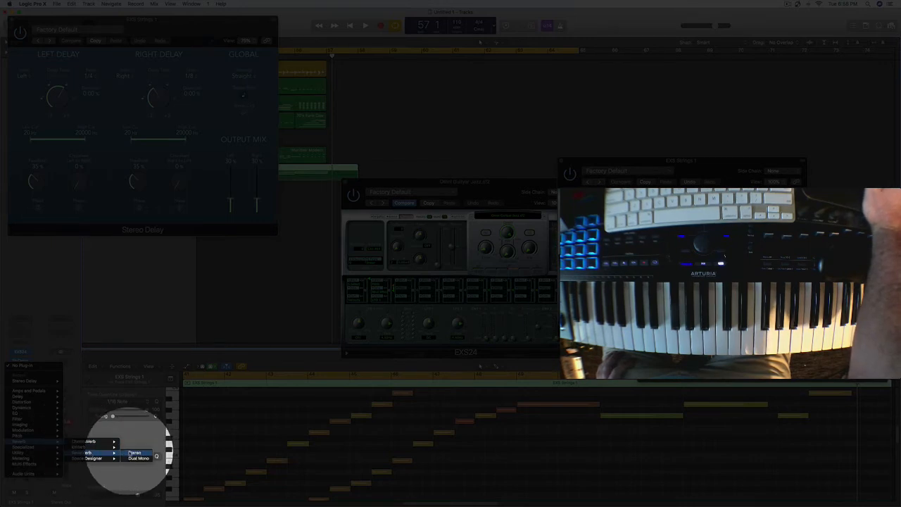
click(133, 453)
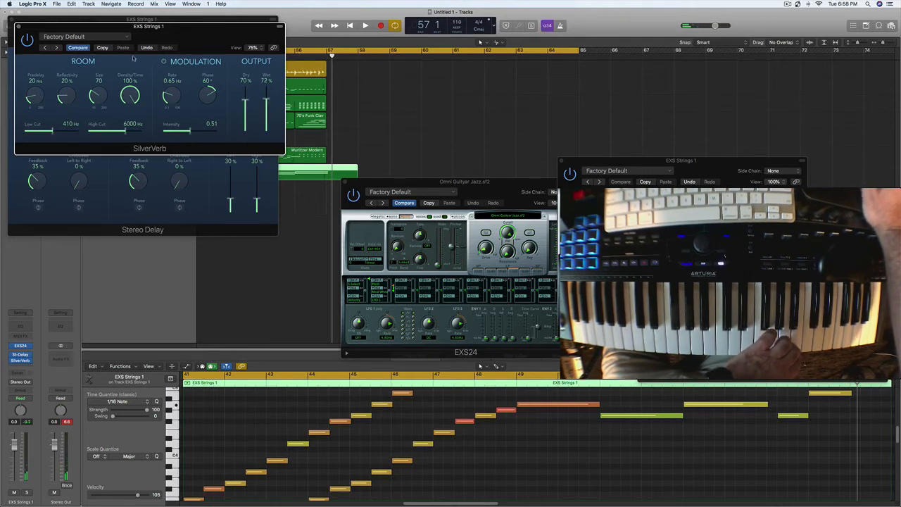
Step: Lower the EXS Strings 1 volume to -5.0 dB during playback and close the SilverVerb and Stereo Delay windows
key(space)
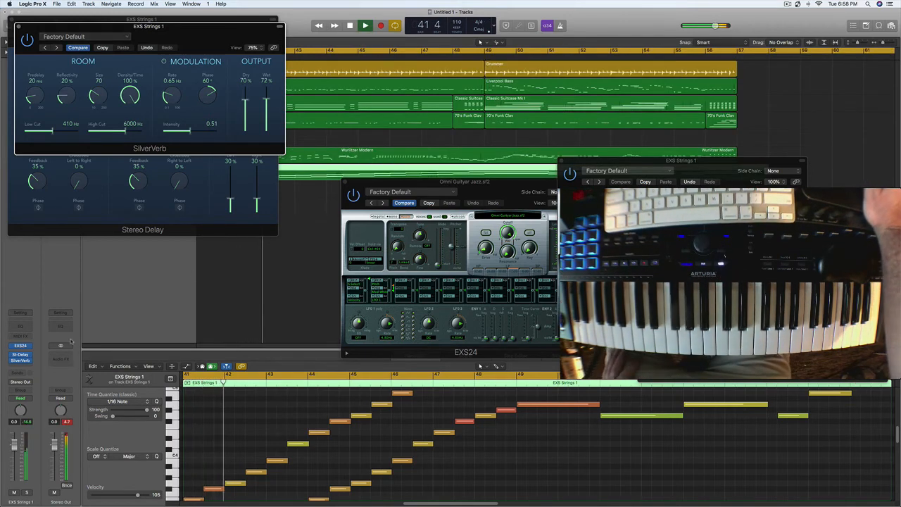
drag(14, 445, 14, 463)
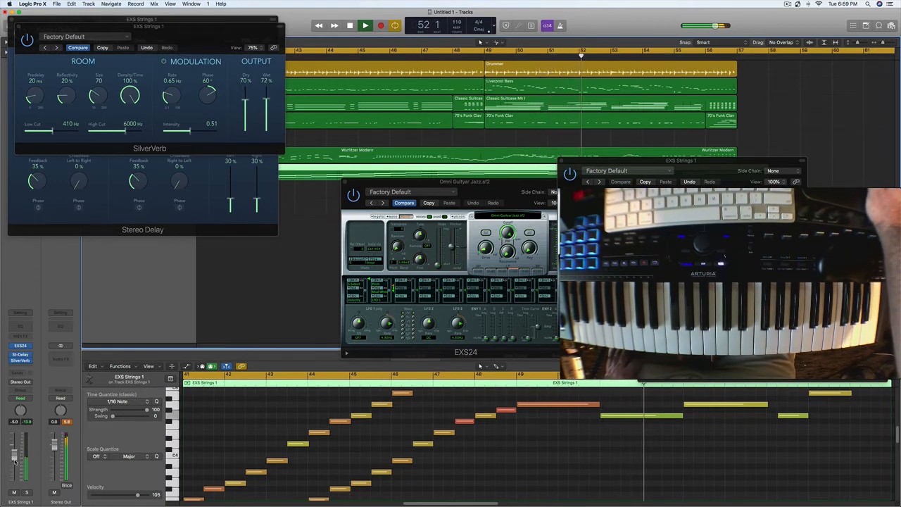
click(18, 27)
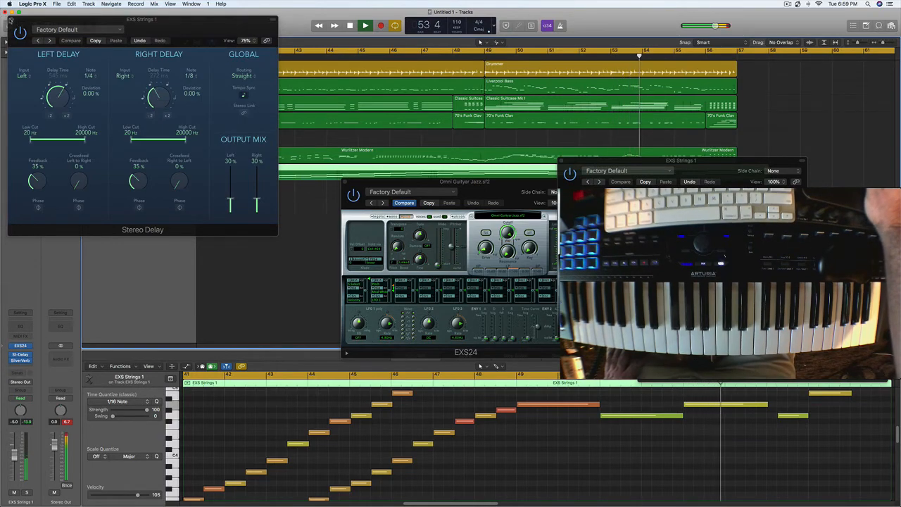
click(11, 20)
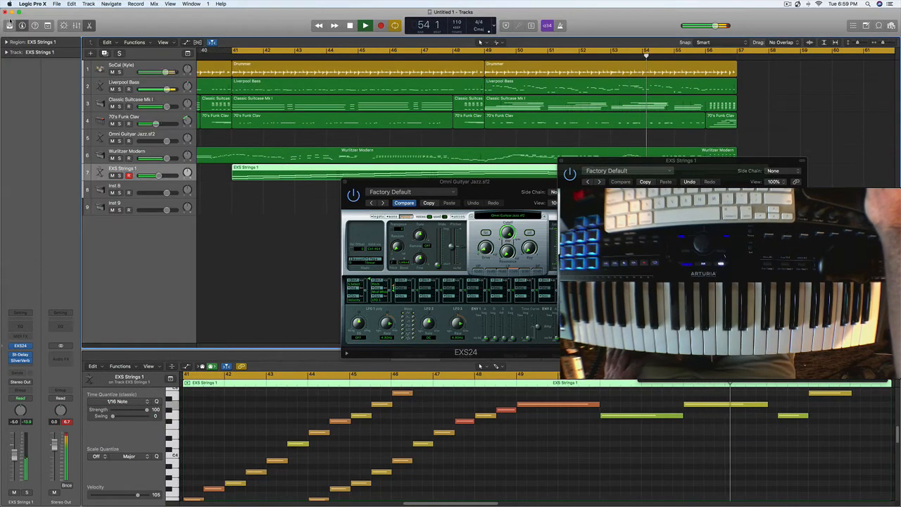
Step: Insert a stereo Compressor on the Wurlitzer Modern track
click(120, 152)
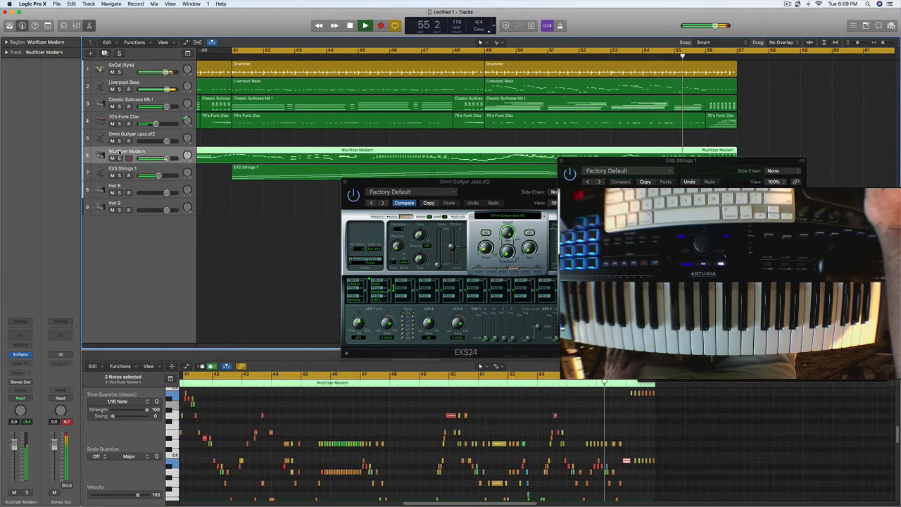
click(22, 363)
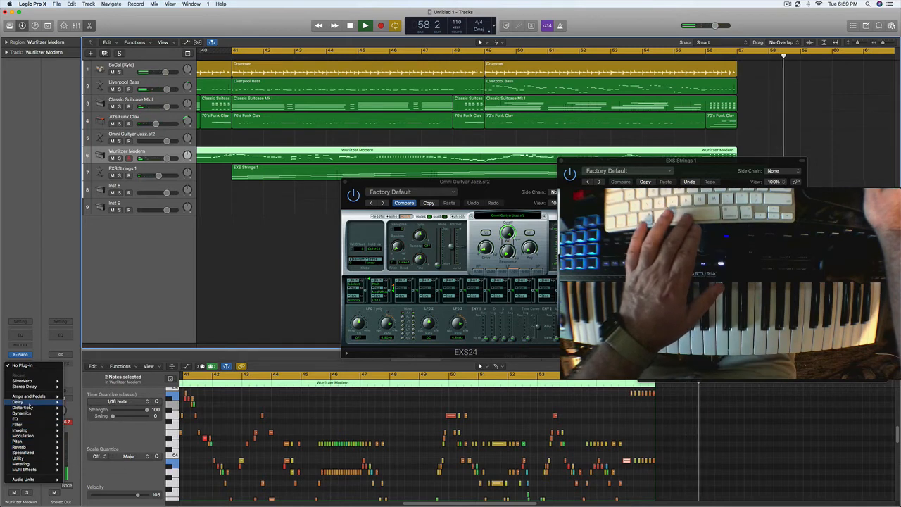
click(99, 351)
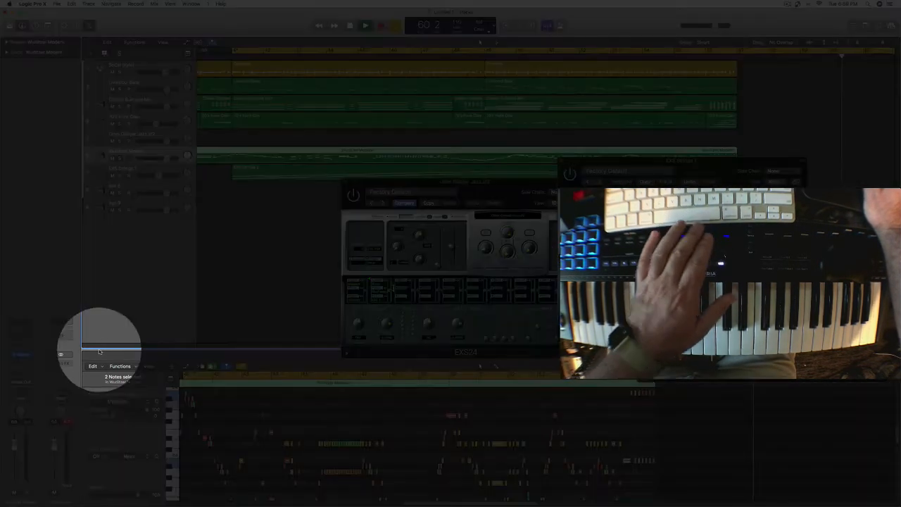
click(28, 364)
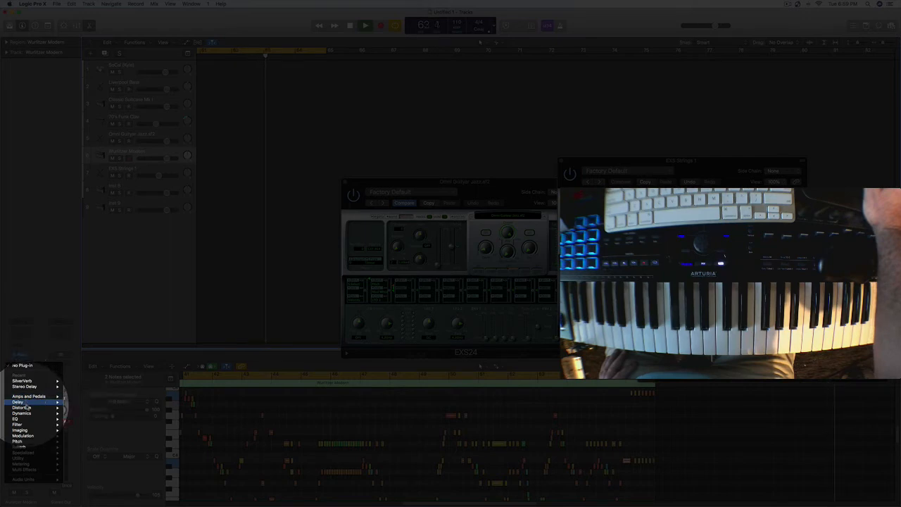
mouse_move(26, 409)
mouse_move(96, 420)
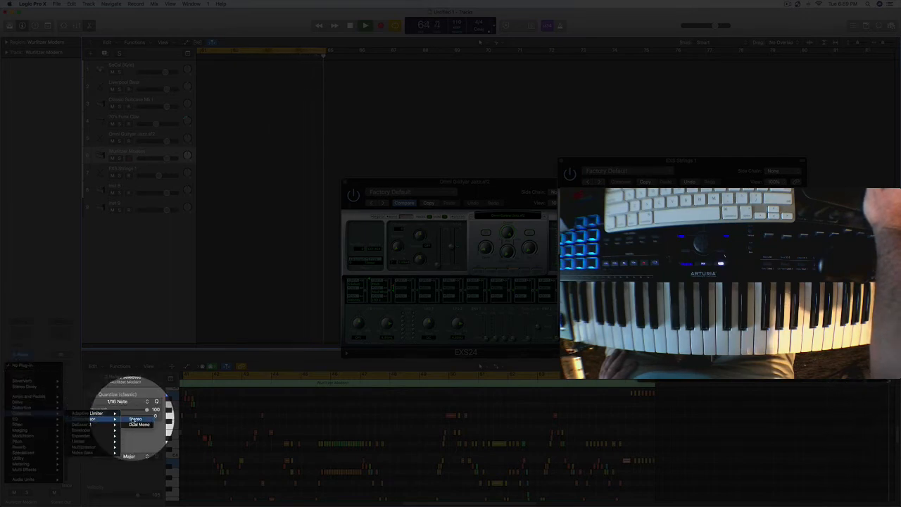
click(135, 419)
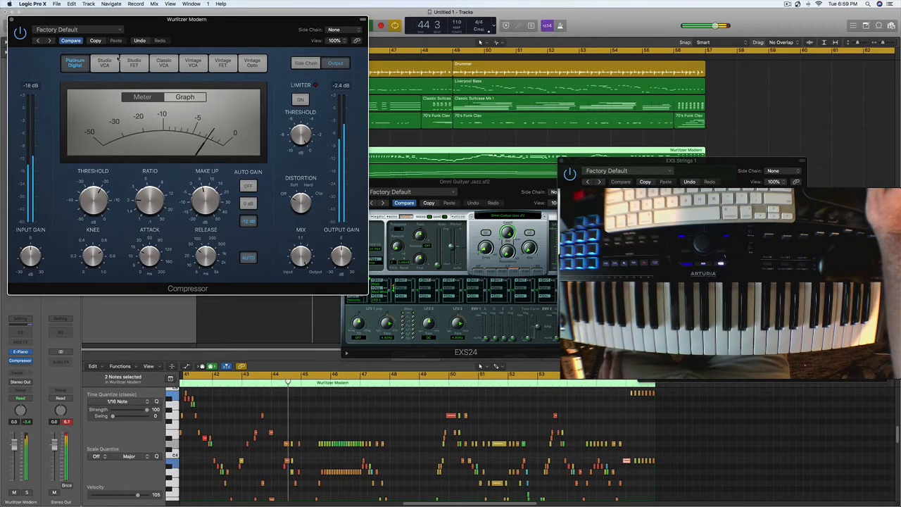
Step: Set the Wurlitzer compressor to the Vintage FET model after trying Studio VCA, and reduce its make-up gain
click(103, 63)
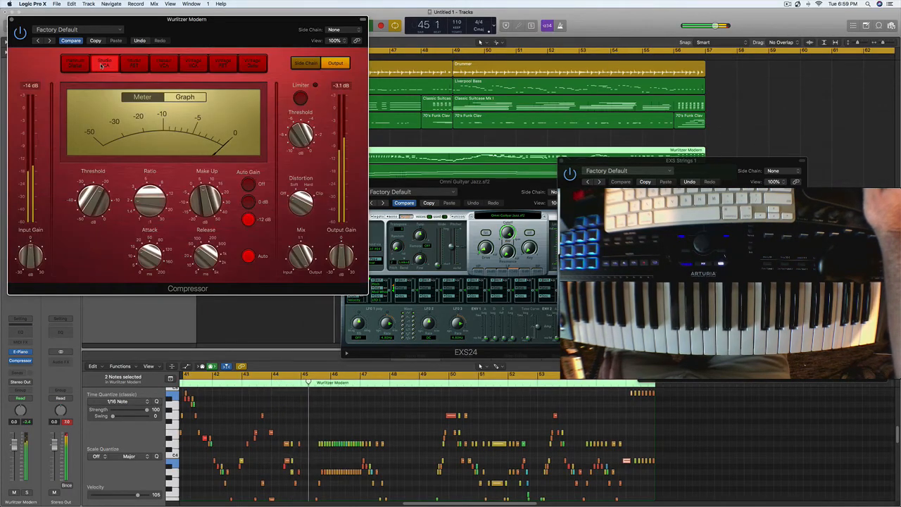
click(224, 64)
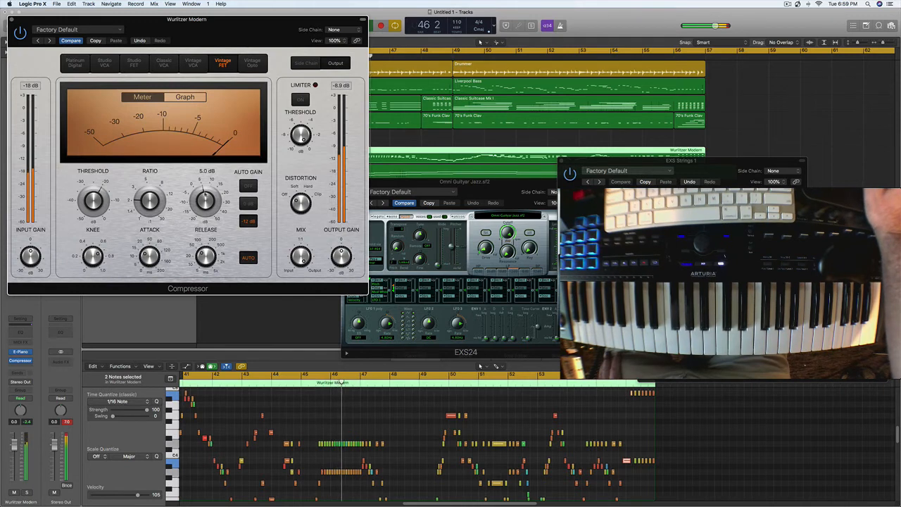
drag(204, 189, 204, 214)
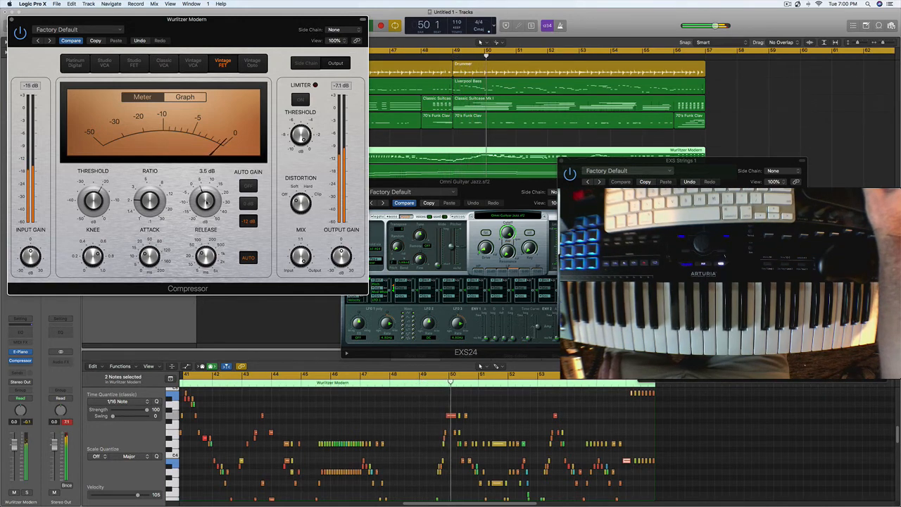
drag(206, 202, 206, 207)
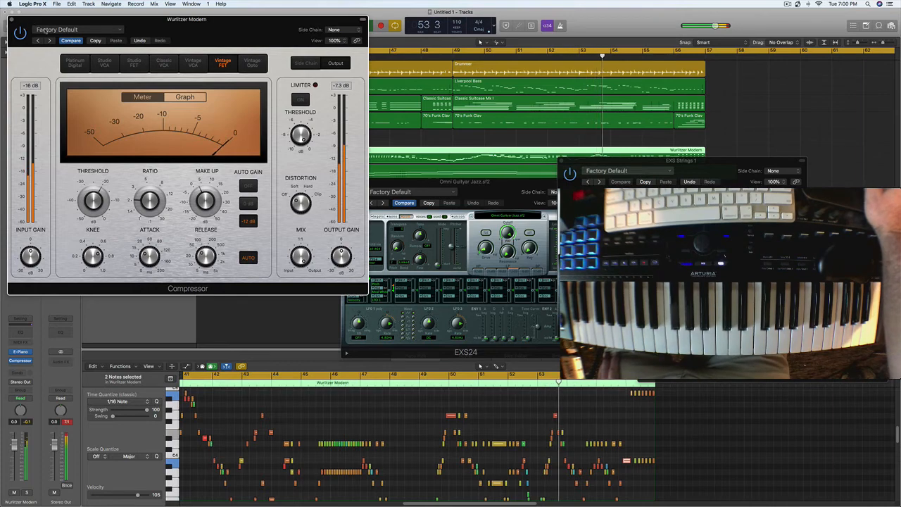
Step: Close the Wurlitzer Compressor window and the remaining open plug-in windows
click(77, 29)
key(Escape)
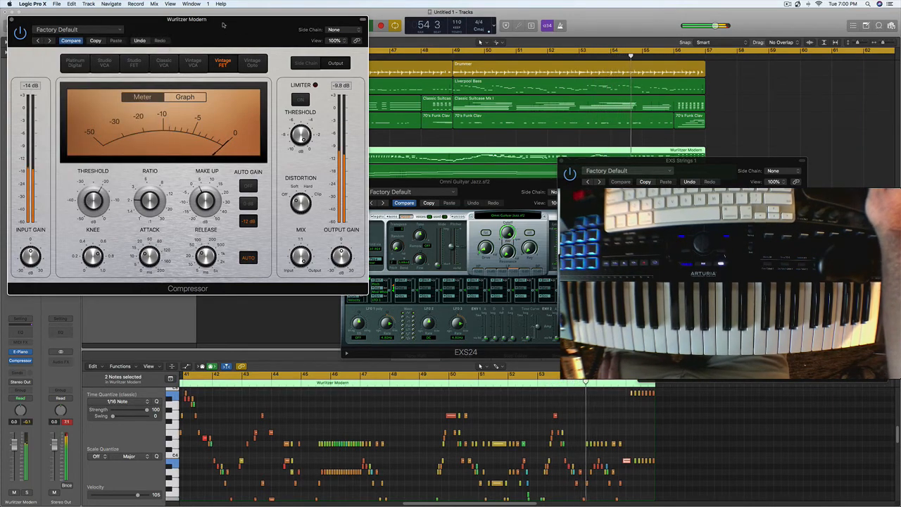
drag(227, 29, 314, 89)
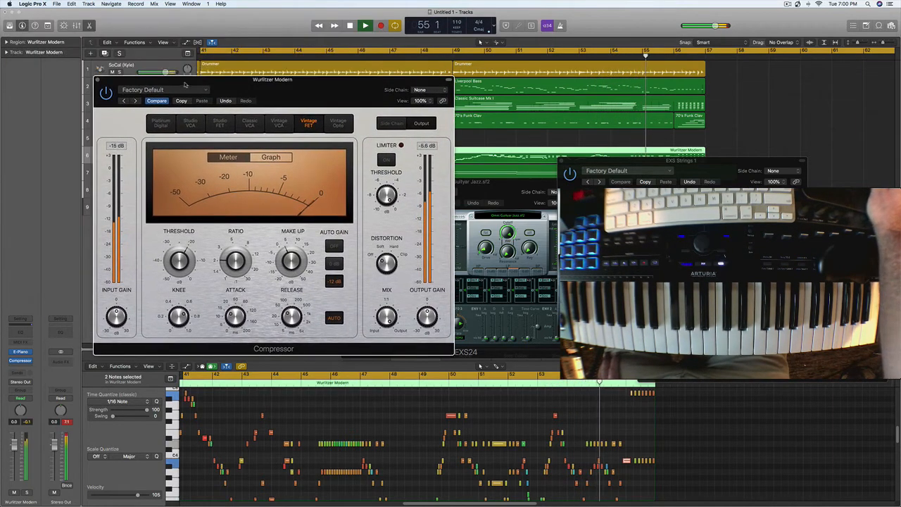
click(99, 80)
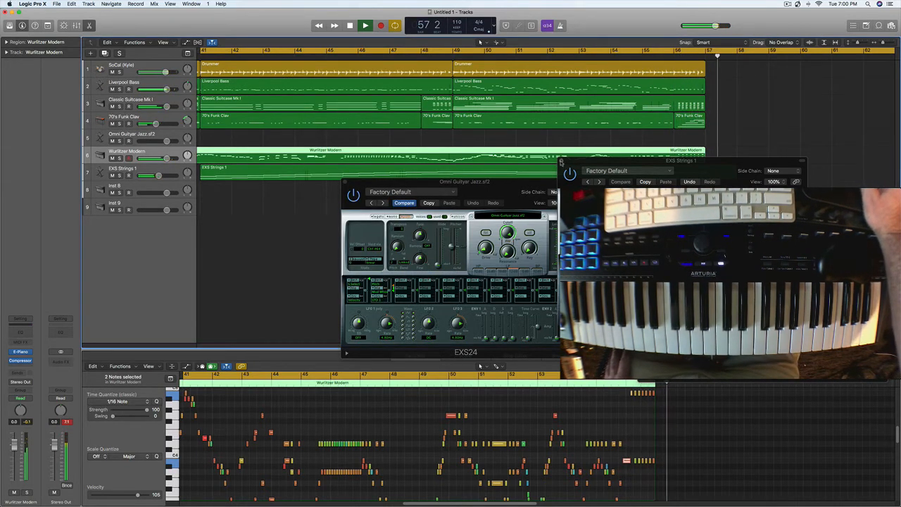
click(561, 161)
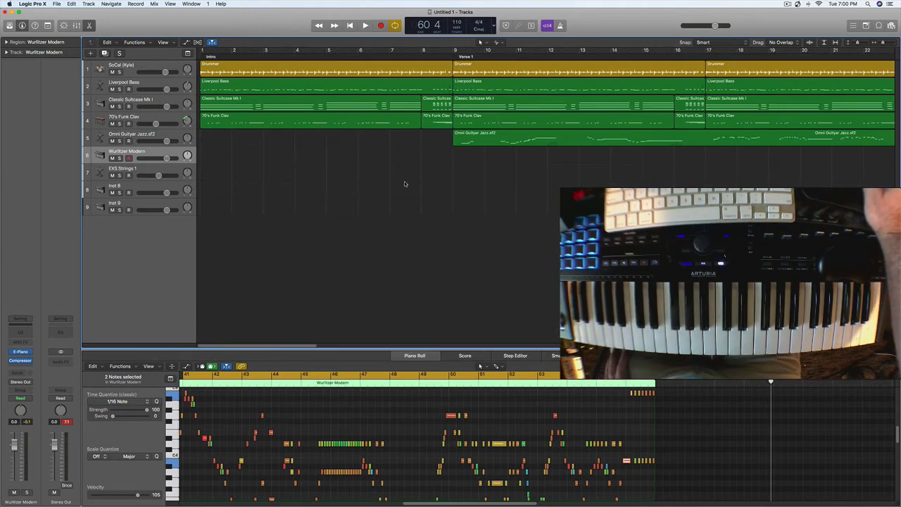
Step: Copy the drum, bass, electric piano, clav and guitar regions from Verse 1 at bar 9 through the B Section to bar 57
drag(304, 346, 406, 341)
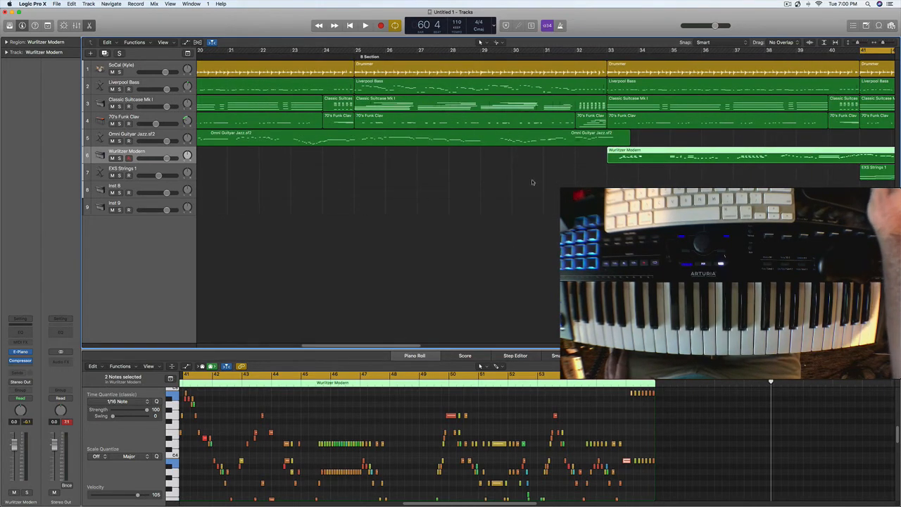
drag(589, 173, 471, 45)
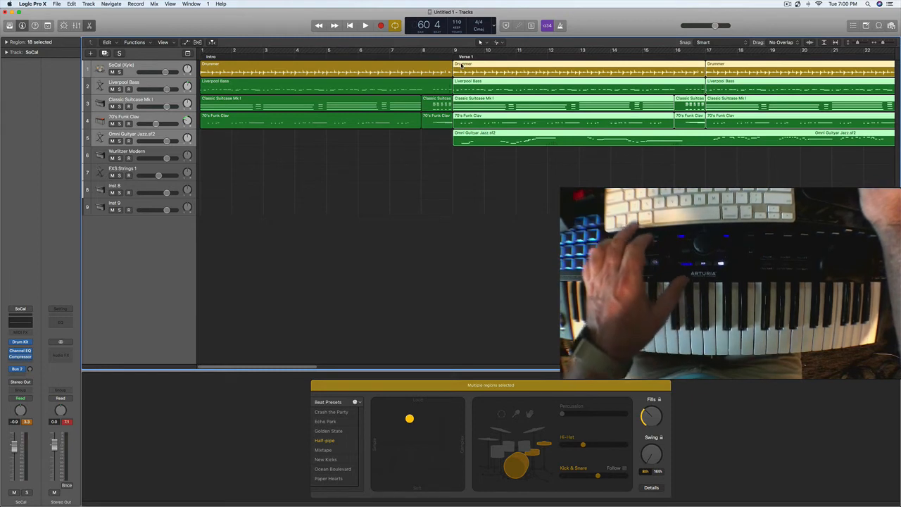
drag(463, 64, 705, 69)
Step: Turn off the cycle range, play back the copied section after bar 57, and deselect its regions
click(644, 53)
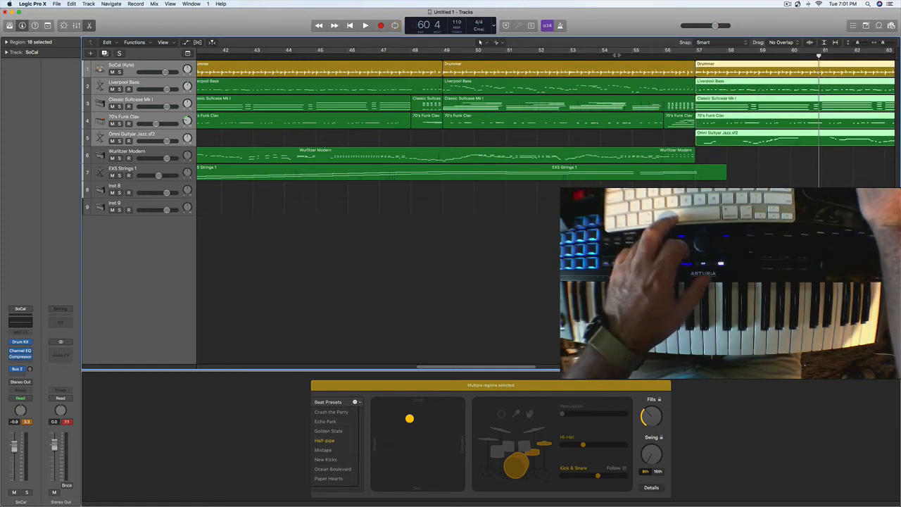
key(space)
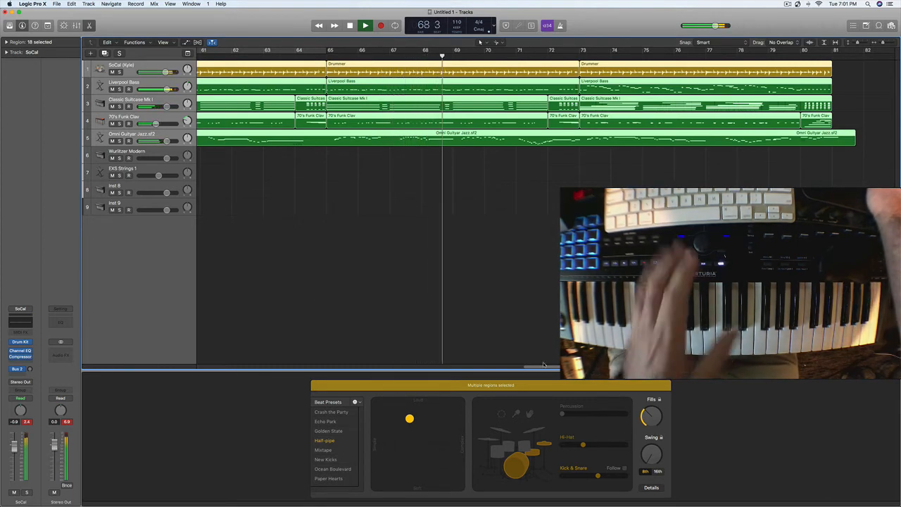
click(463, 330)
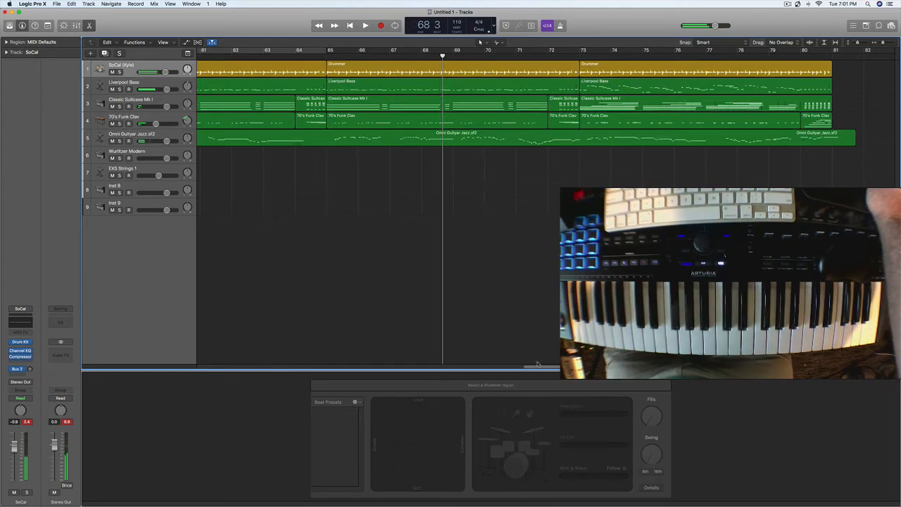
drag(539, 367, 166, 398)
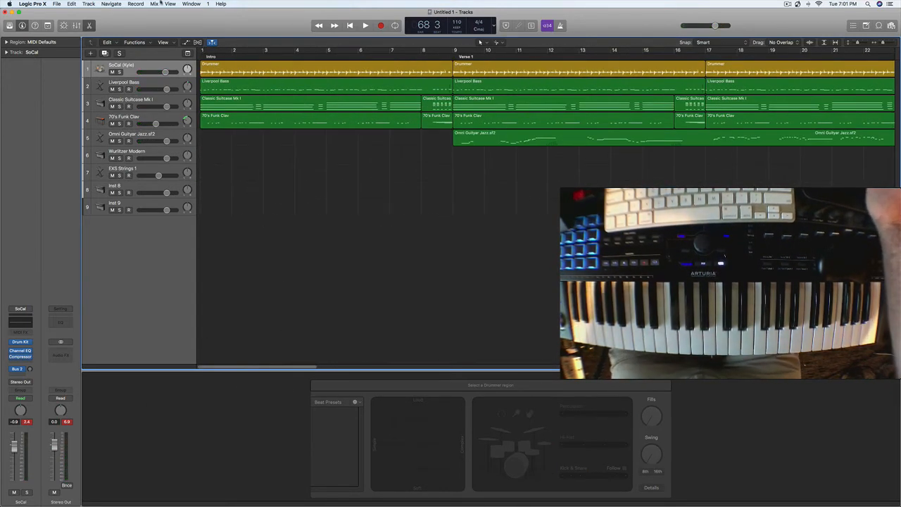
Step: Save the project under the name For Video in the Logic folder, organized as a package
click(55, 4)
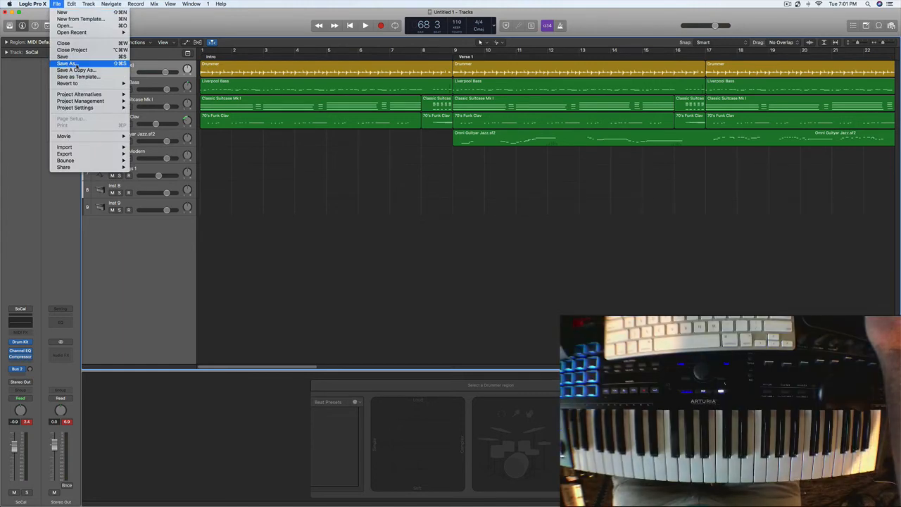
click(68, 63)
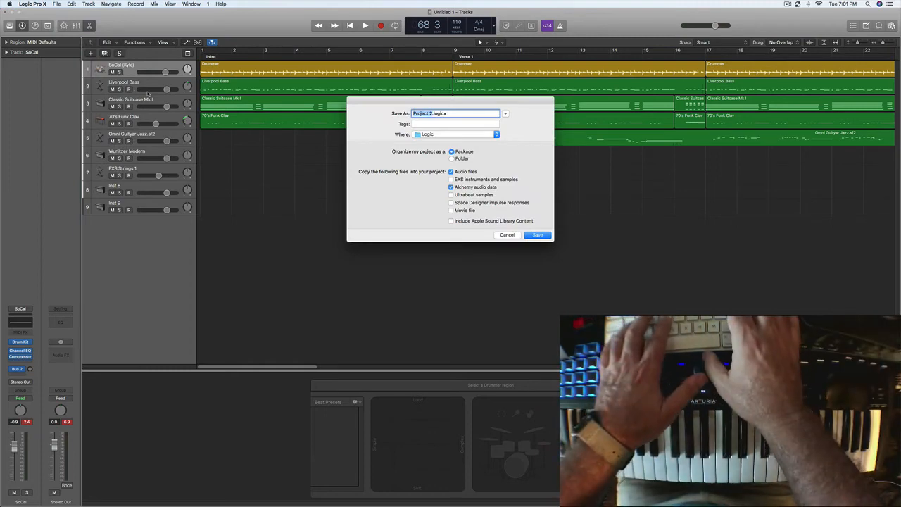
text(S)
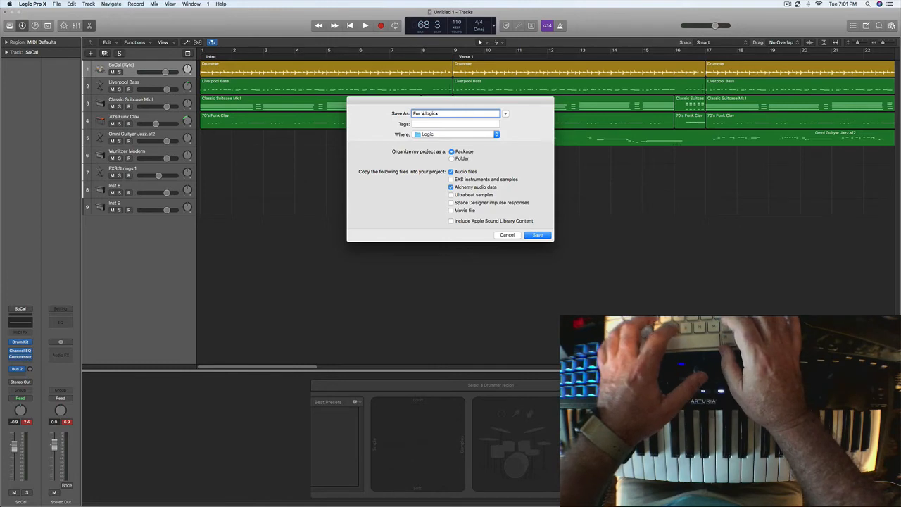
text(or Video)
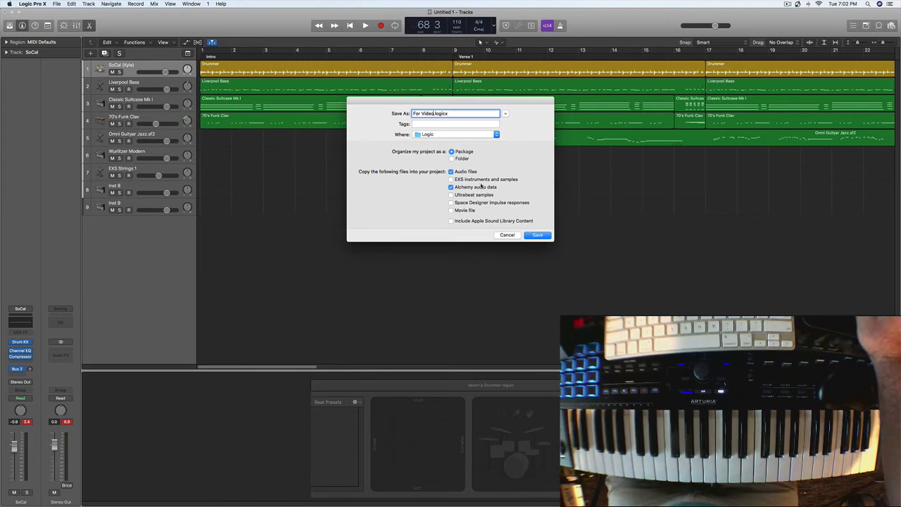
click(536, 236)
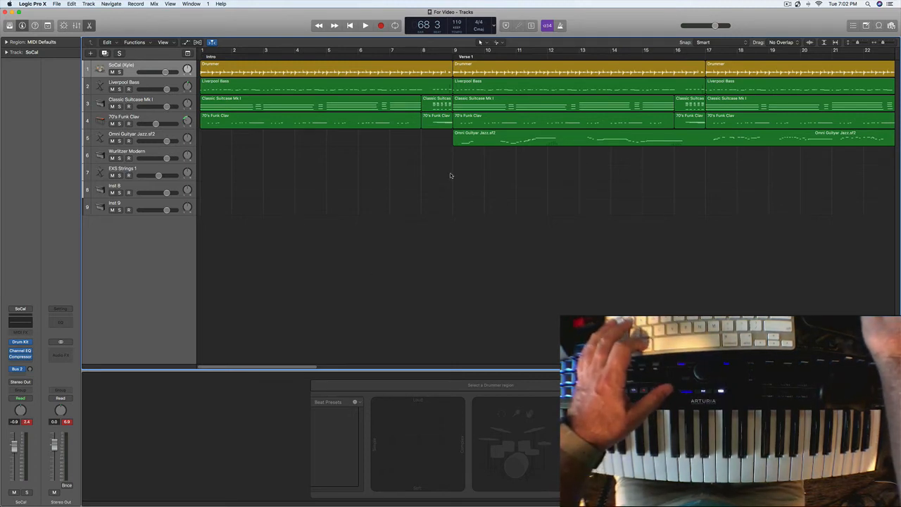
Step: Select all regions in the project and open the bounce settings for the project or section
key(super+a)
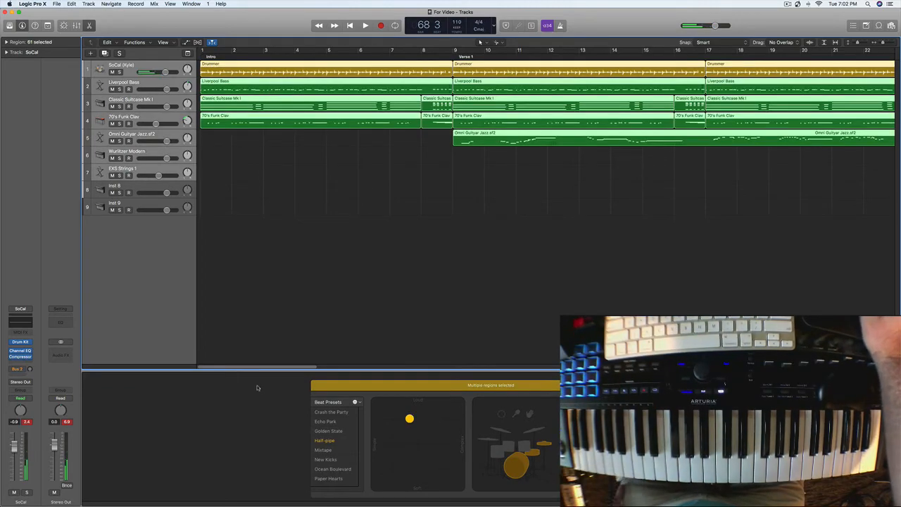
drag(261, 366, 192, 392)
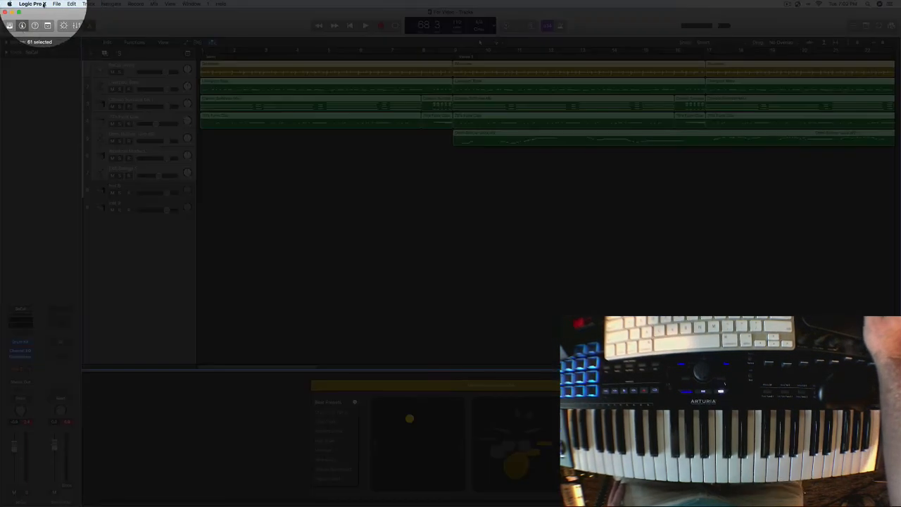
click(57, 3)
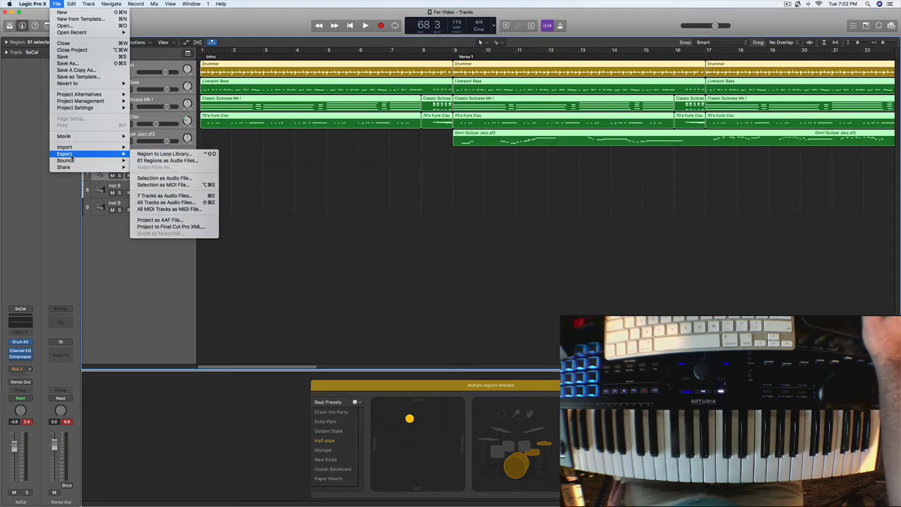
mouse_move(72, 164)
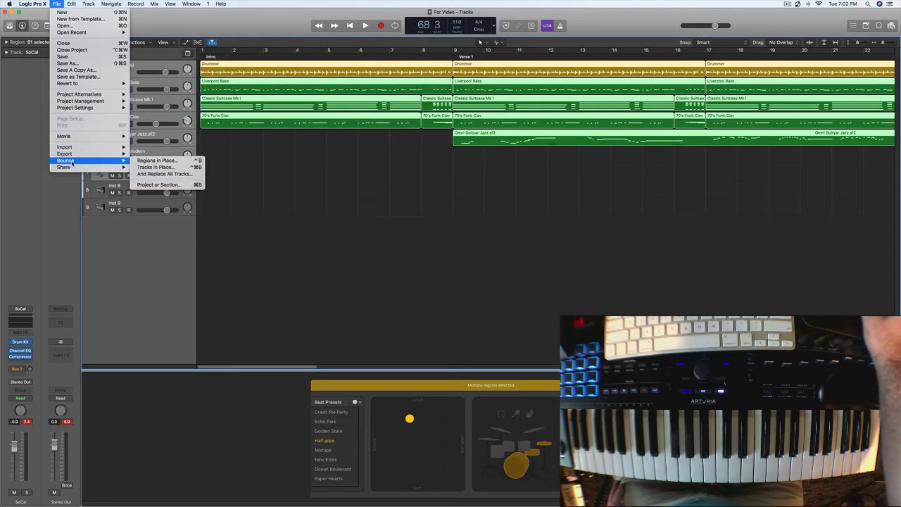
click(180, 186)
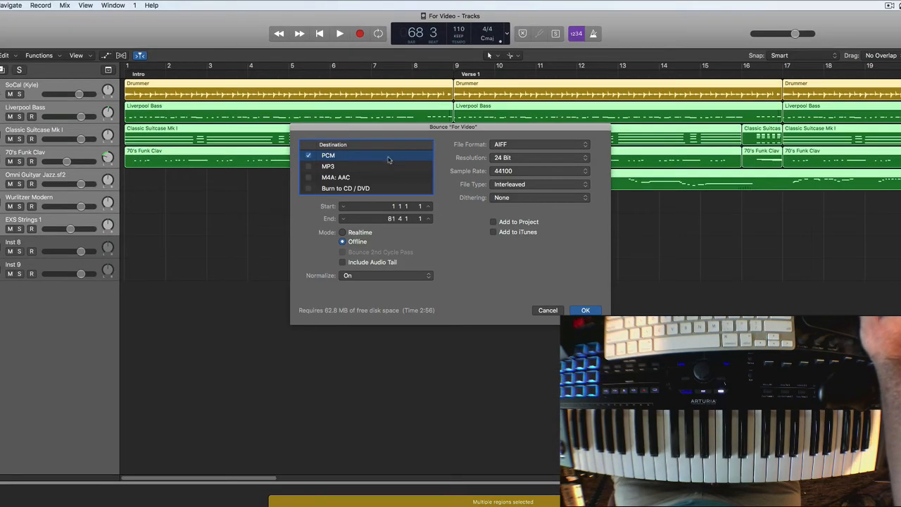
Step: Set the PCM bounce to the Wave file format with 16 Bit resolution
click(584, 147)
click(521, 152)
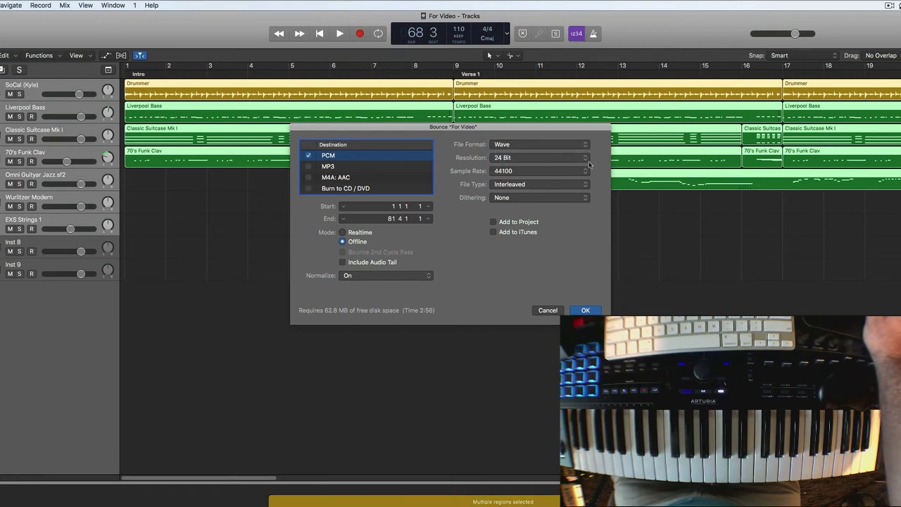
click(585, 159)
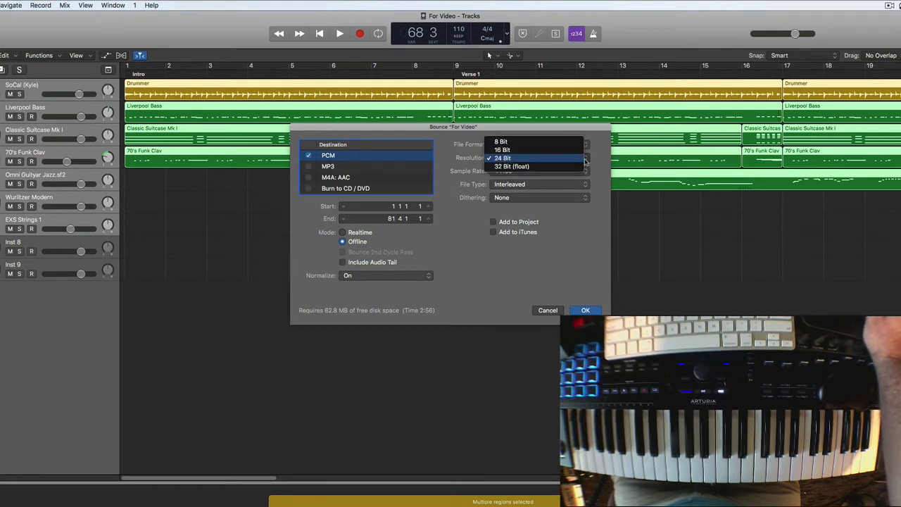
click(537, 149)
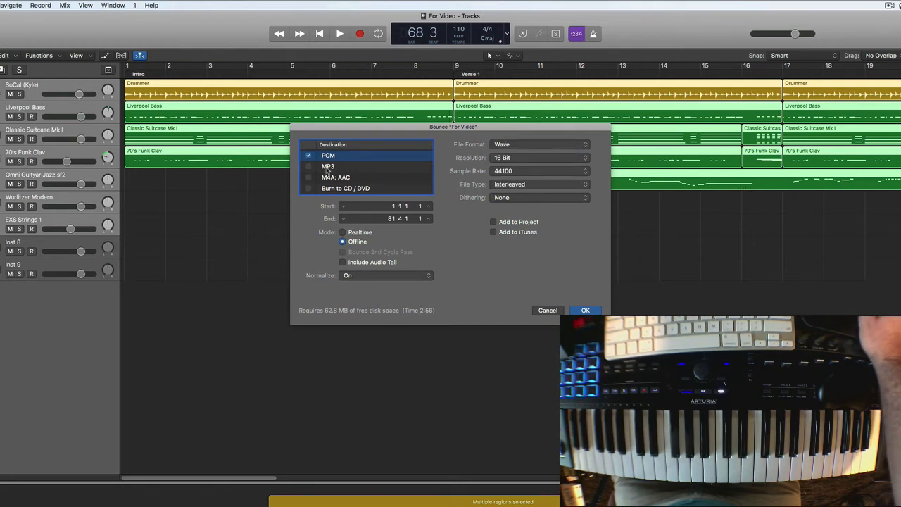
Step: Switch the bounce destination from PCM to MP3 and set its stereo bit rate to 192 kbps
click(308, 156)
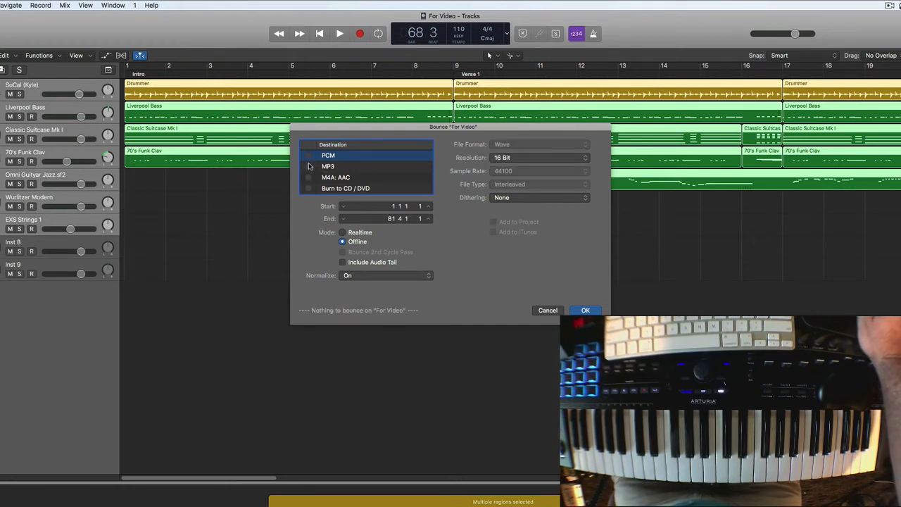
click(308, 166)
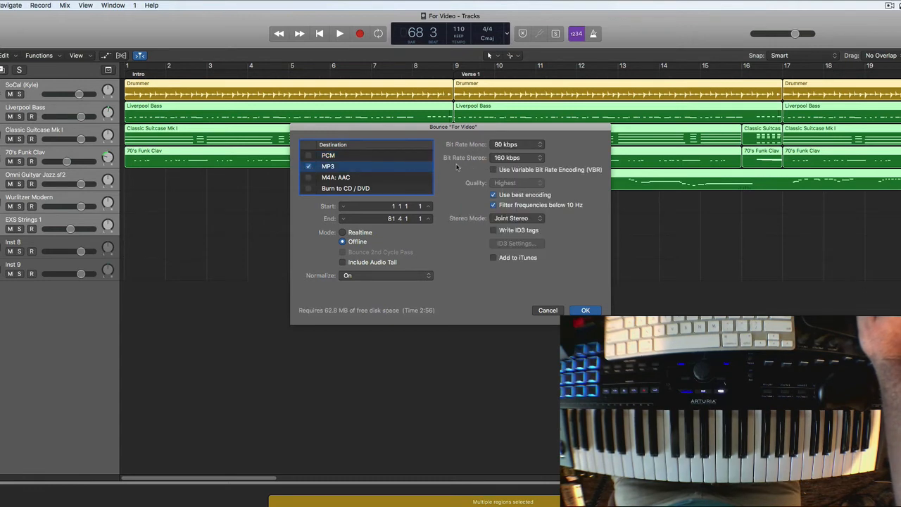
click(540, 158)
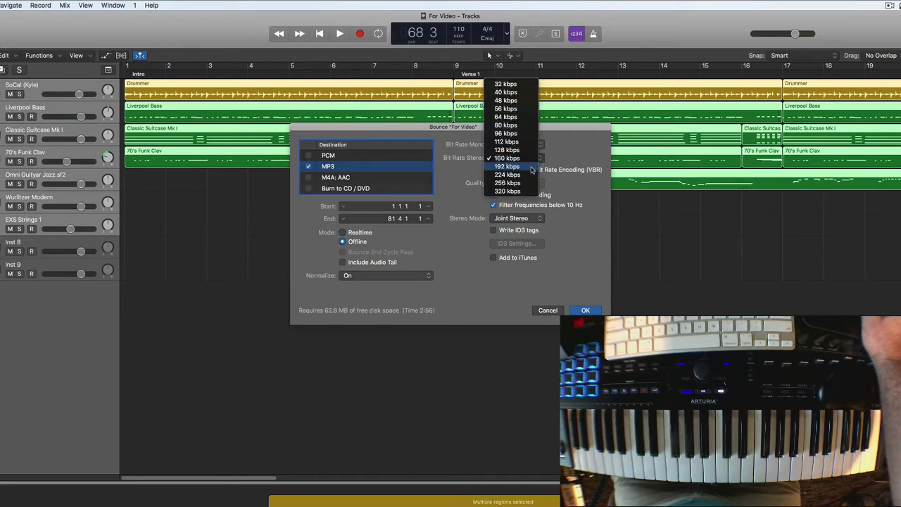
click(533, 167)
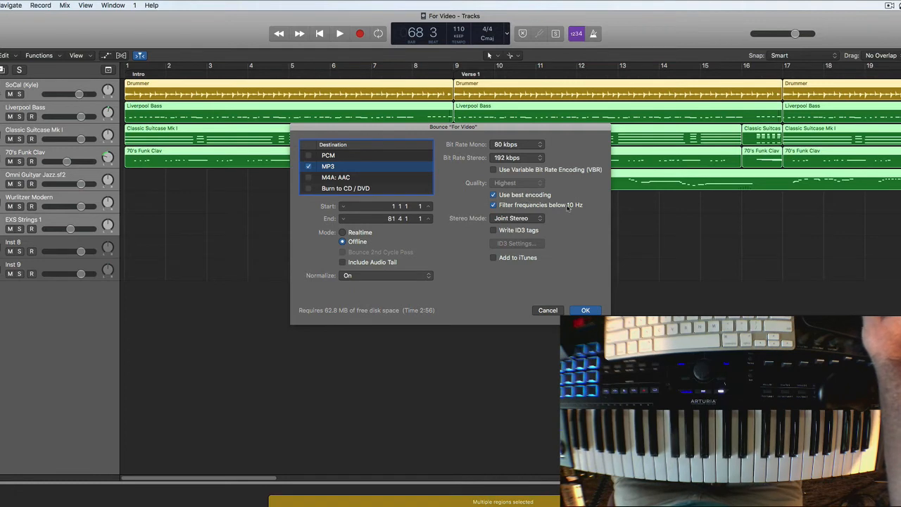
Step: Enable writing ID3 tags for the MP3 and enter the artist's full name in the ID3 settings
click(493, 231)
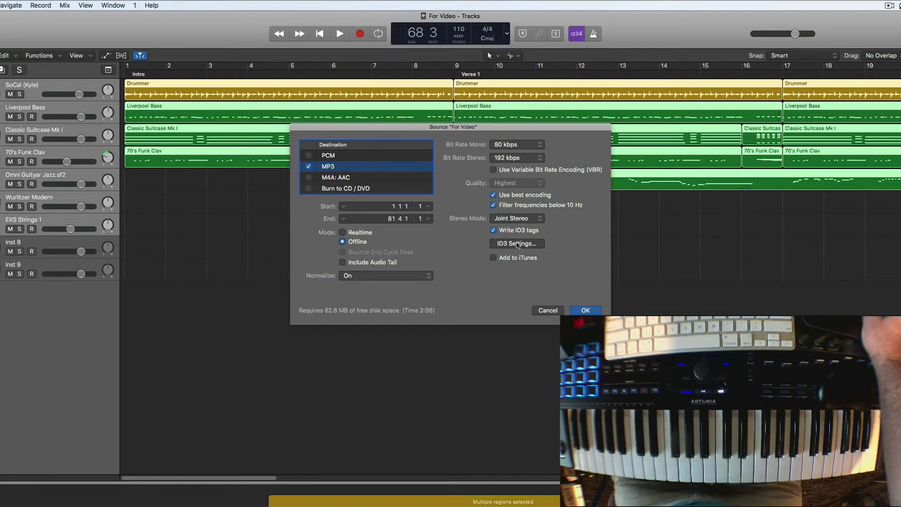
click(517, 244)
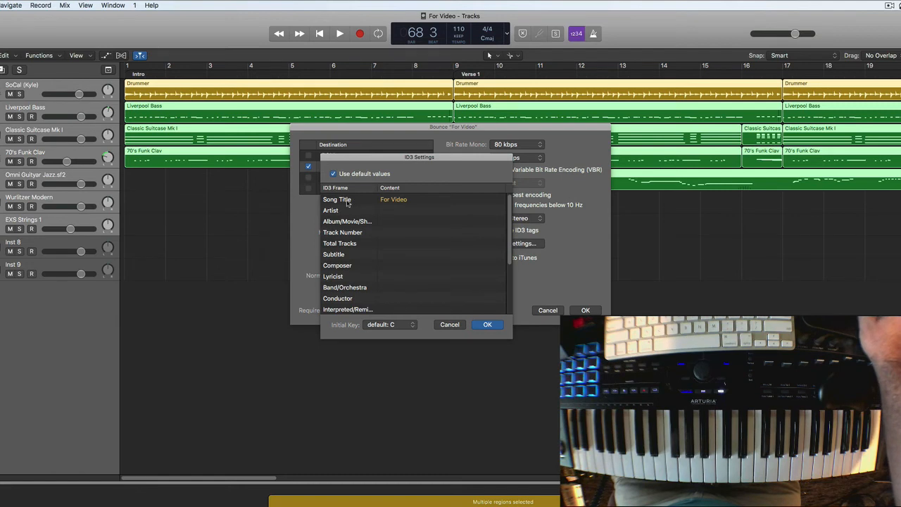
click(408, 210)
click(408, 210)
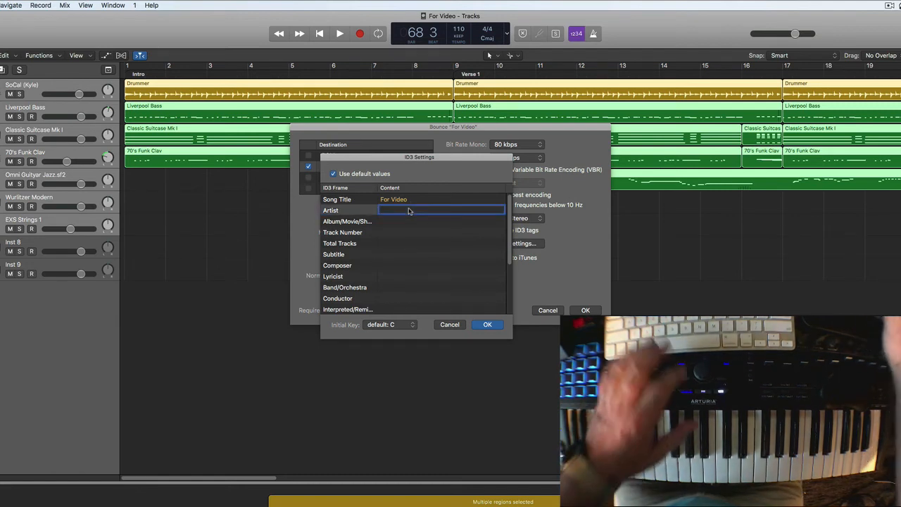
text(Eddie)
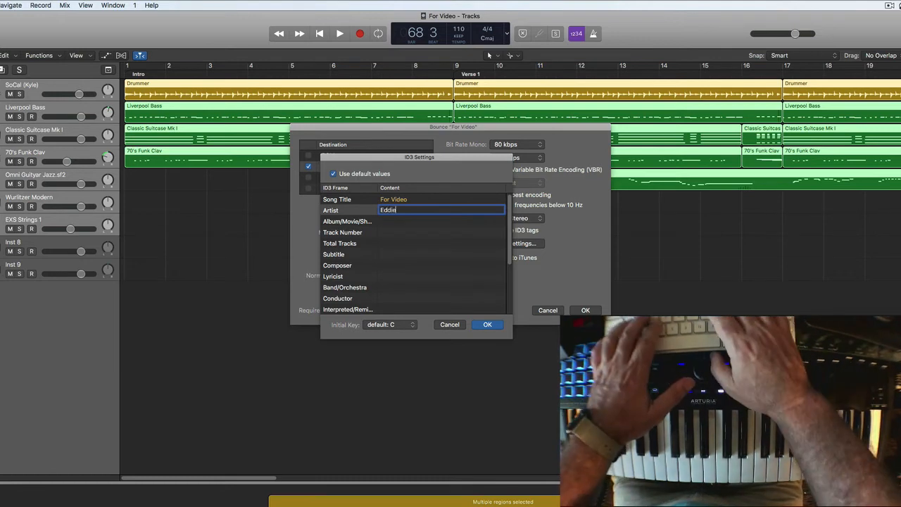
text( Garrido)
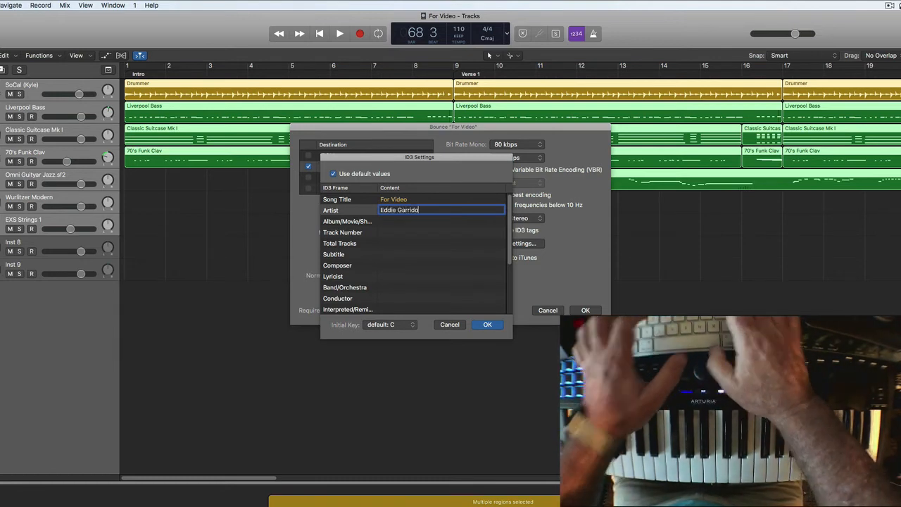
click(401, 243)
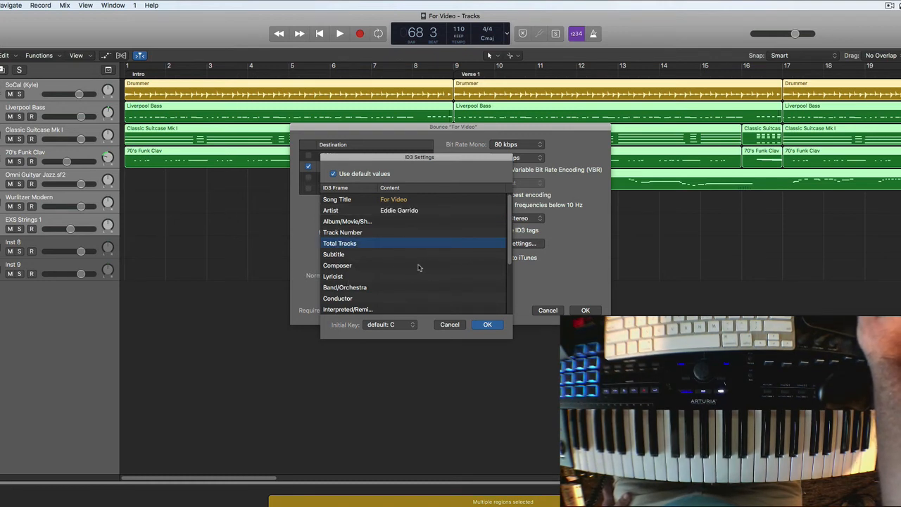
Step: Enter 2021 as the Copyright (C) value in the ID3 settings
scroll(371, 304, down, 5)
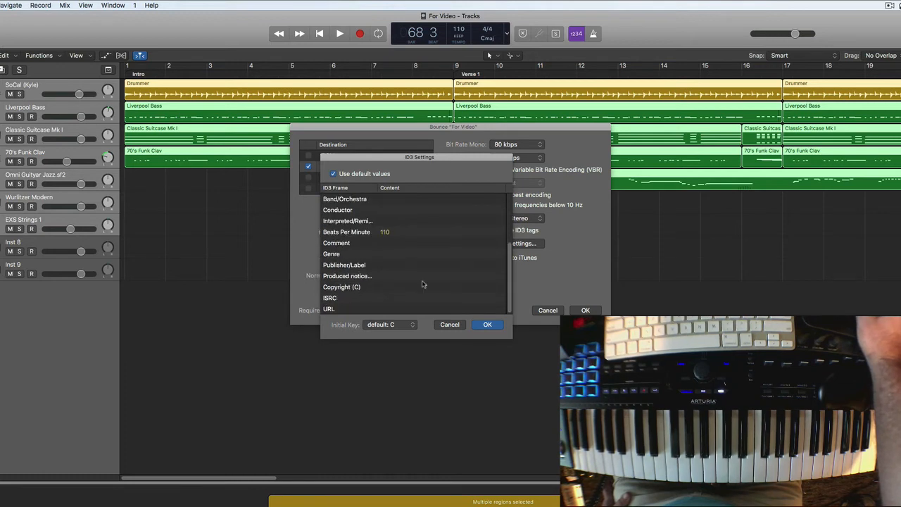
click(391, 288)
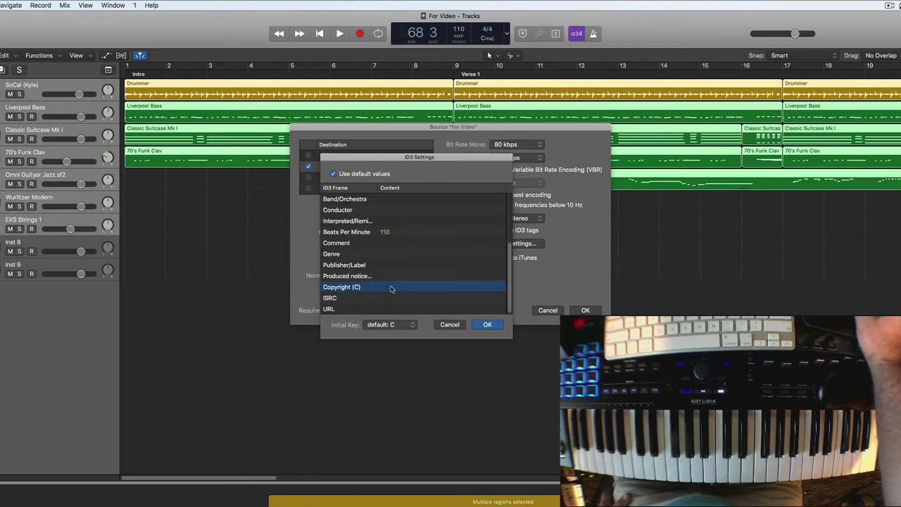
click(392, 288)
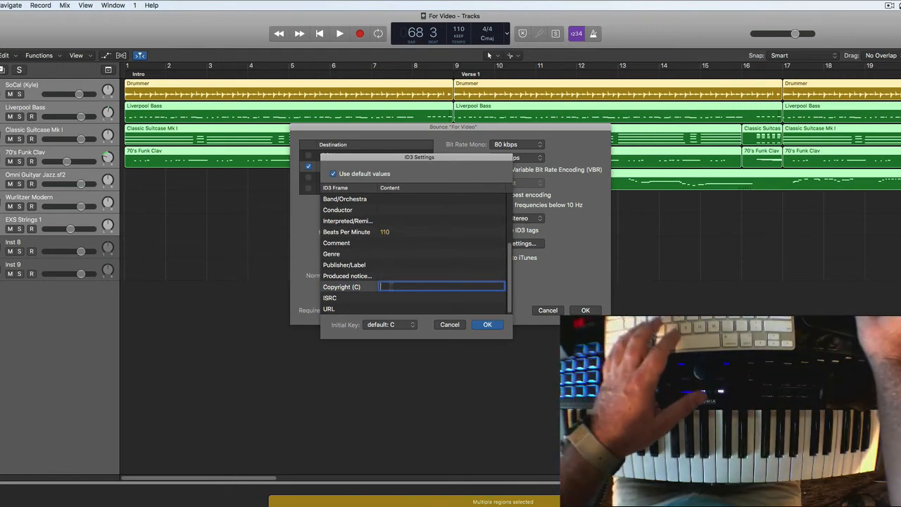
text(2021)
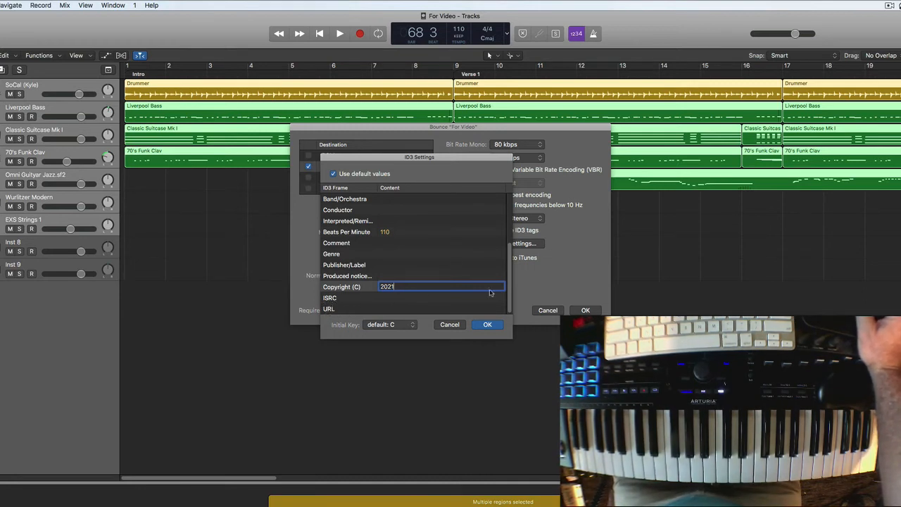
Step: Enter the artist's website address as the URL tag and accept the ID3 settings
double_click(402, 312)
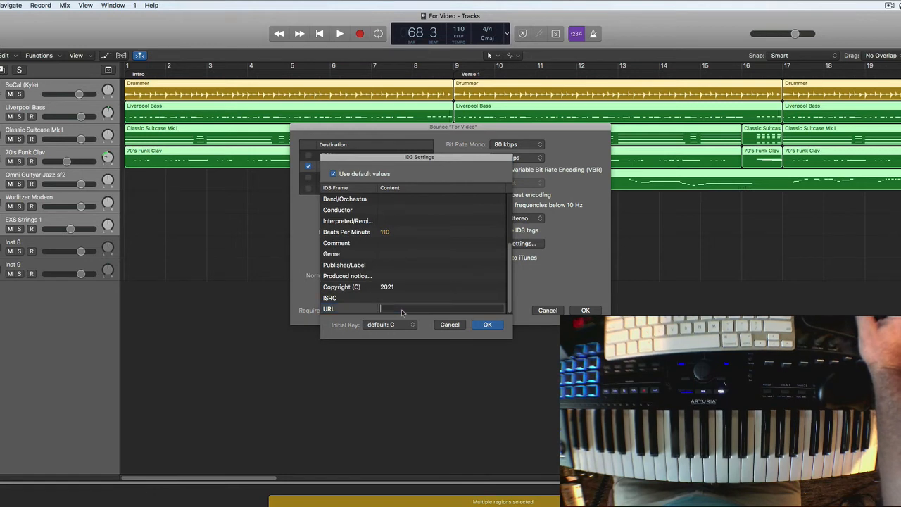
text(www)
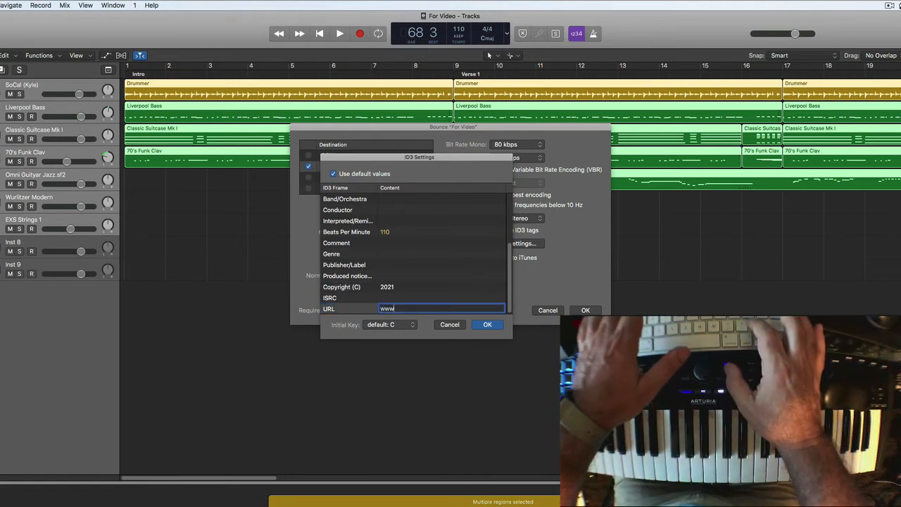
text(.)
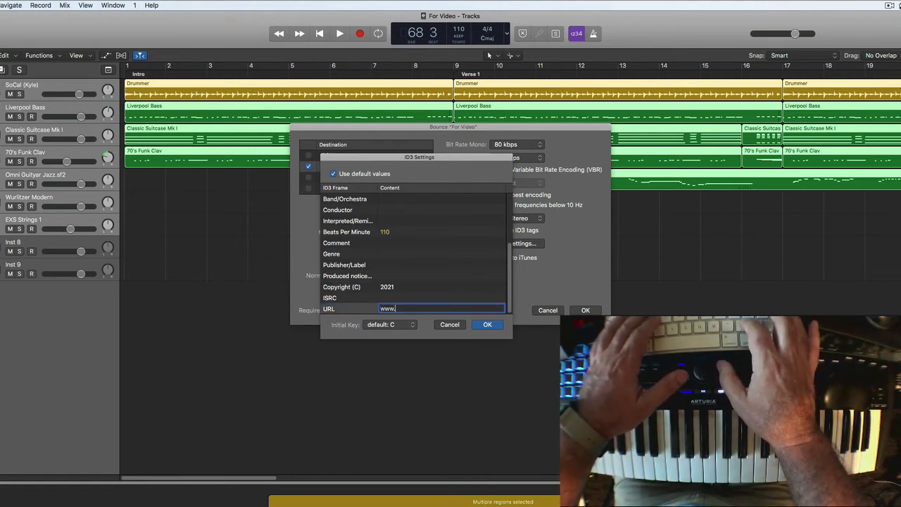
text(Eddie-)
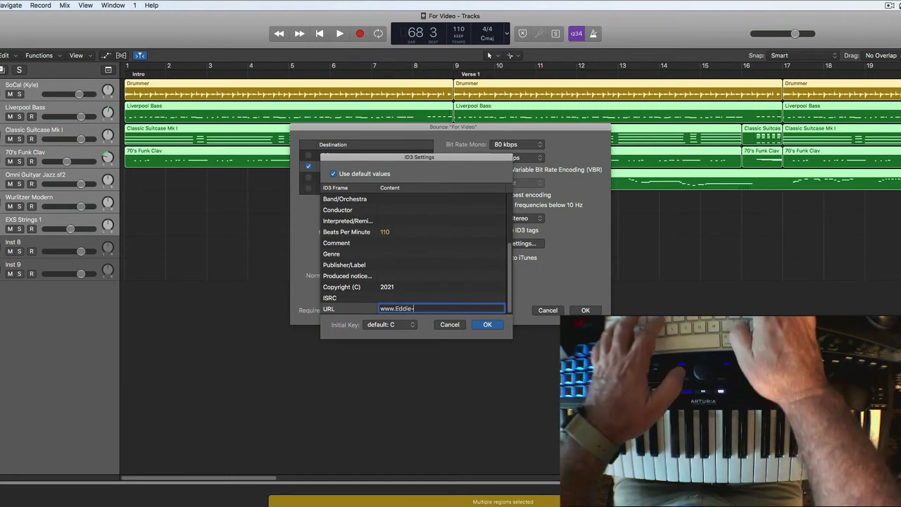
text(G.co)
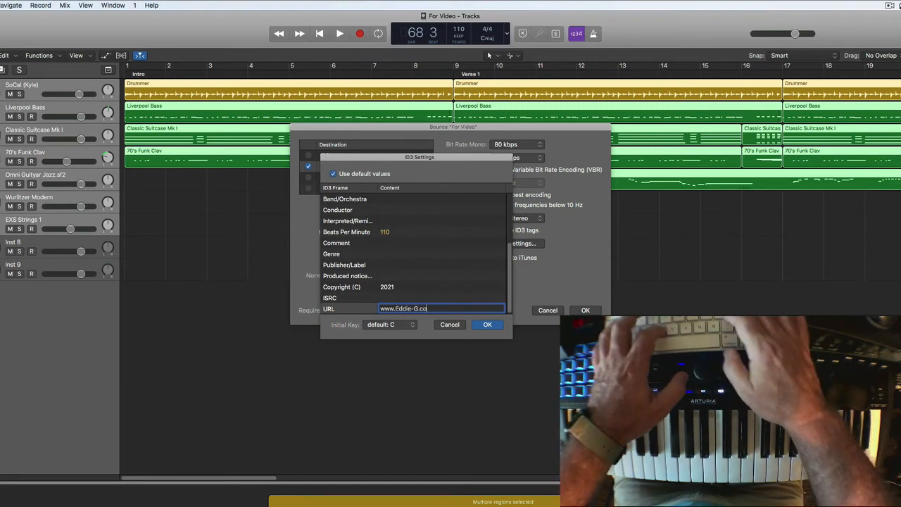
text(m)
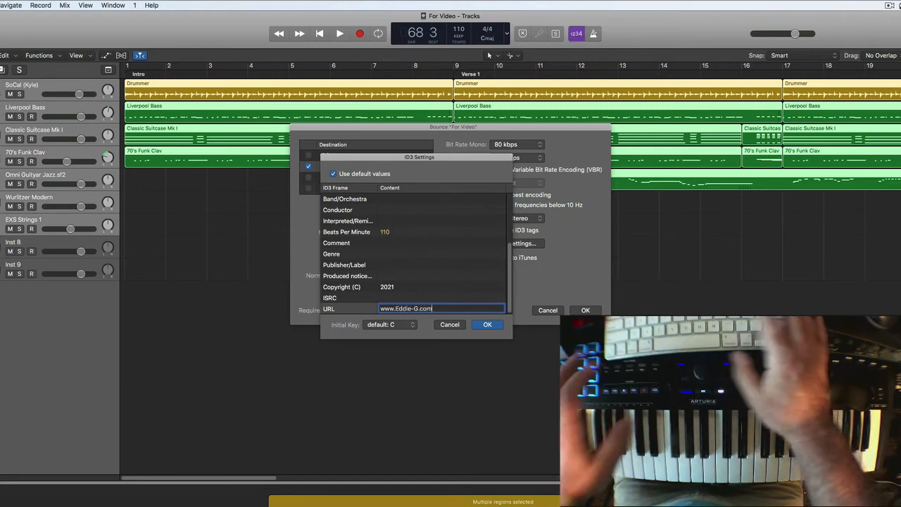
click(484, 328)
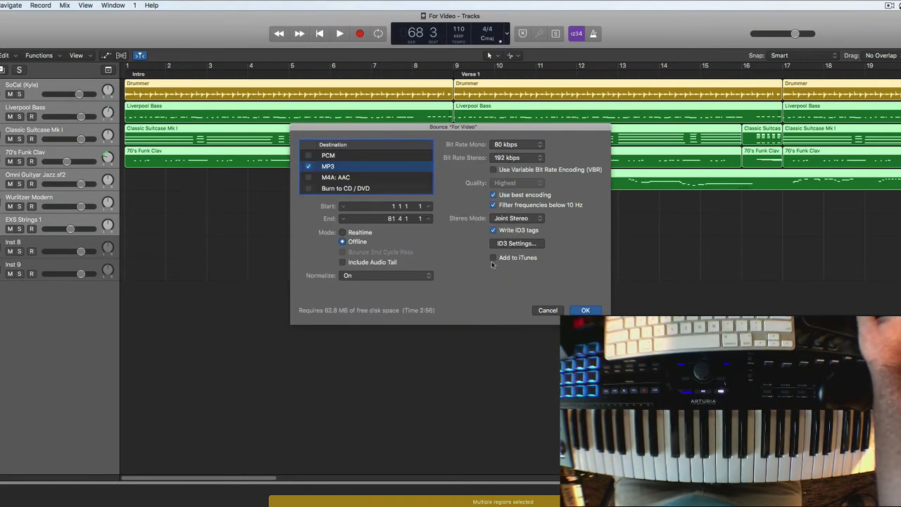
Step: Bounce the song as an MP3 named For Video to the Desktop
key(Return)
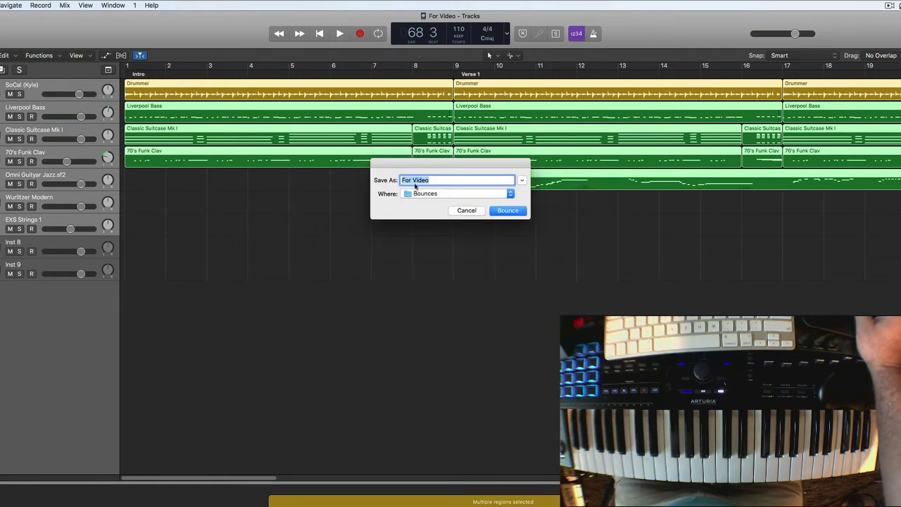
click(511, 196)
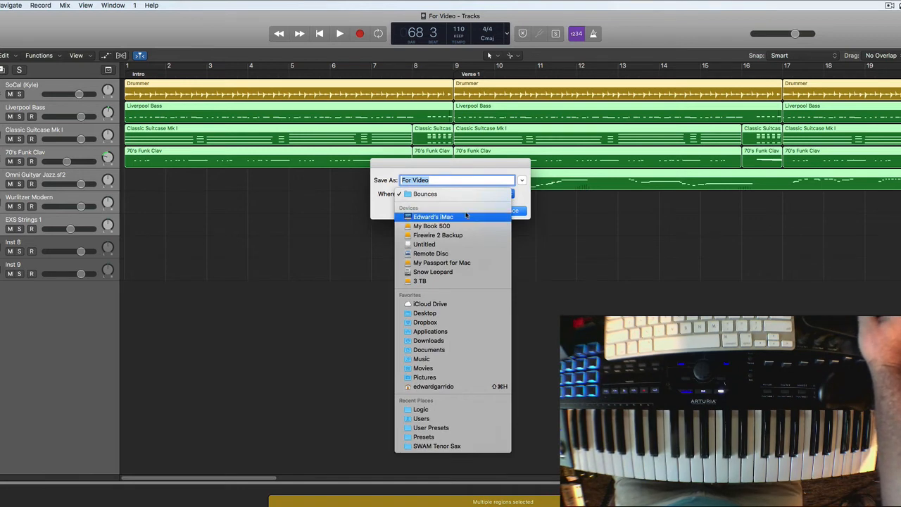
click(416, 316)
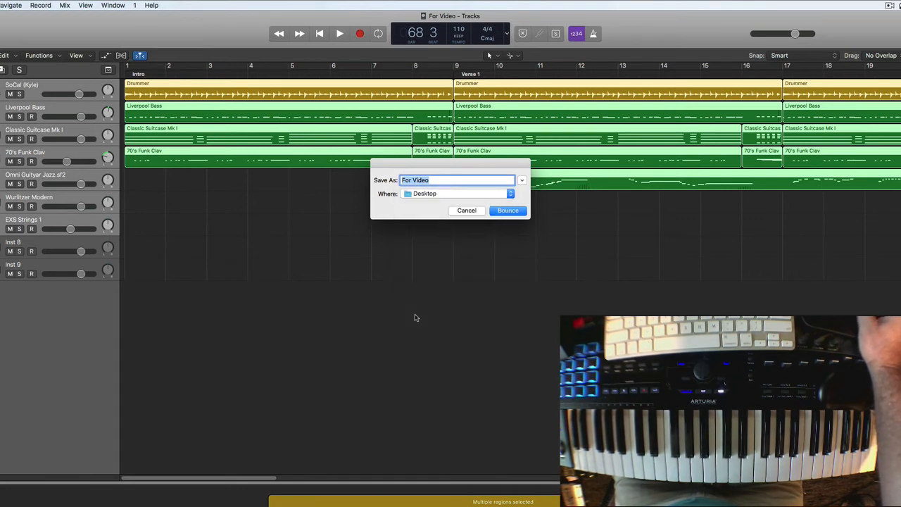
click(493, 210)
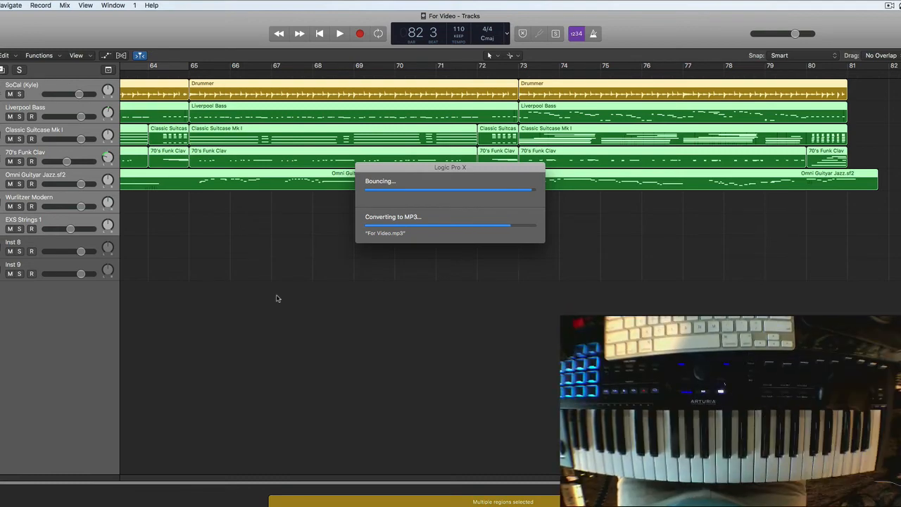
Step: Return the playhead to the beginning of the song and save the project
key(Return)
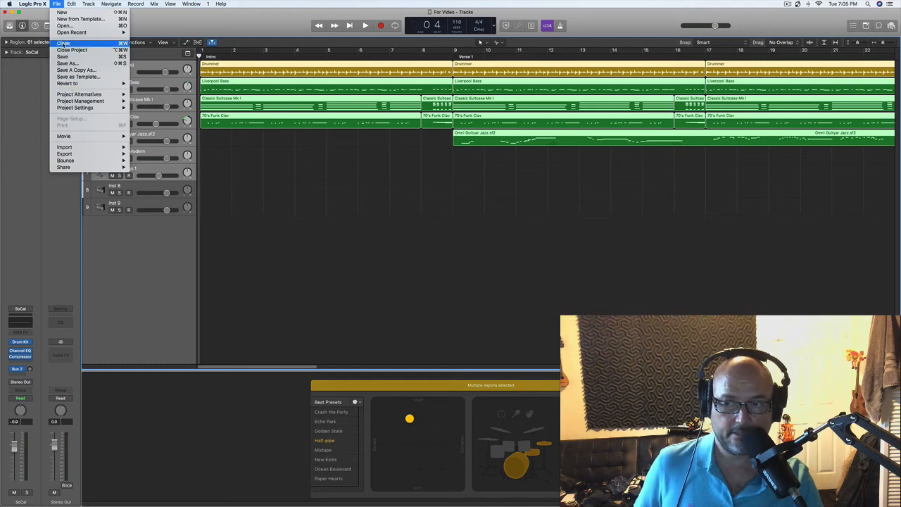
click(66, 57)
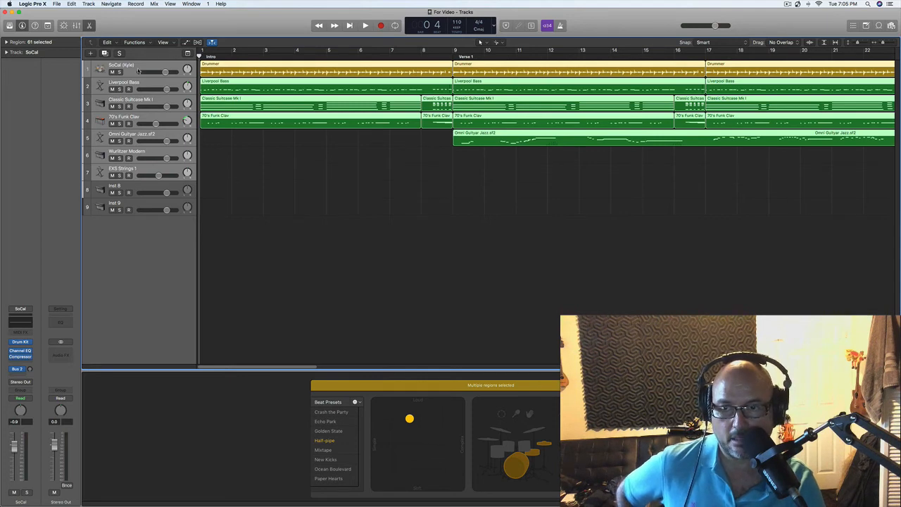
Step: Delete all regions from the song, keeping the empty instrument tracks
click(236, 221)
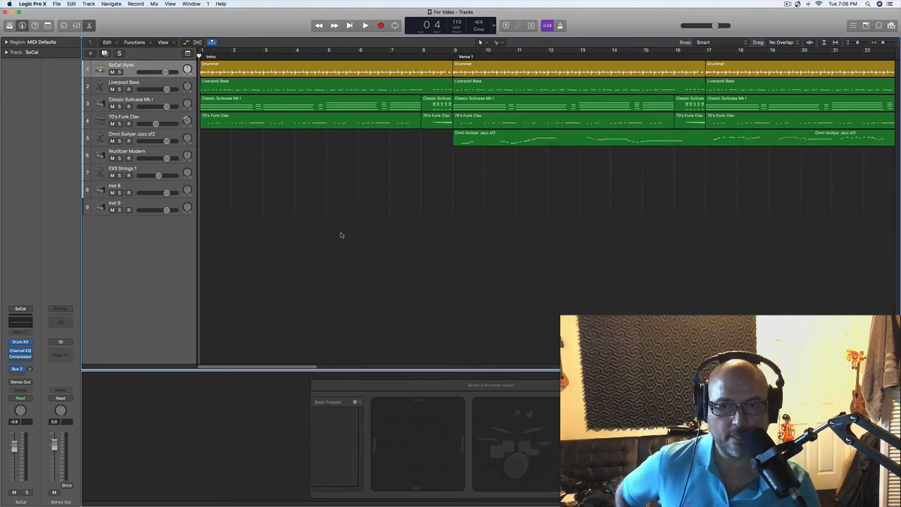
key(super+a)
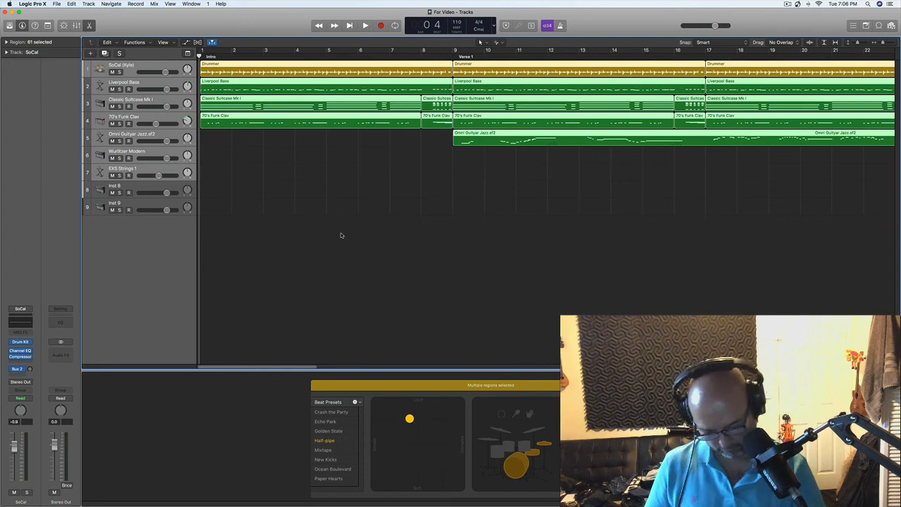
key(Delete)
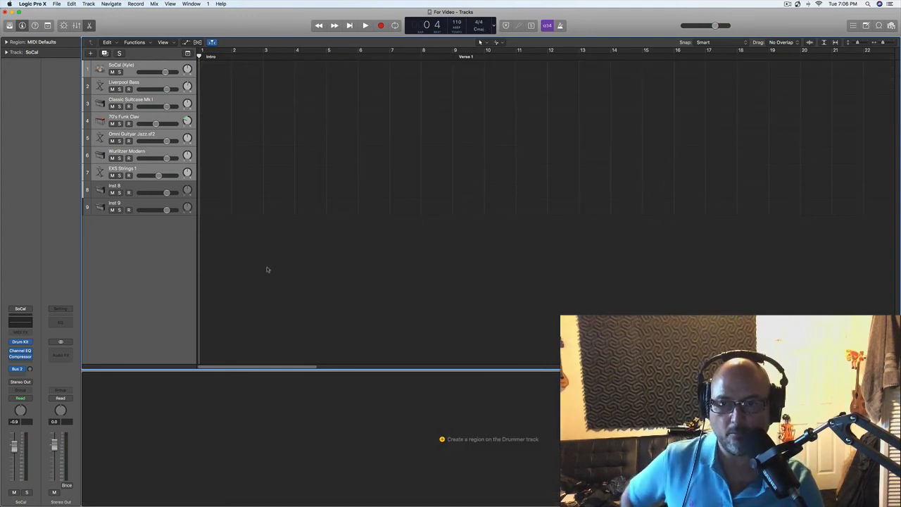
click(149, 249)
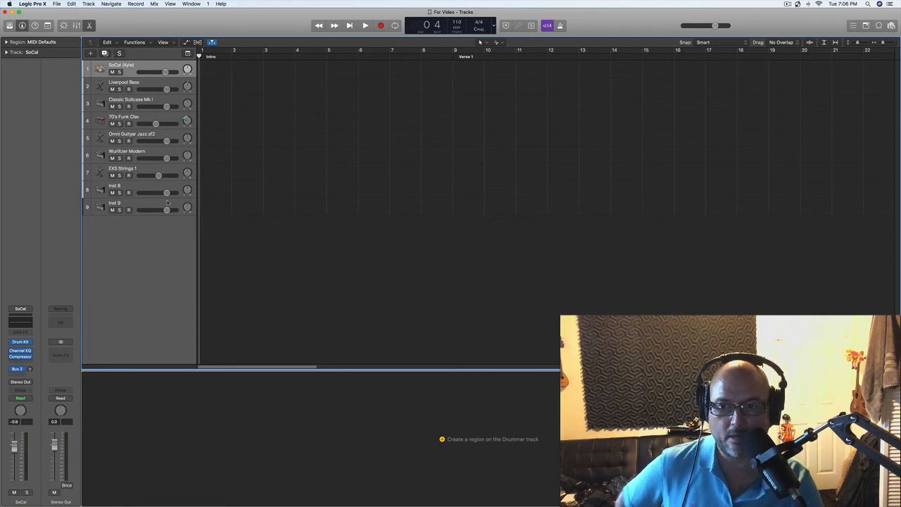
Step: Add eight audio tracks with Input 1 and Output 1 + 2 below the Inst 9 track and select Audio 1
click(131, 204)
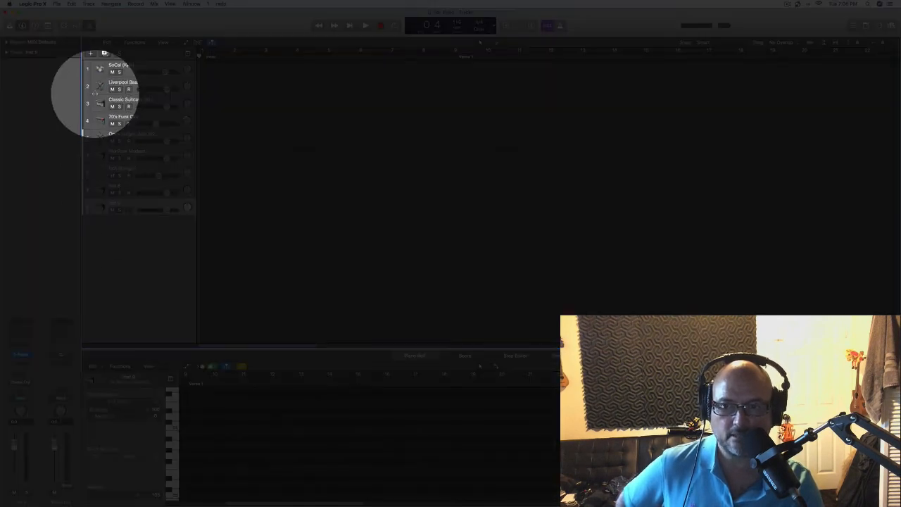
click(90, 53)
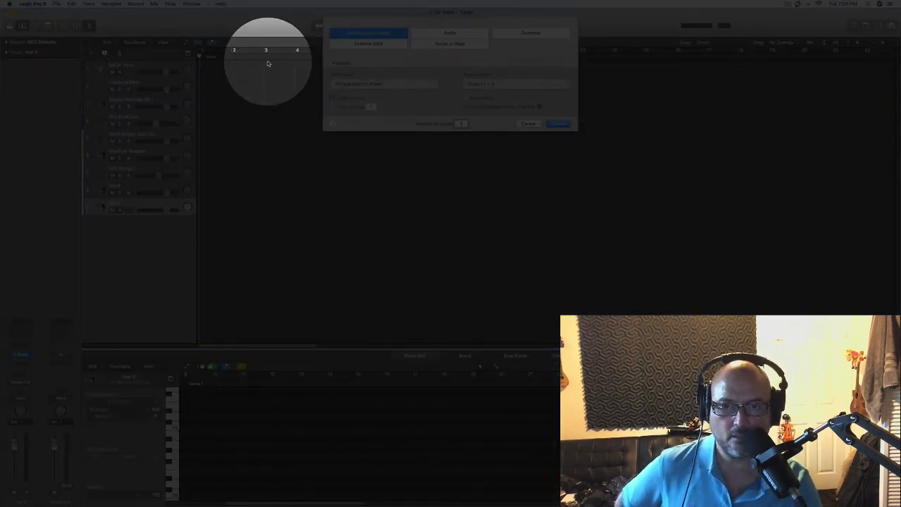
click(450, 33)
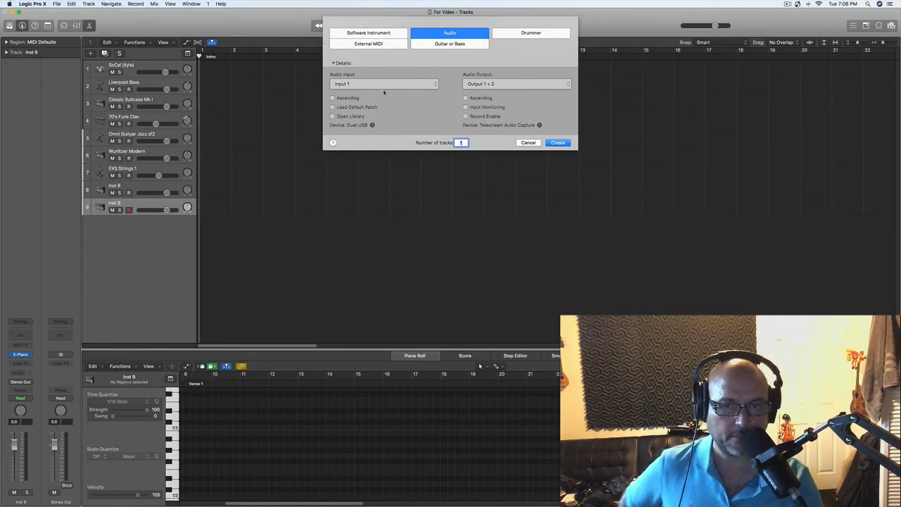
double_click(461, 142)
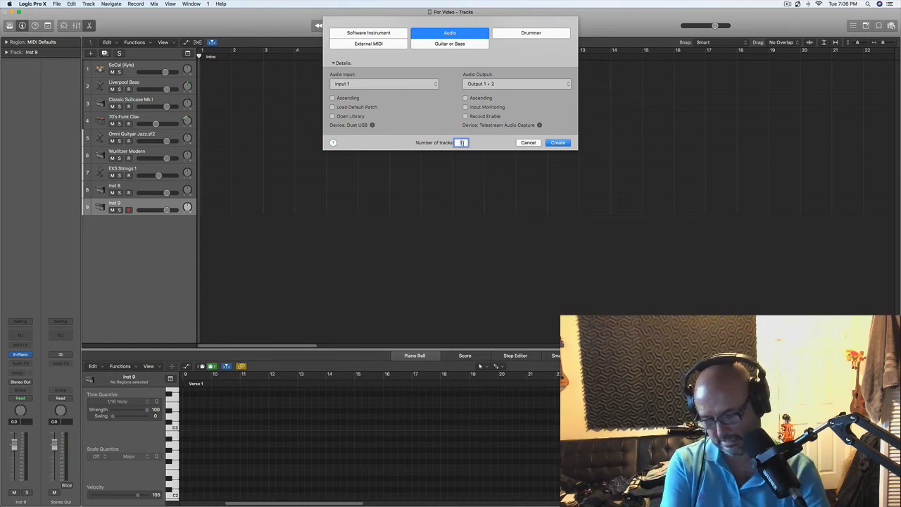
click(555, 144)
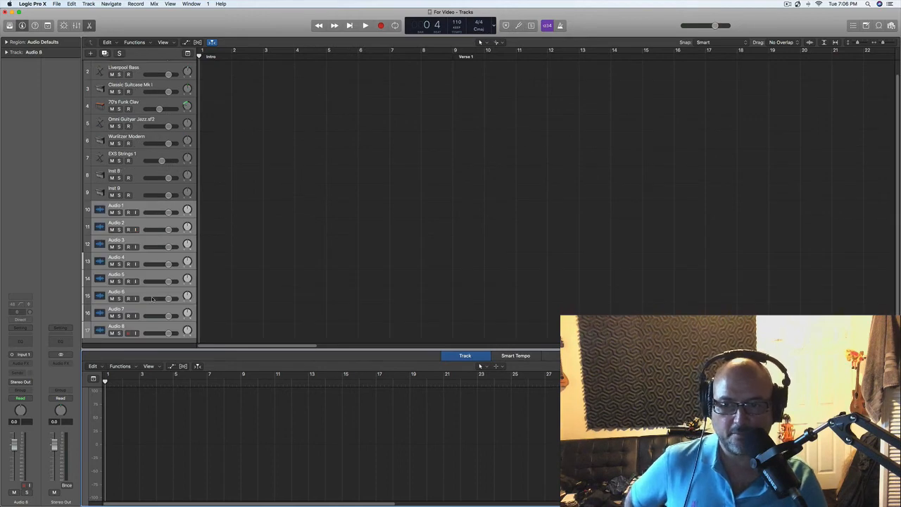
click(135, 204)
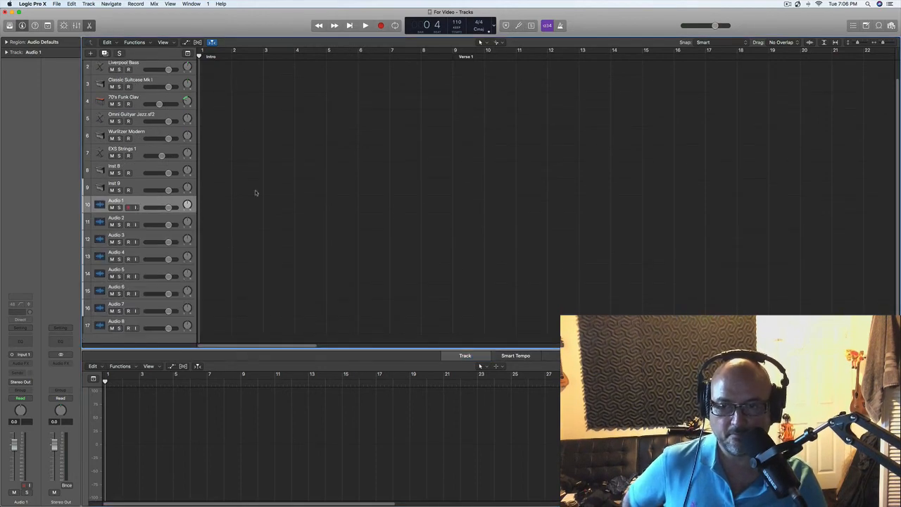
scroll(331, 274, up, 1)
scroll(331, 273, up, 1)
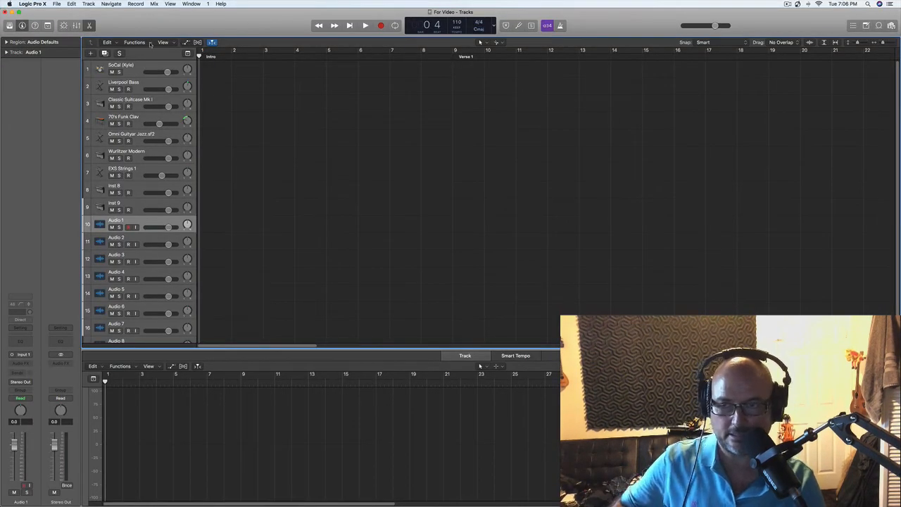
Step: Save the emptied project as a template named For Video in the Project Templates folder
click(57, 5)
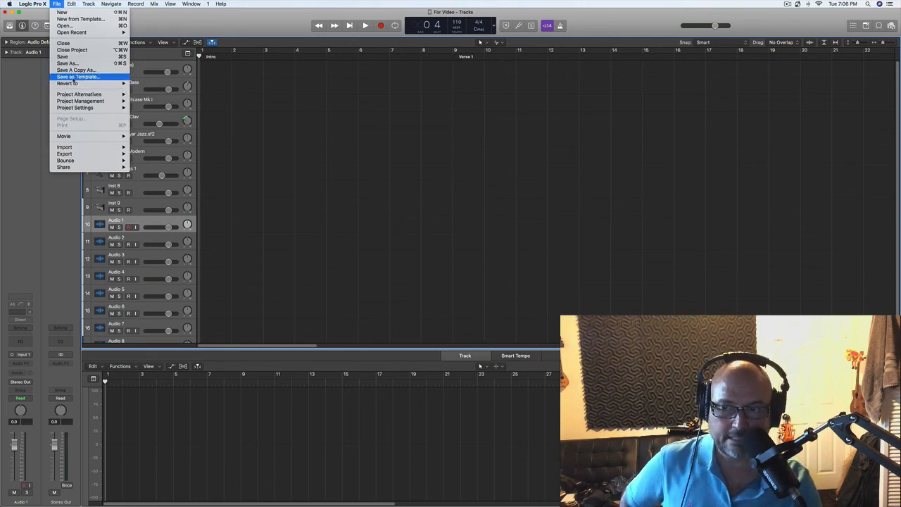
click(73, 77)
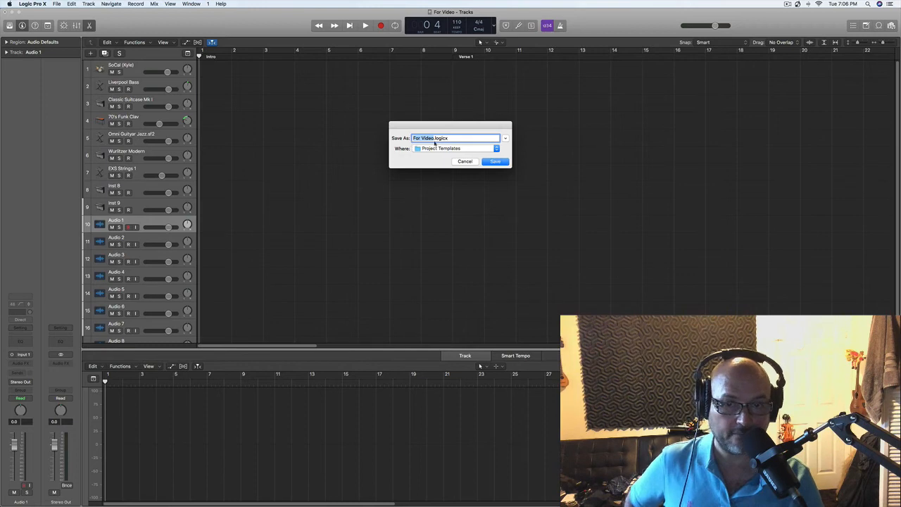
click(496, 162)
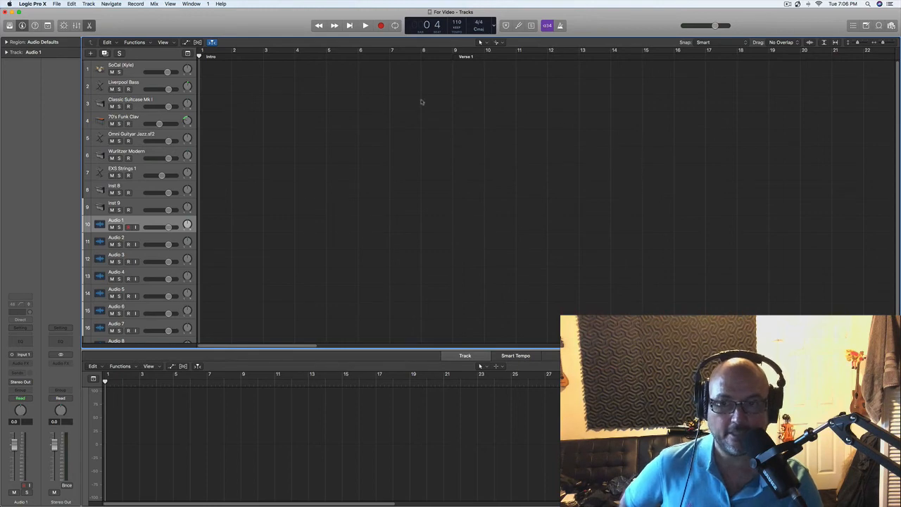
Step: Close the For Video project without saving its changes
click(57, 4)
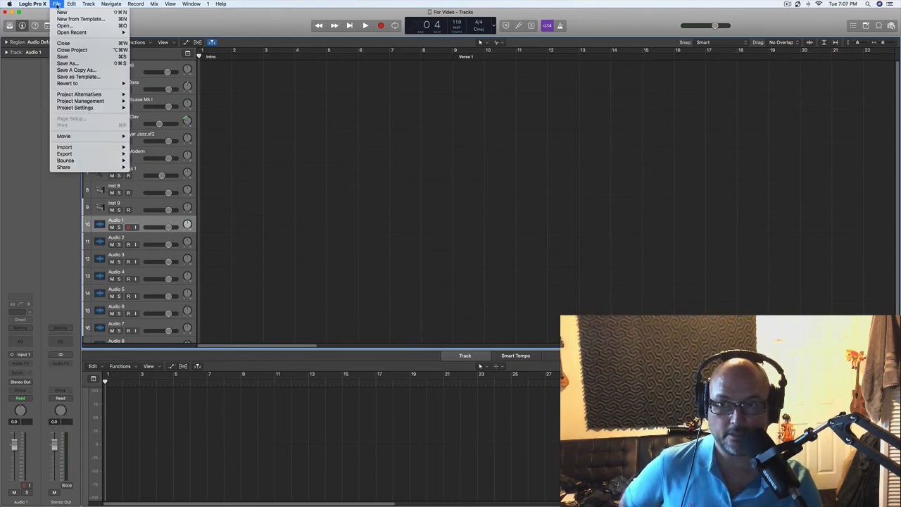
click(70, 50)
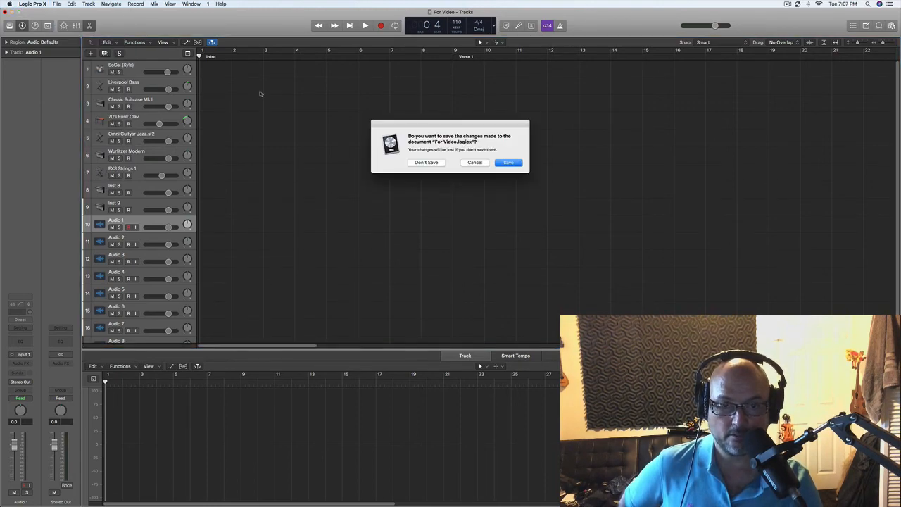
click(428, 163)
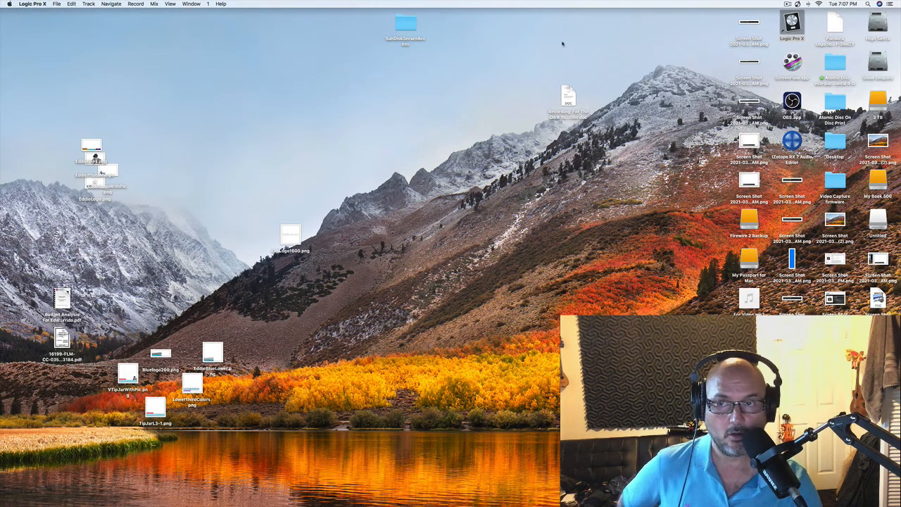
Step: Create a new project from the For Video template in My Templates
click(56, 3)
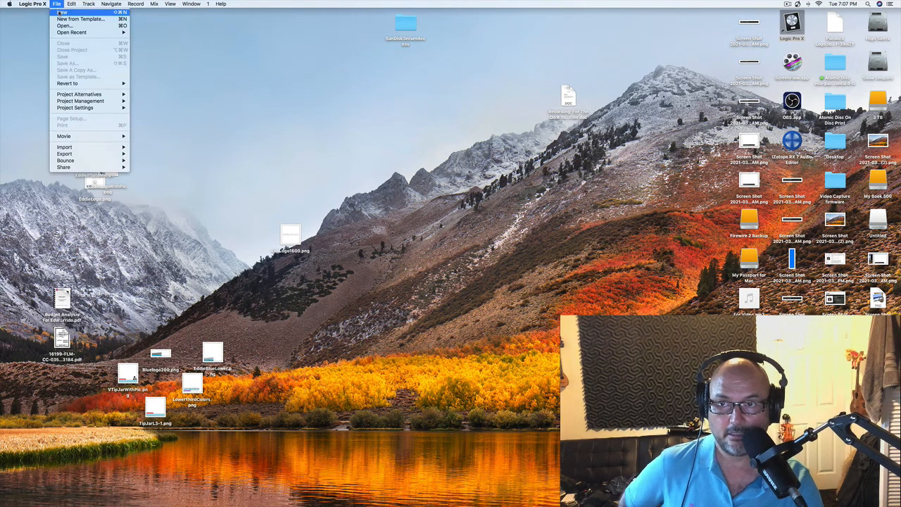
click(81, 20)
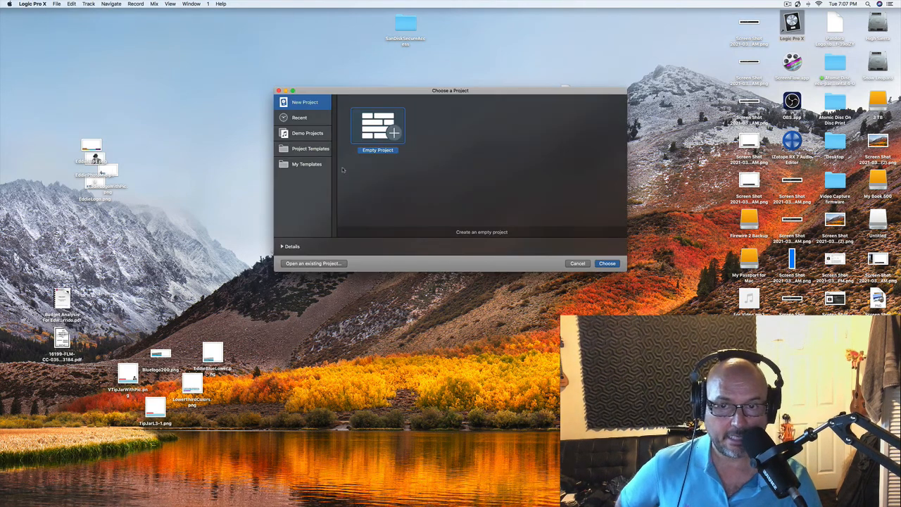
click(307, 164)
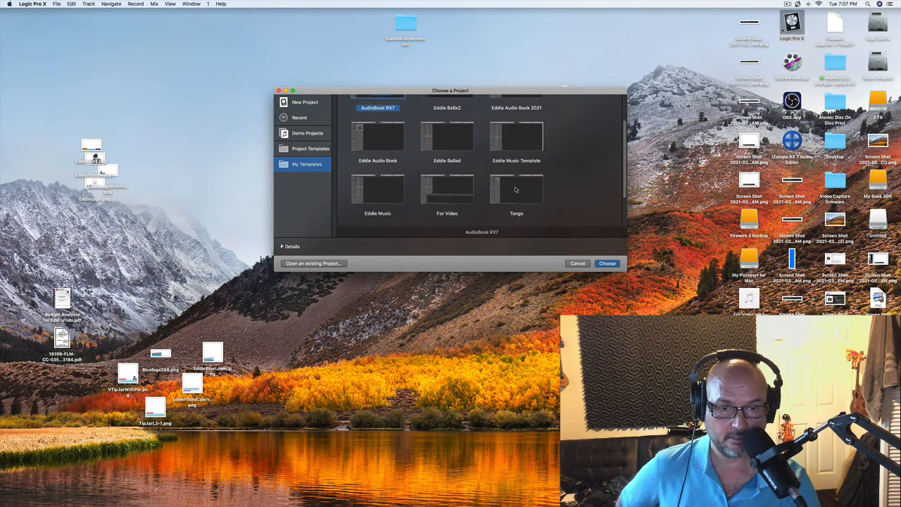
scroll(516, 187, down, 3)
scroll(516, 187, up, 3)
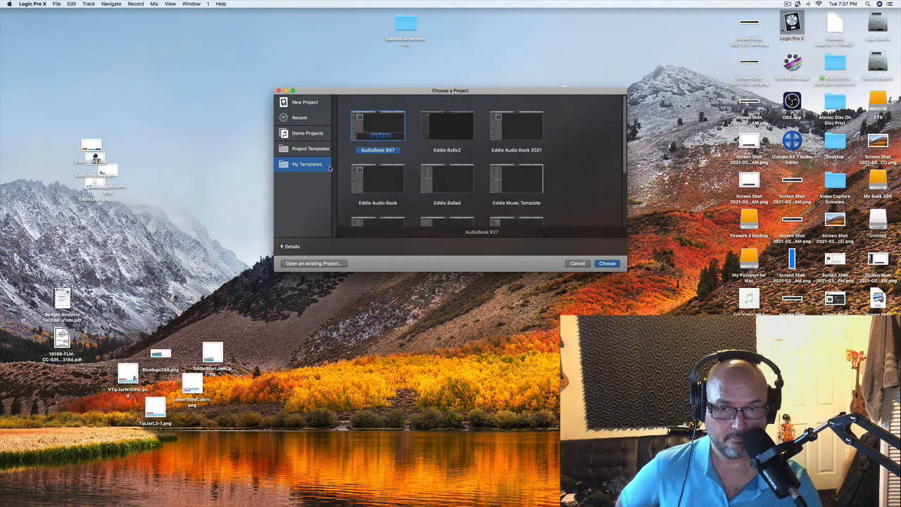
scroll(469, 183, down, 2)
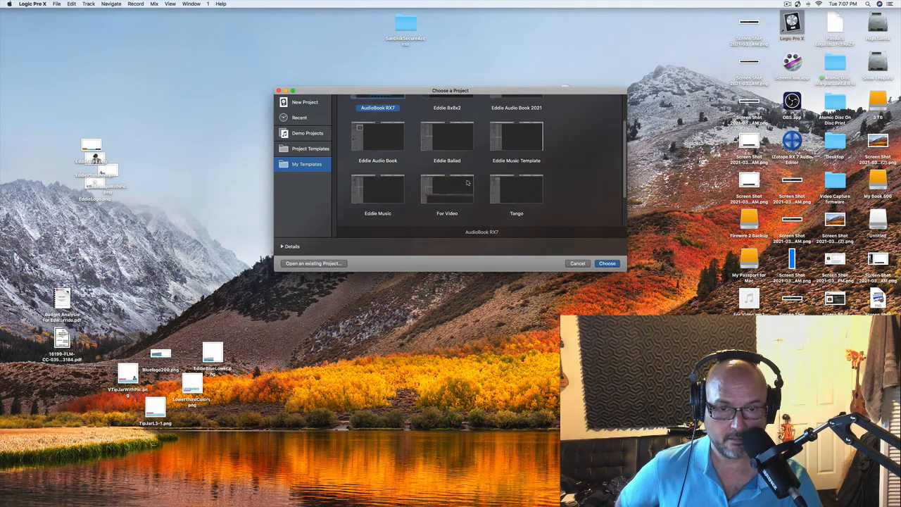
double_click(452, 196)
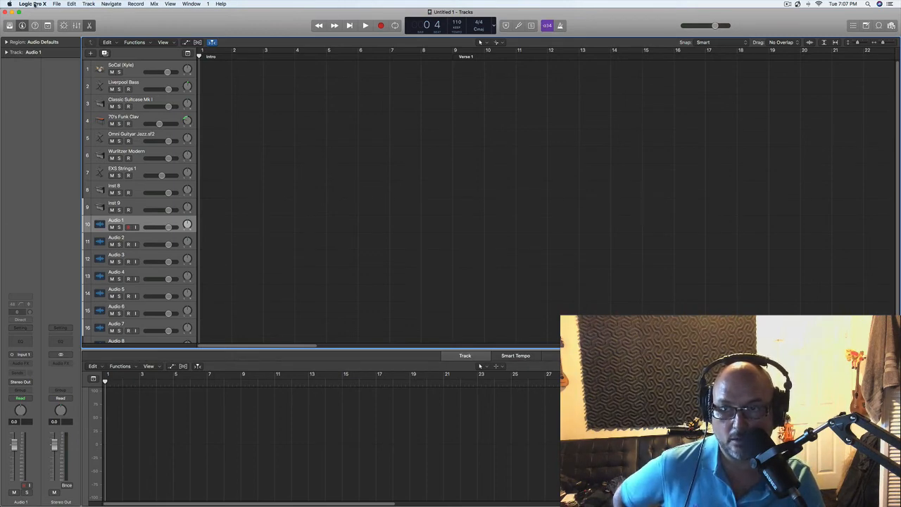
Step: Switch to Finder, preview For Video.mp3 from the Desktop folder by playing it, and close the preview and Finder window
mouse_move(2, 51)
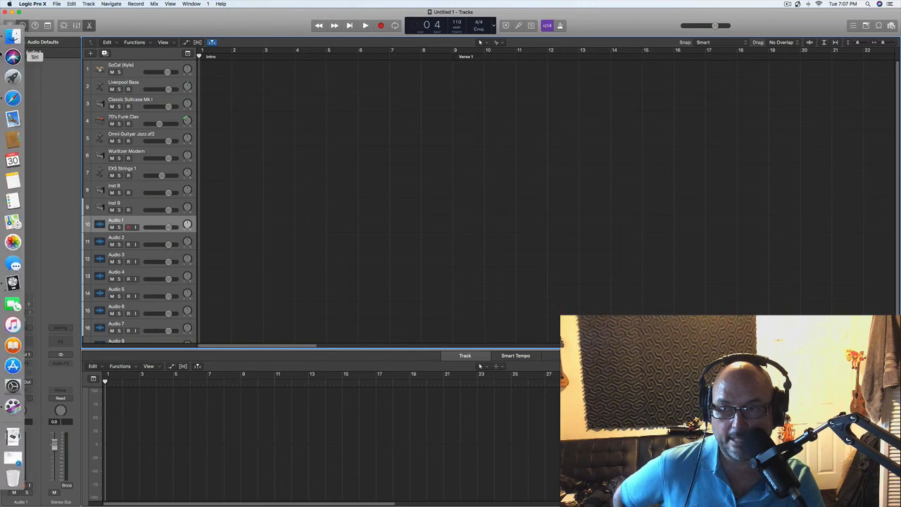
click(13, 35)
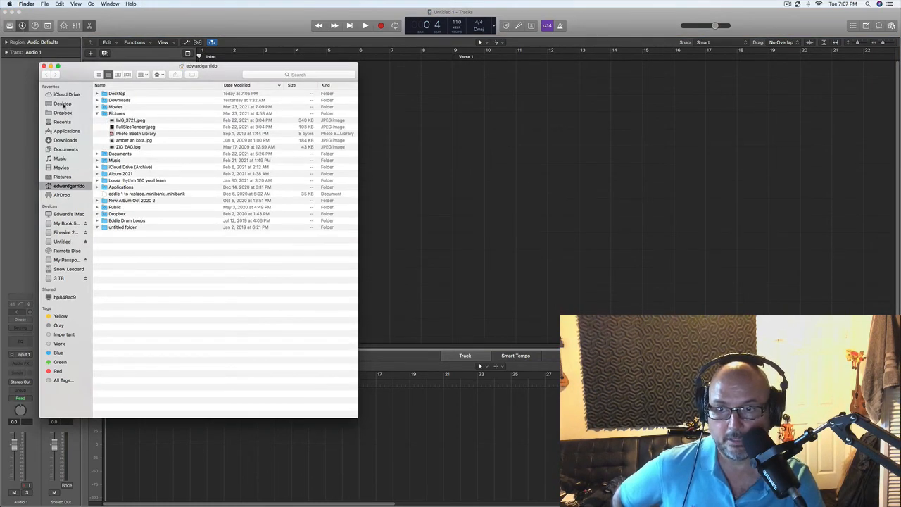
click(64, 105)
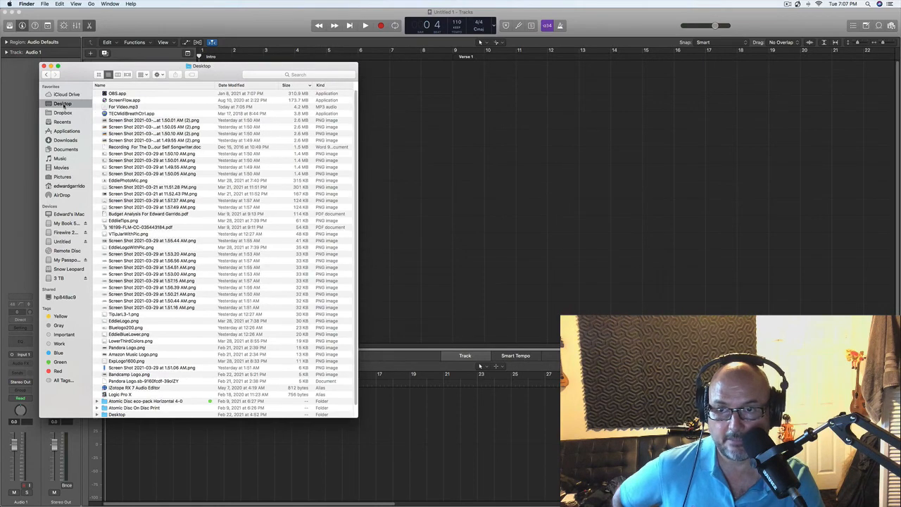
click(124, 107)
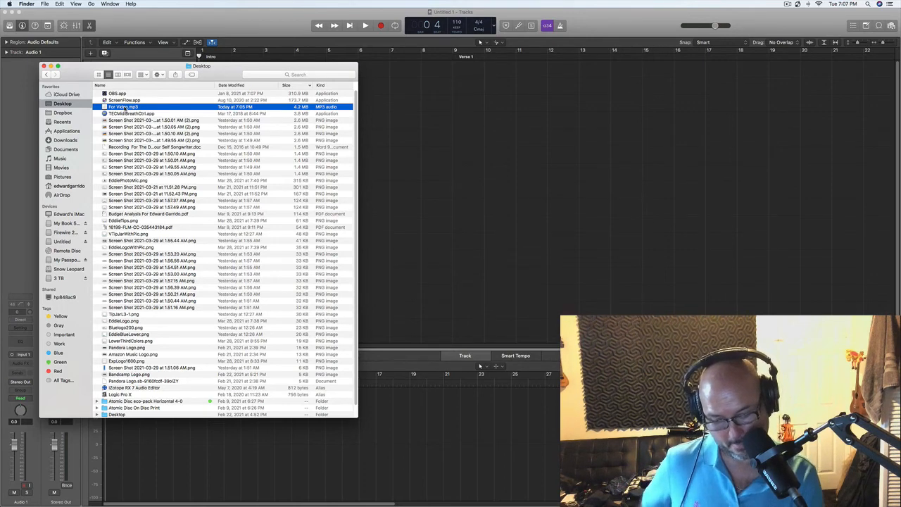
key(space)
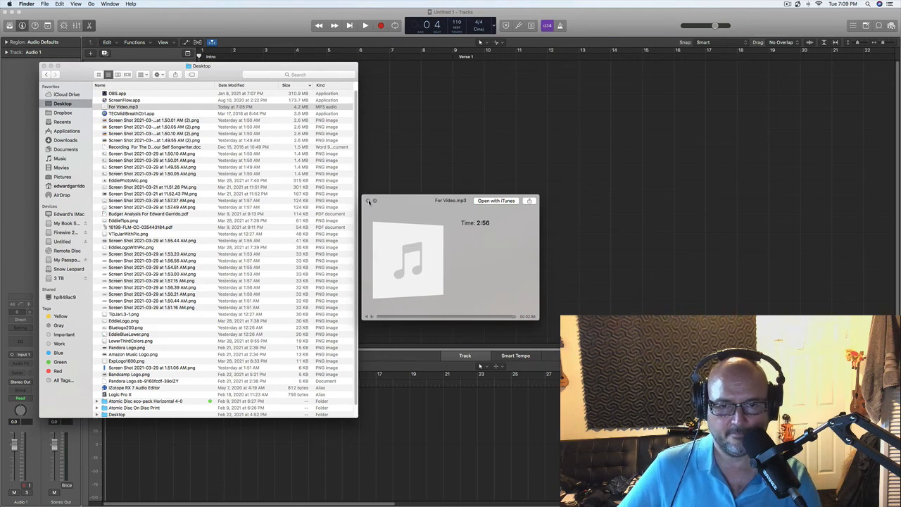
click(367, 200)
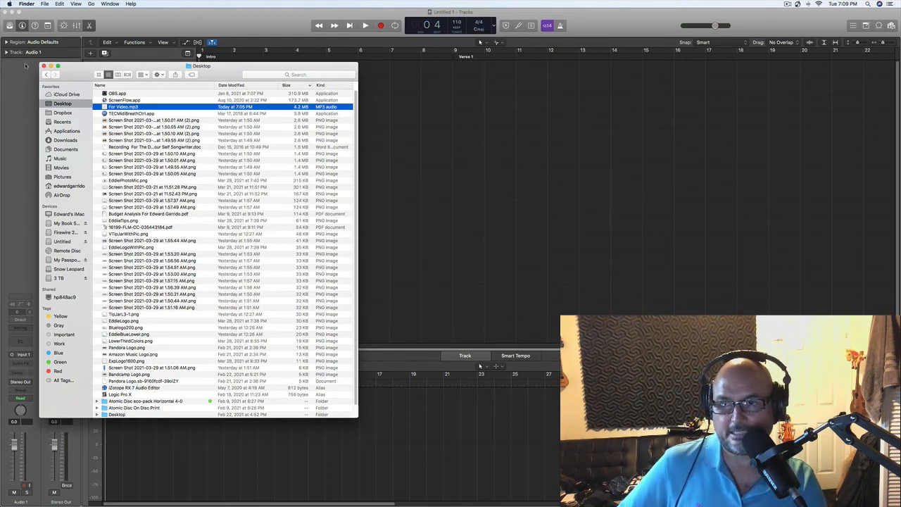
click(43, 65)
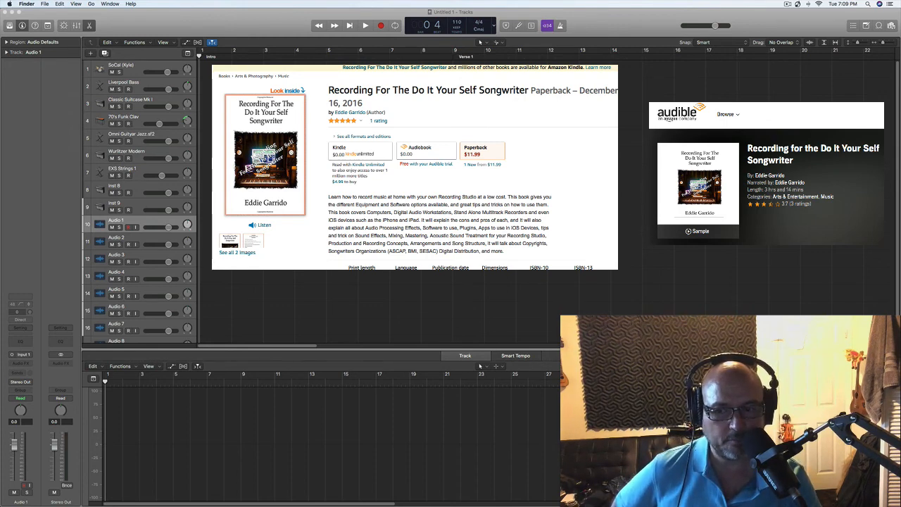
scroll(140, 204, down, 2)
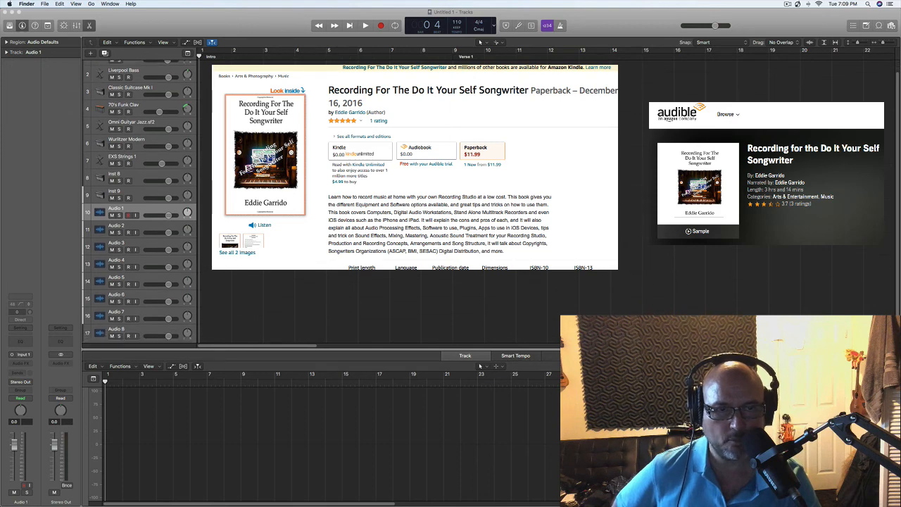
scroll(139, 204, up, 1)
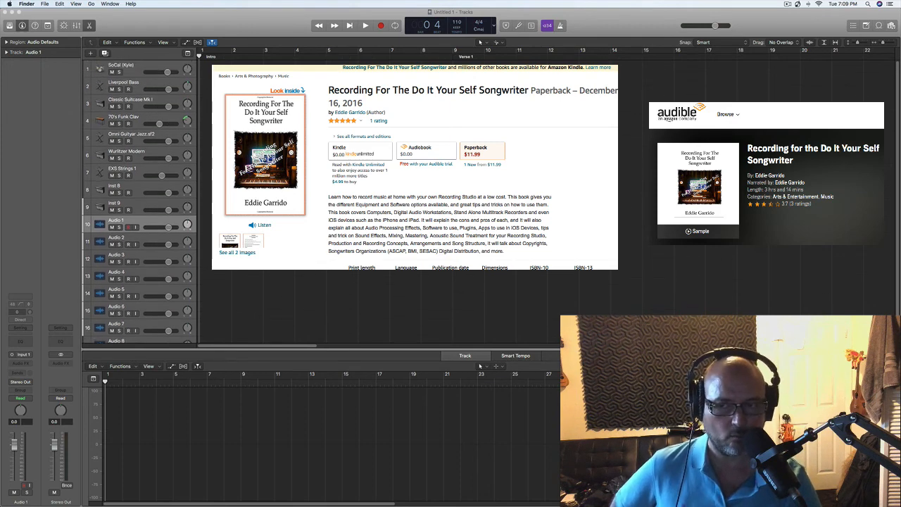